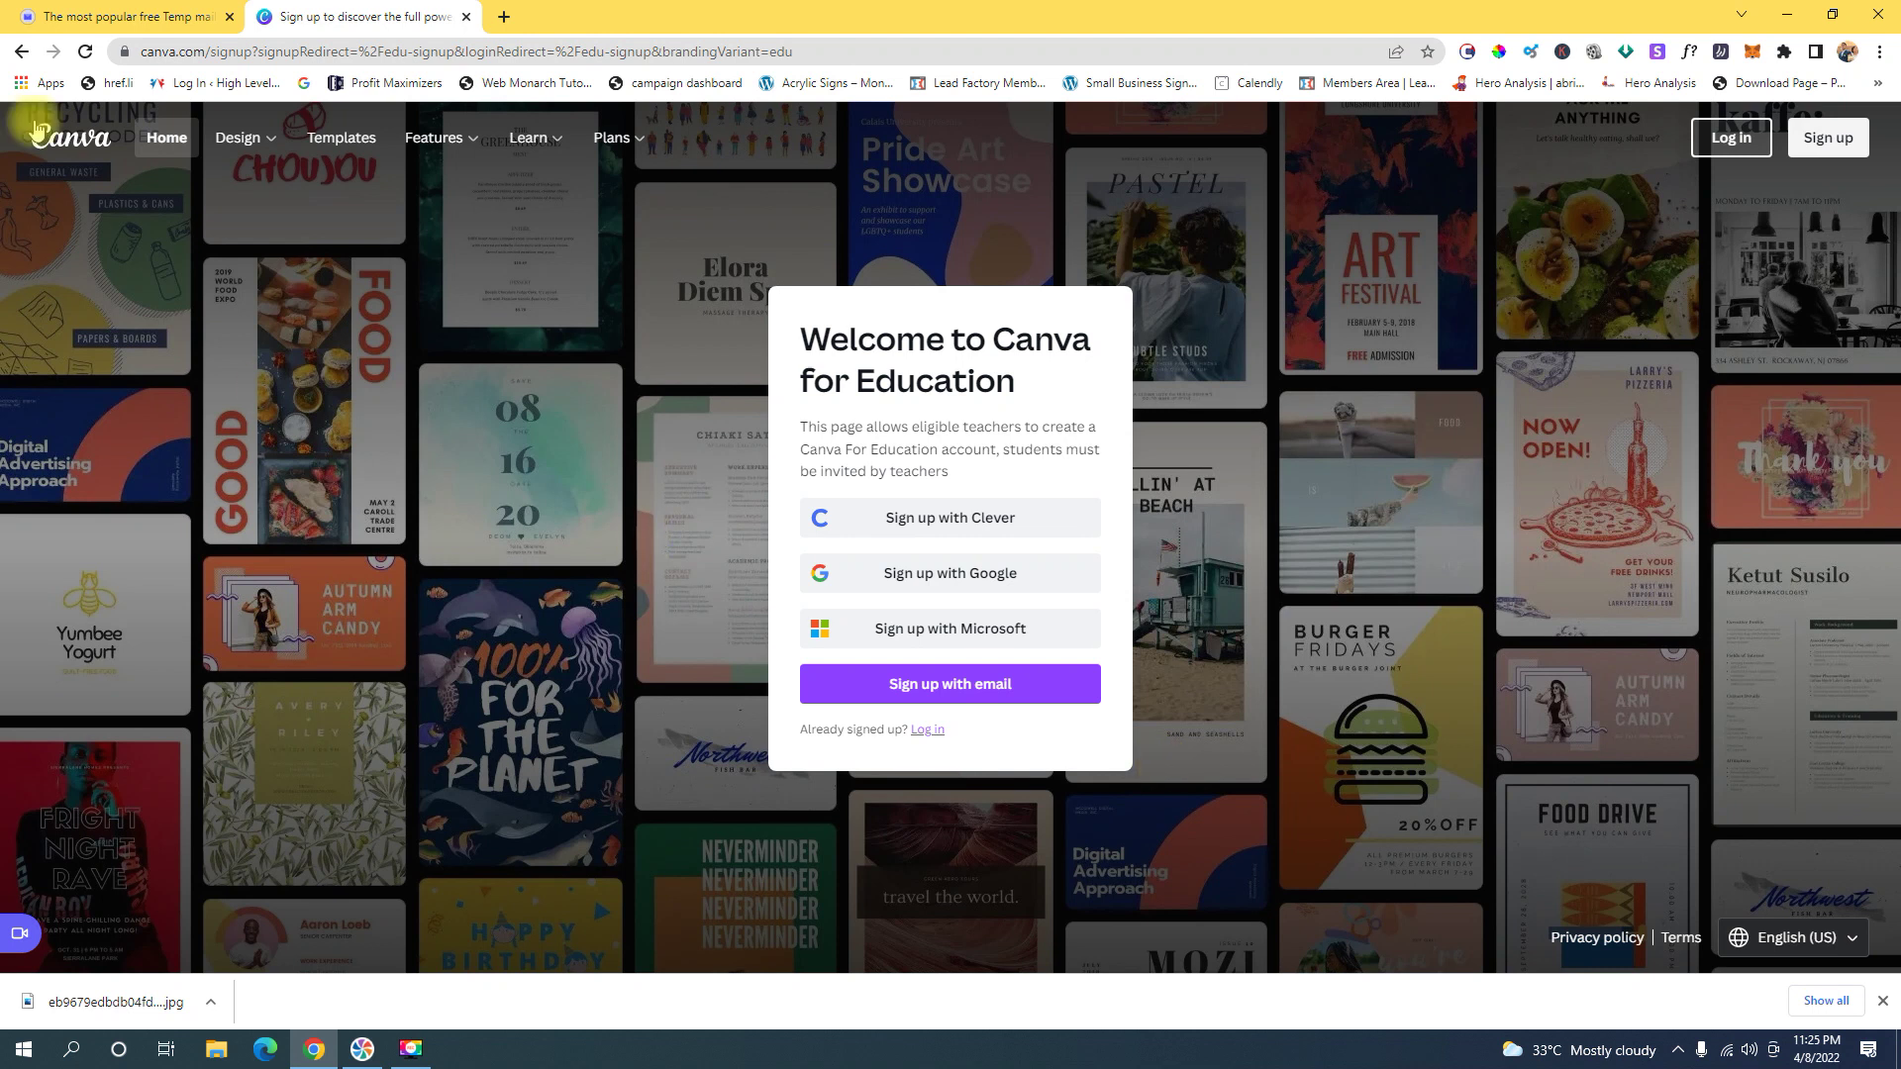
# Copy the temporary address from the 10minutesemail tab, then go back to the Canva sign-up tab.
pyautogui.click(95, 22)
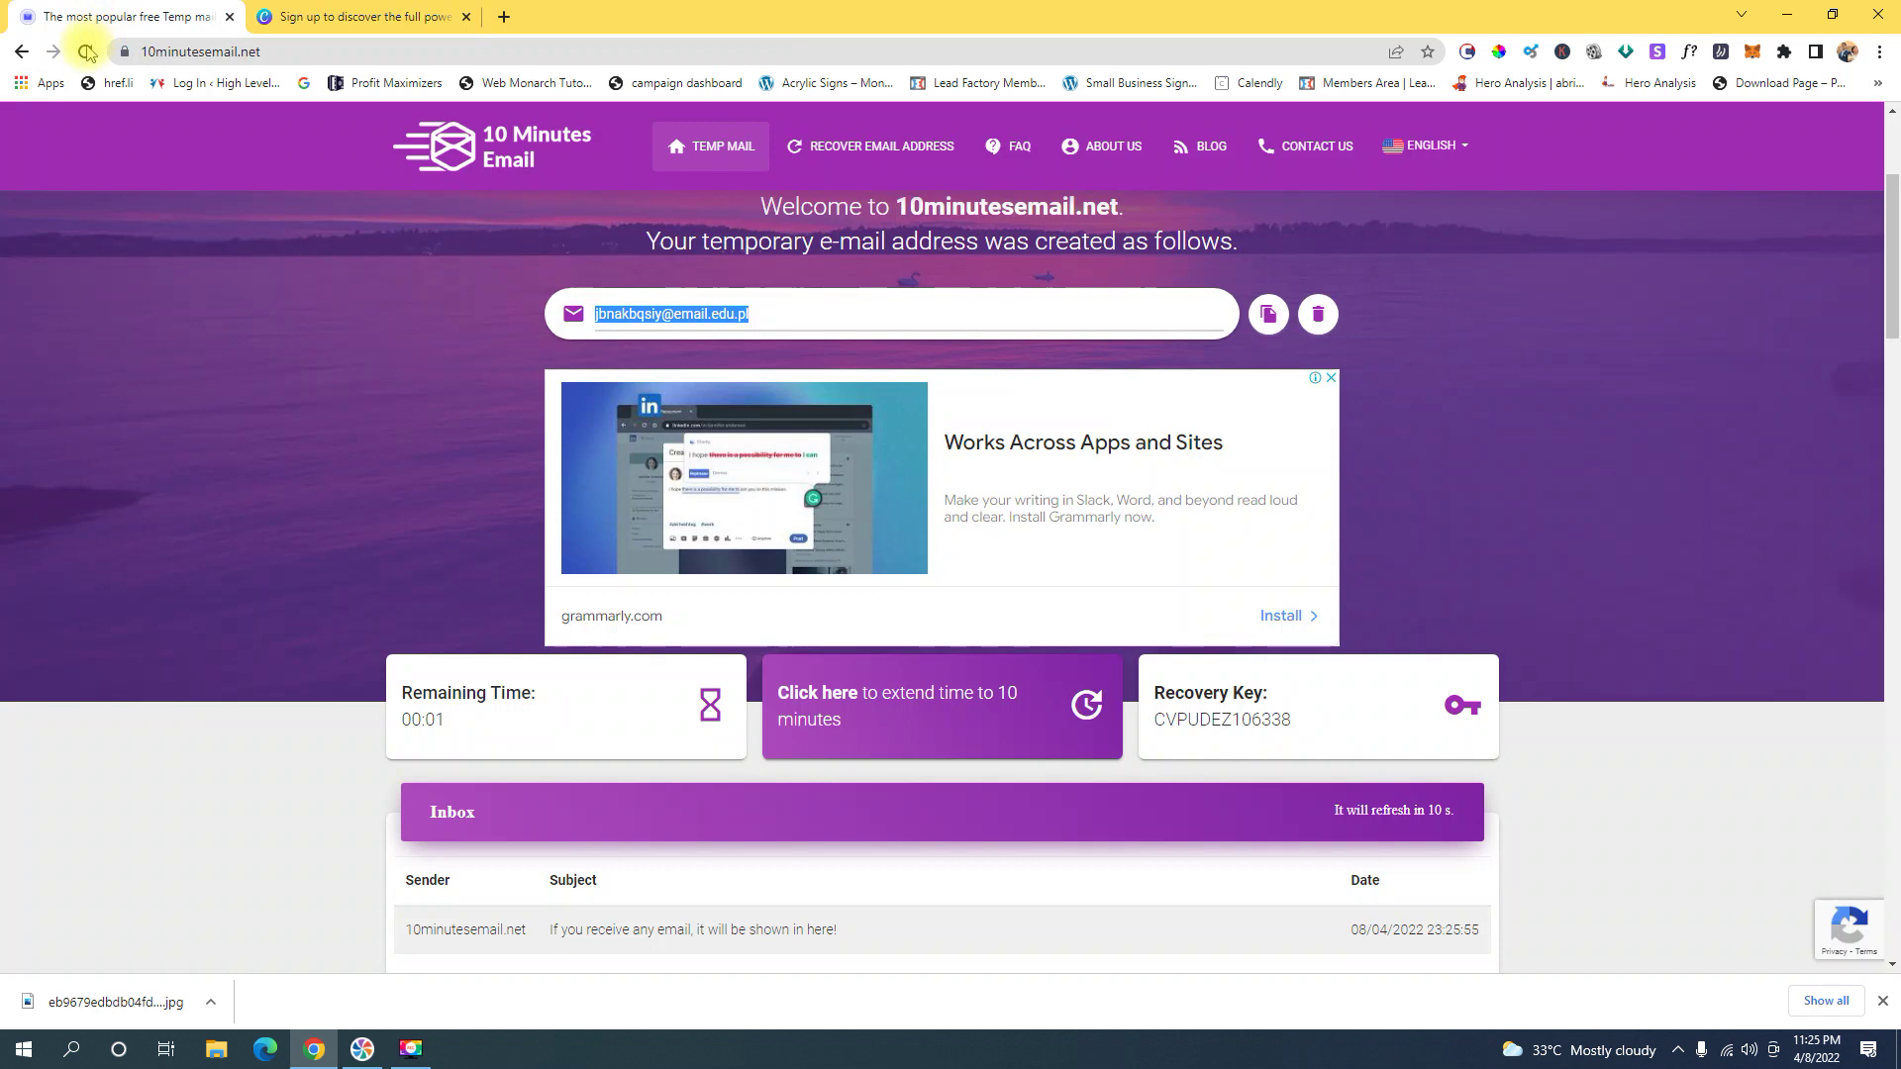
pyautogui.click(307, 17)
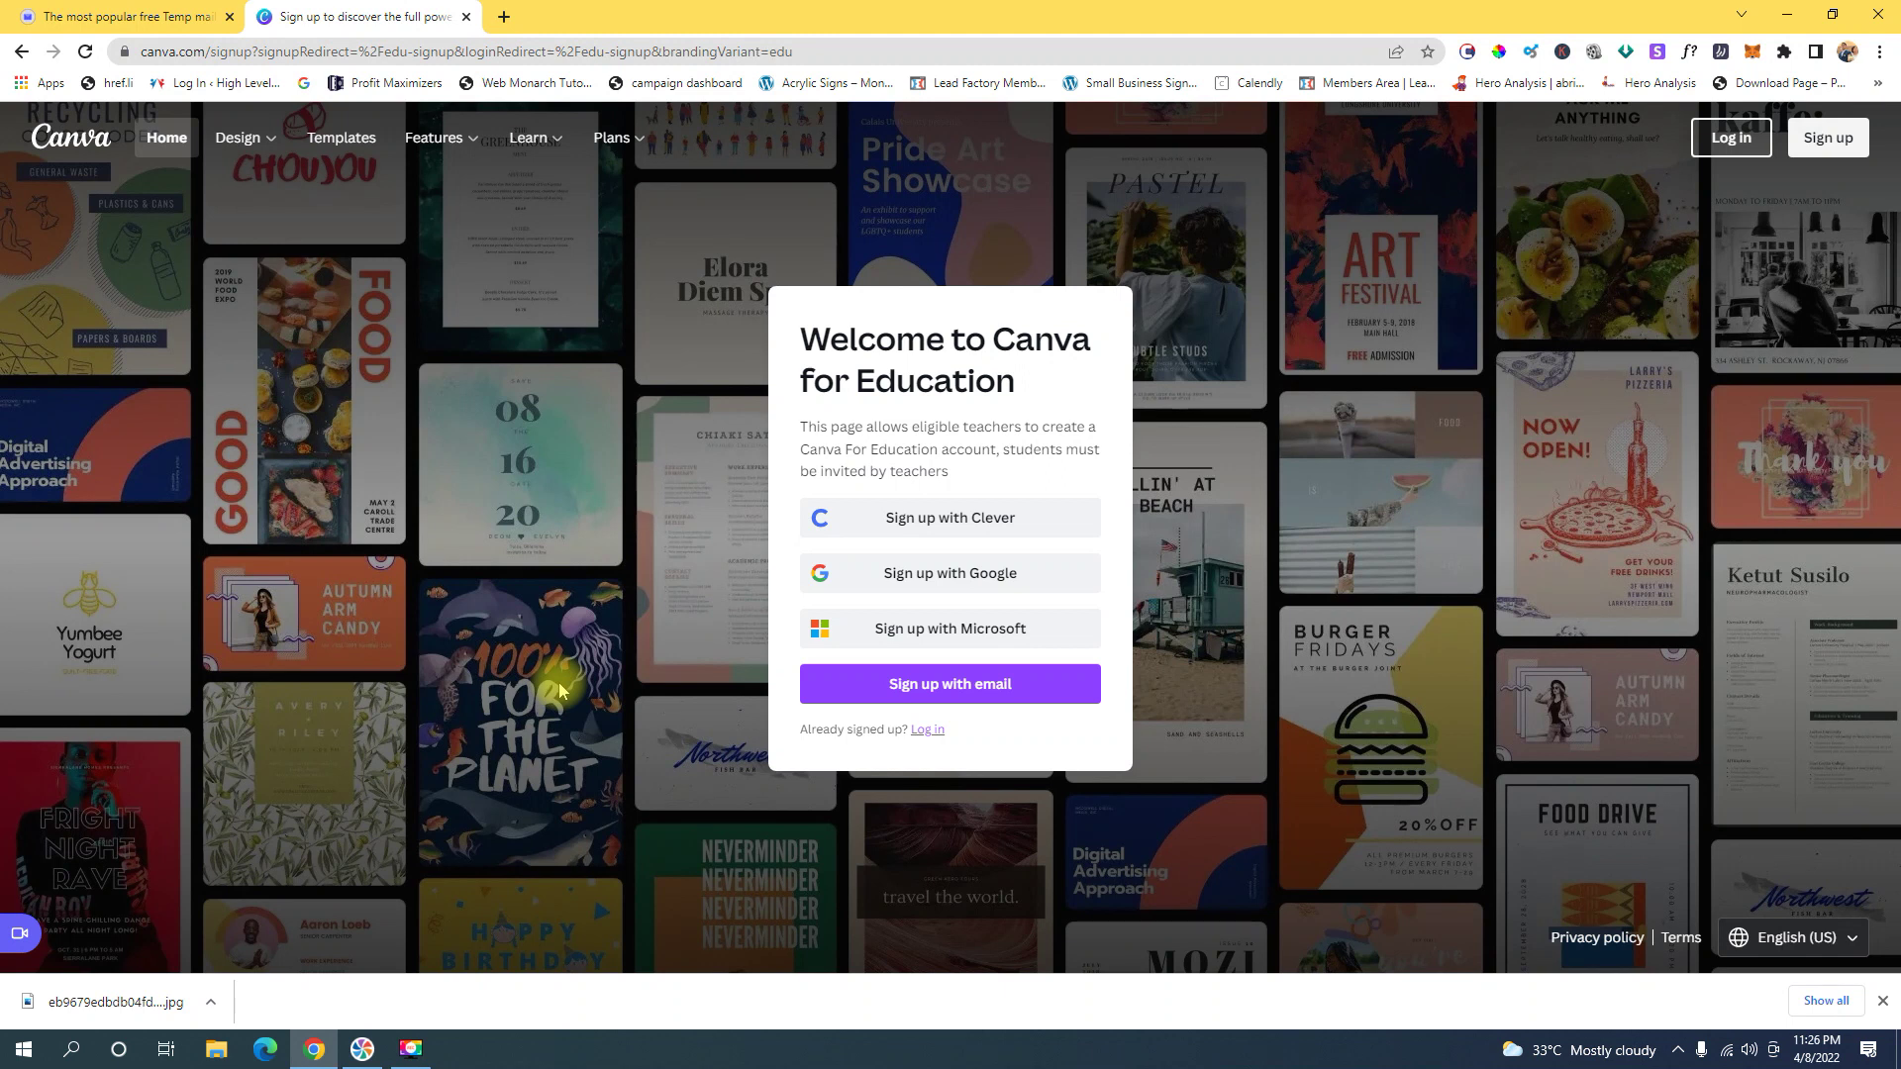
pyautogui.click(126, 15)
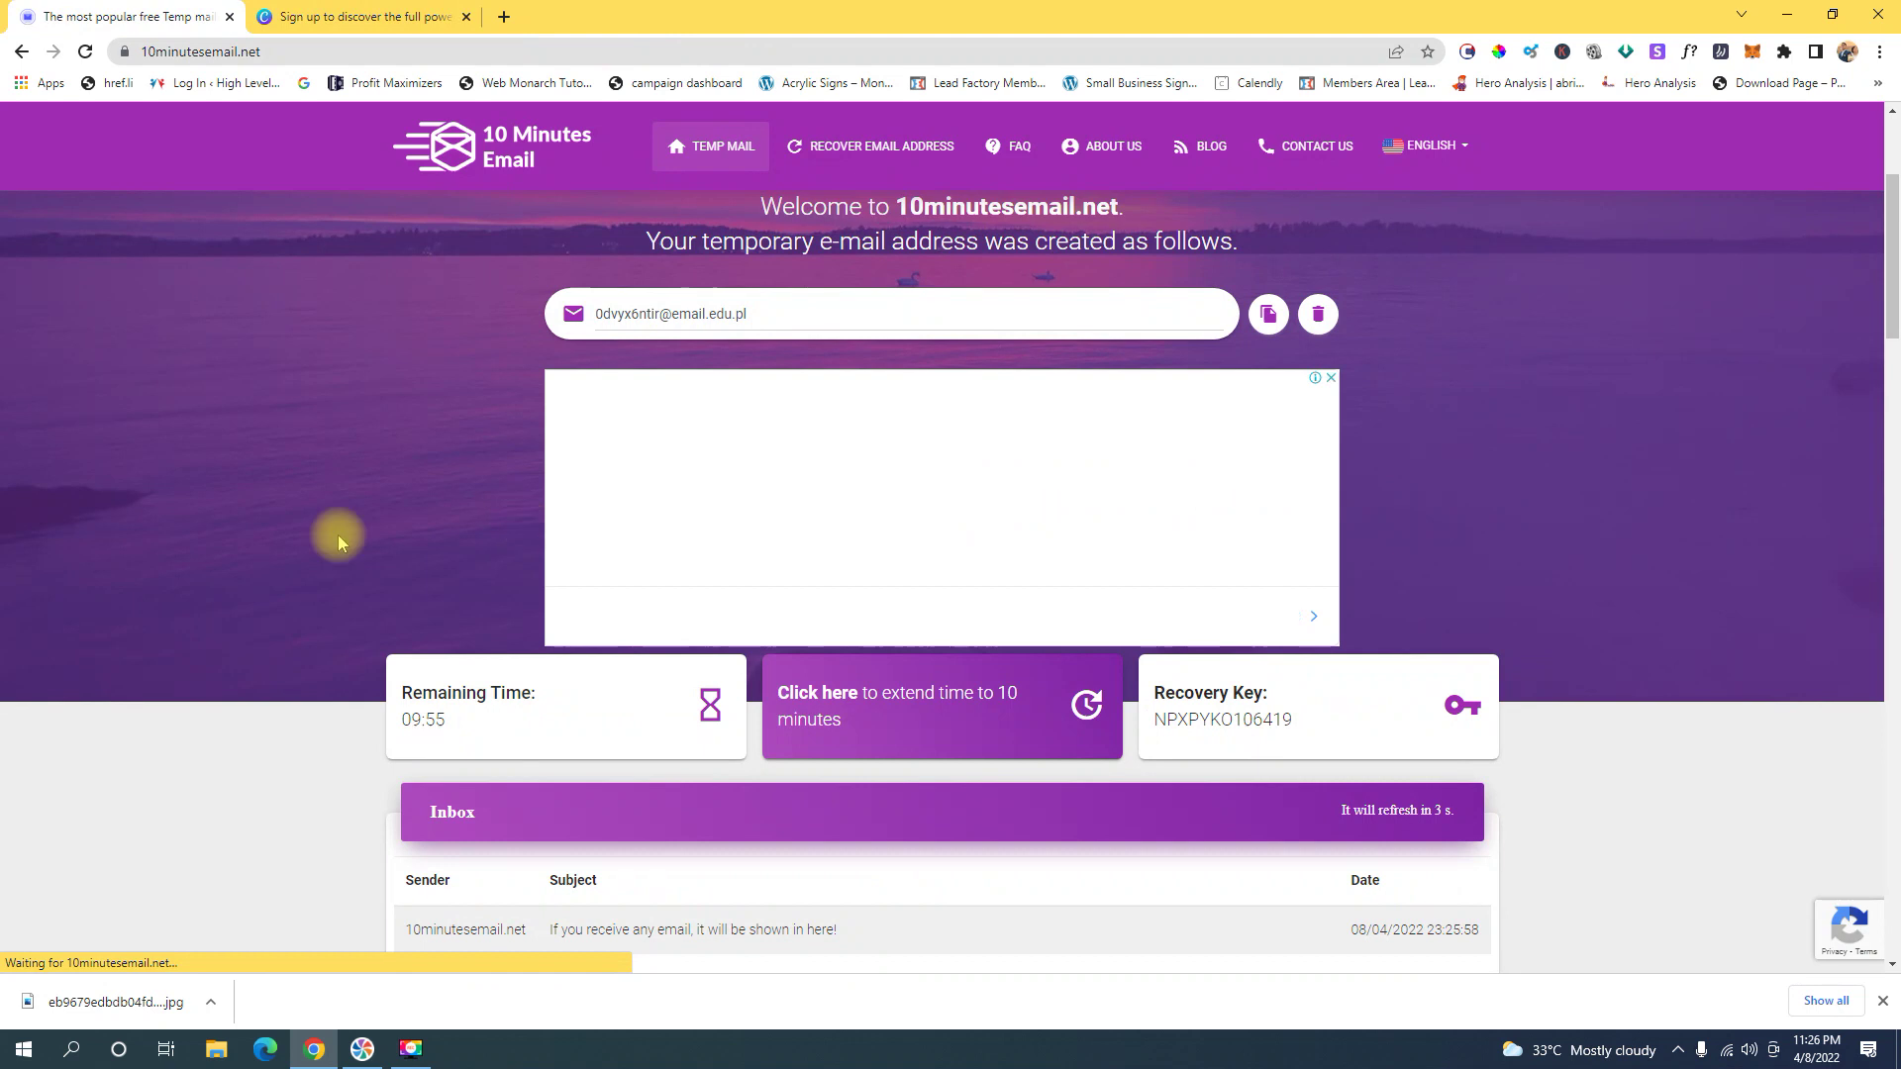
pyautogui.click(343, 12)
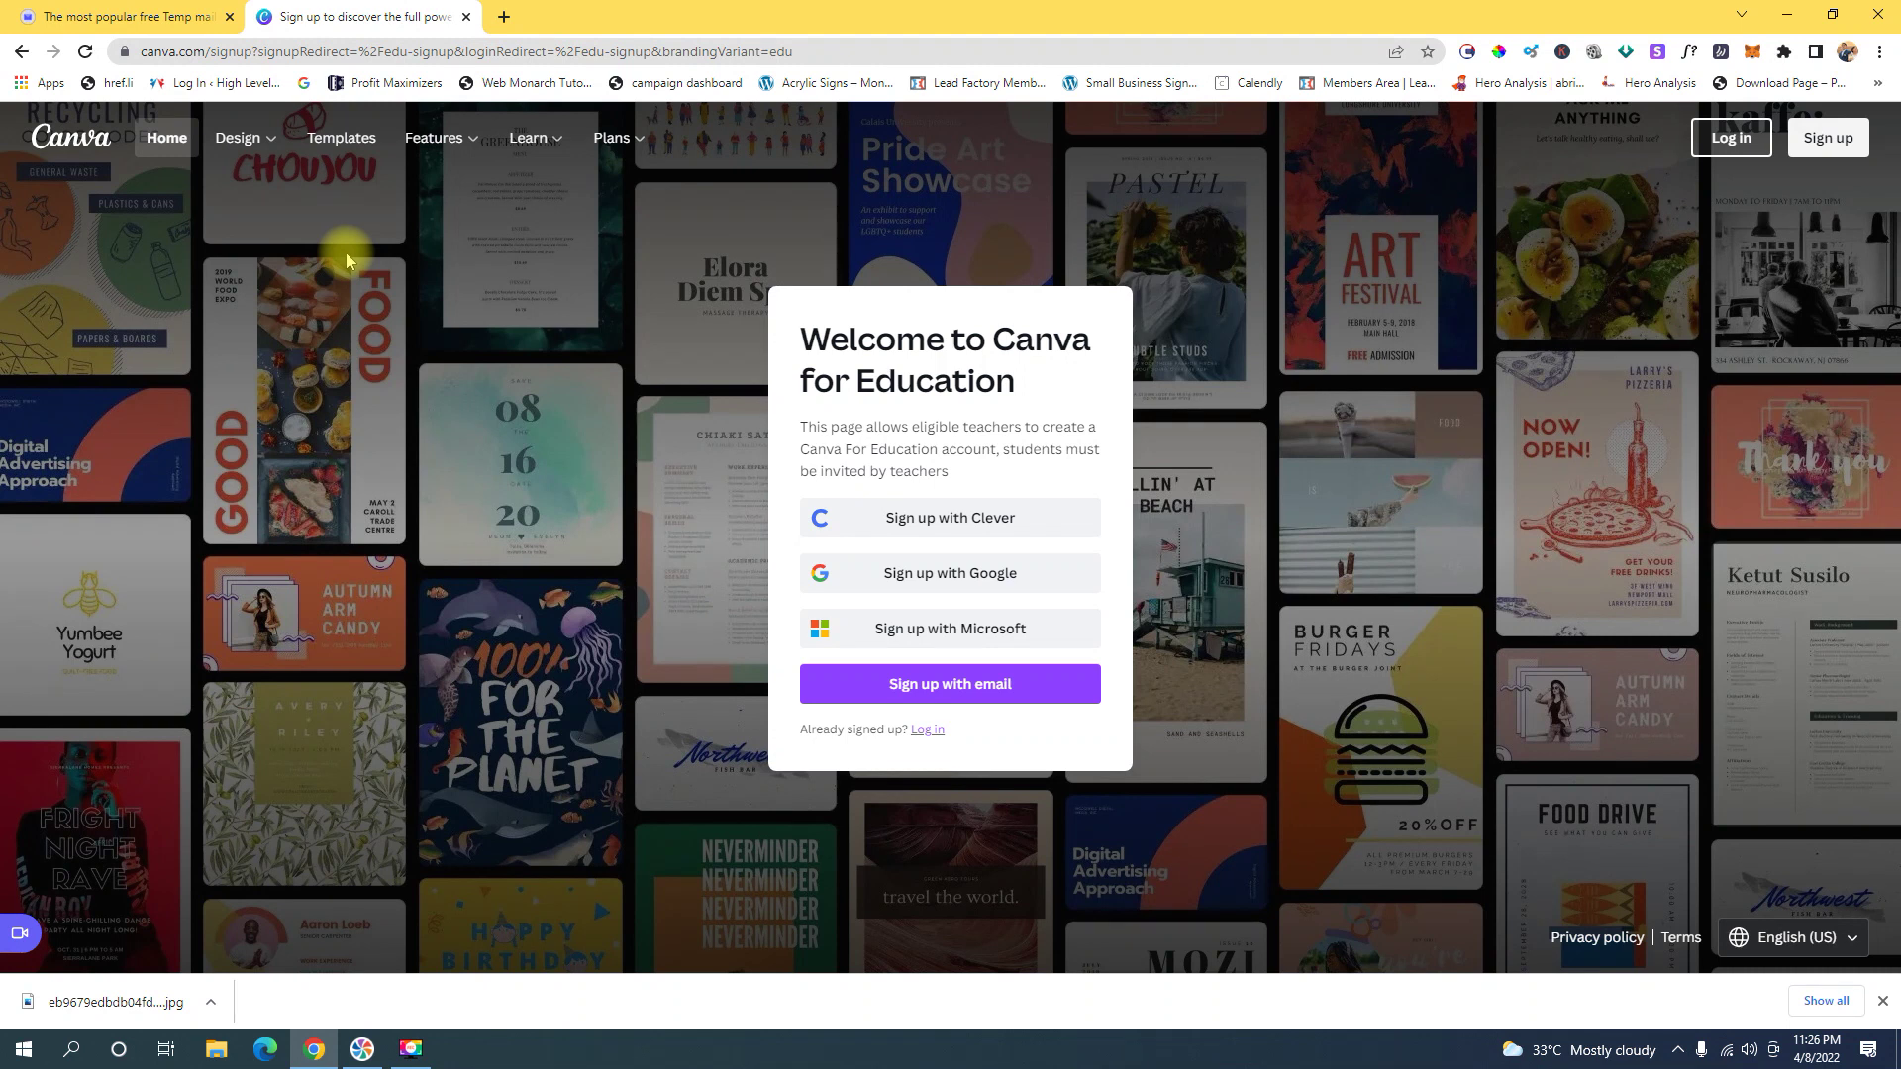
pyautogui.click(138, 17)
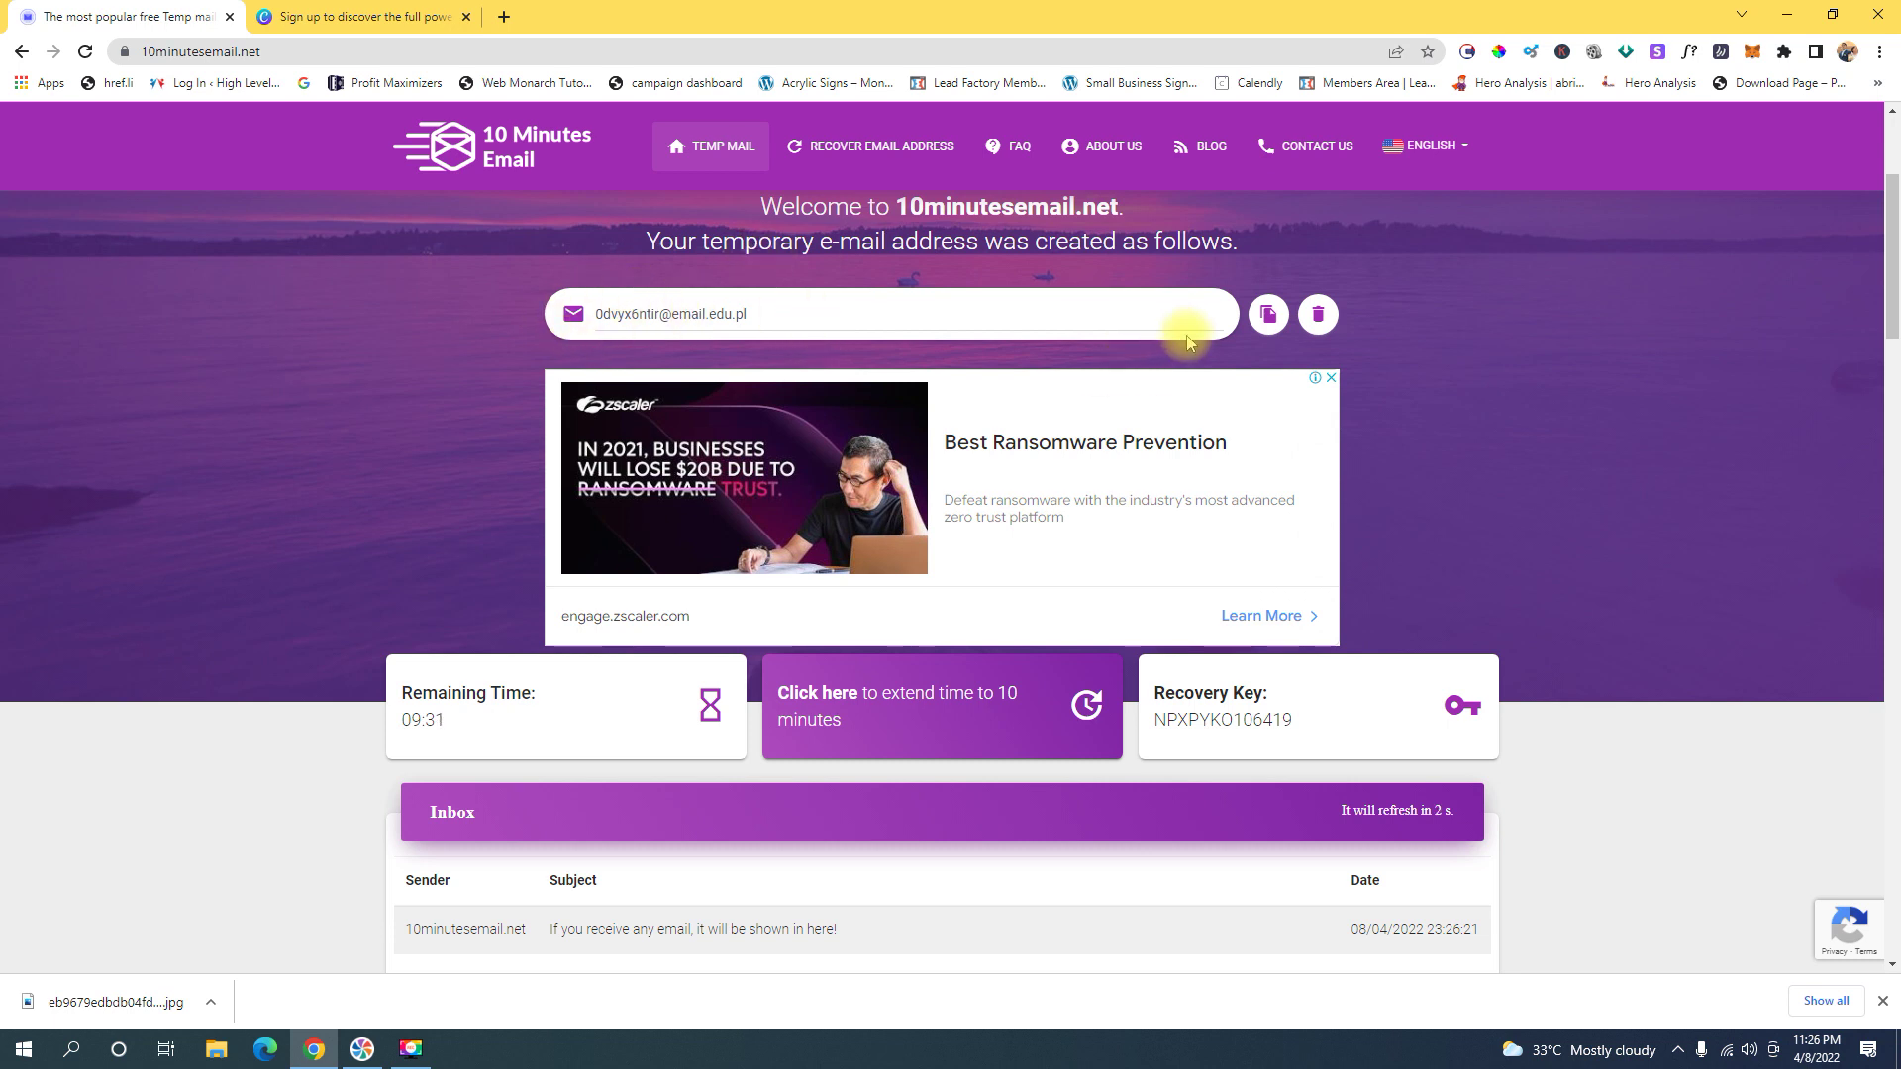
pyautogui.click(1268, 314)
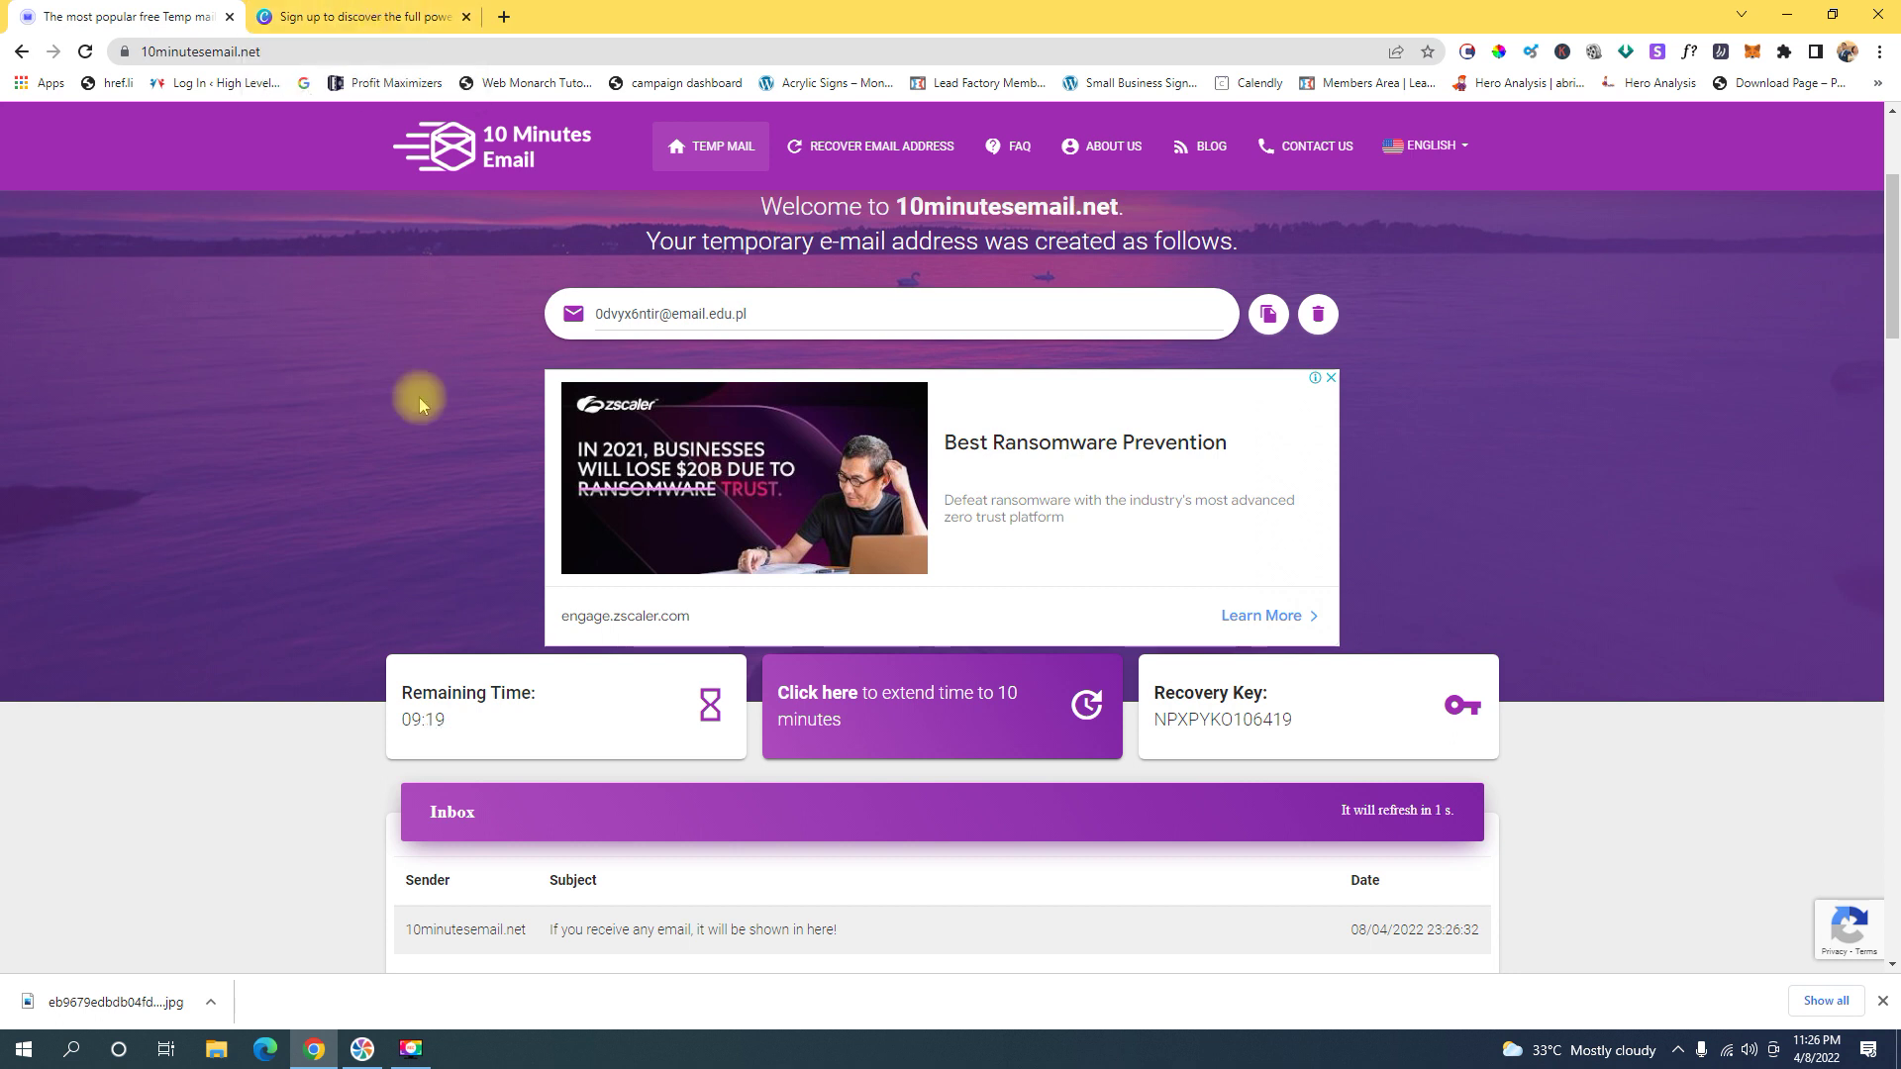
pyautogui.click(327, 17)
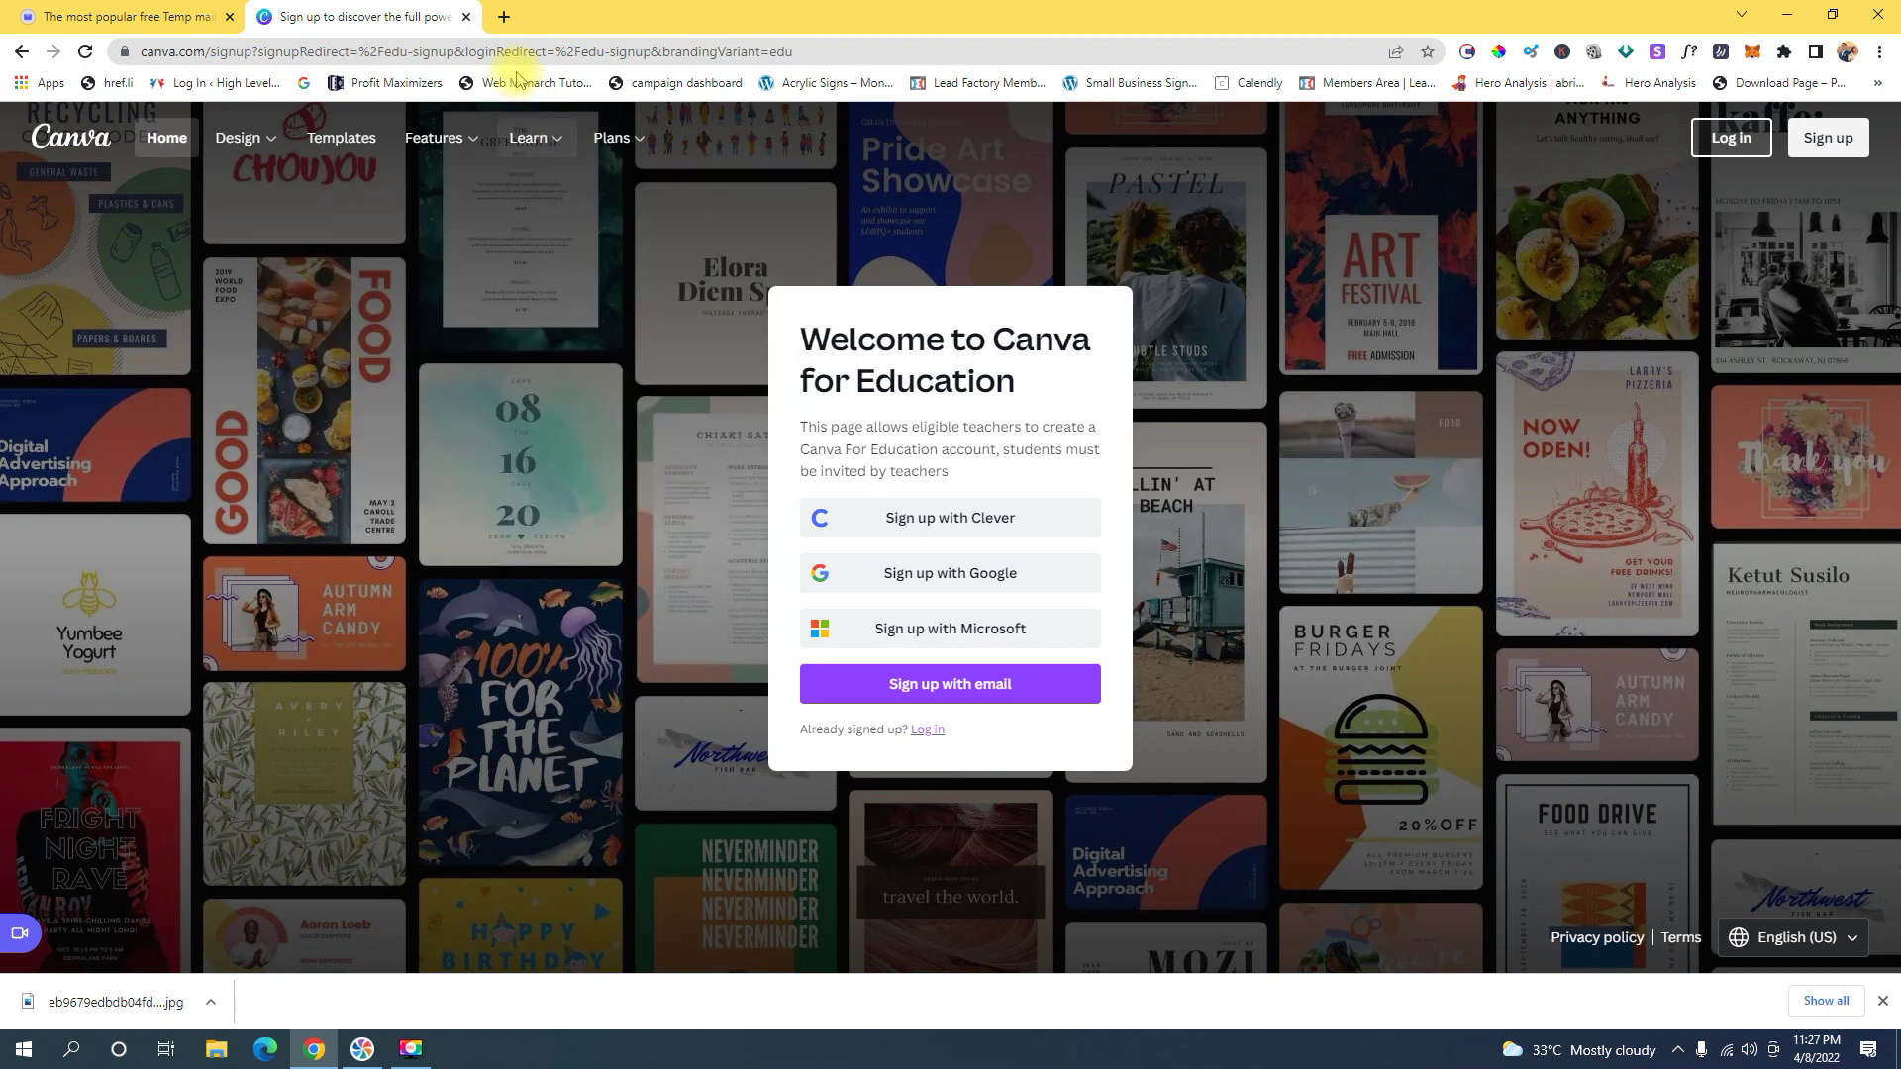
# In a new tab, rerun the canva.com/edu-signup search from history and copy its URL.
pyautogui.click(504, 16)
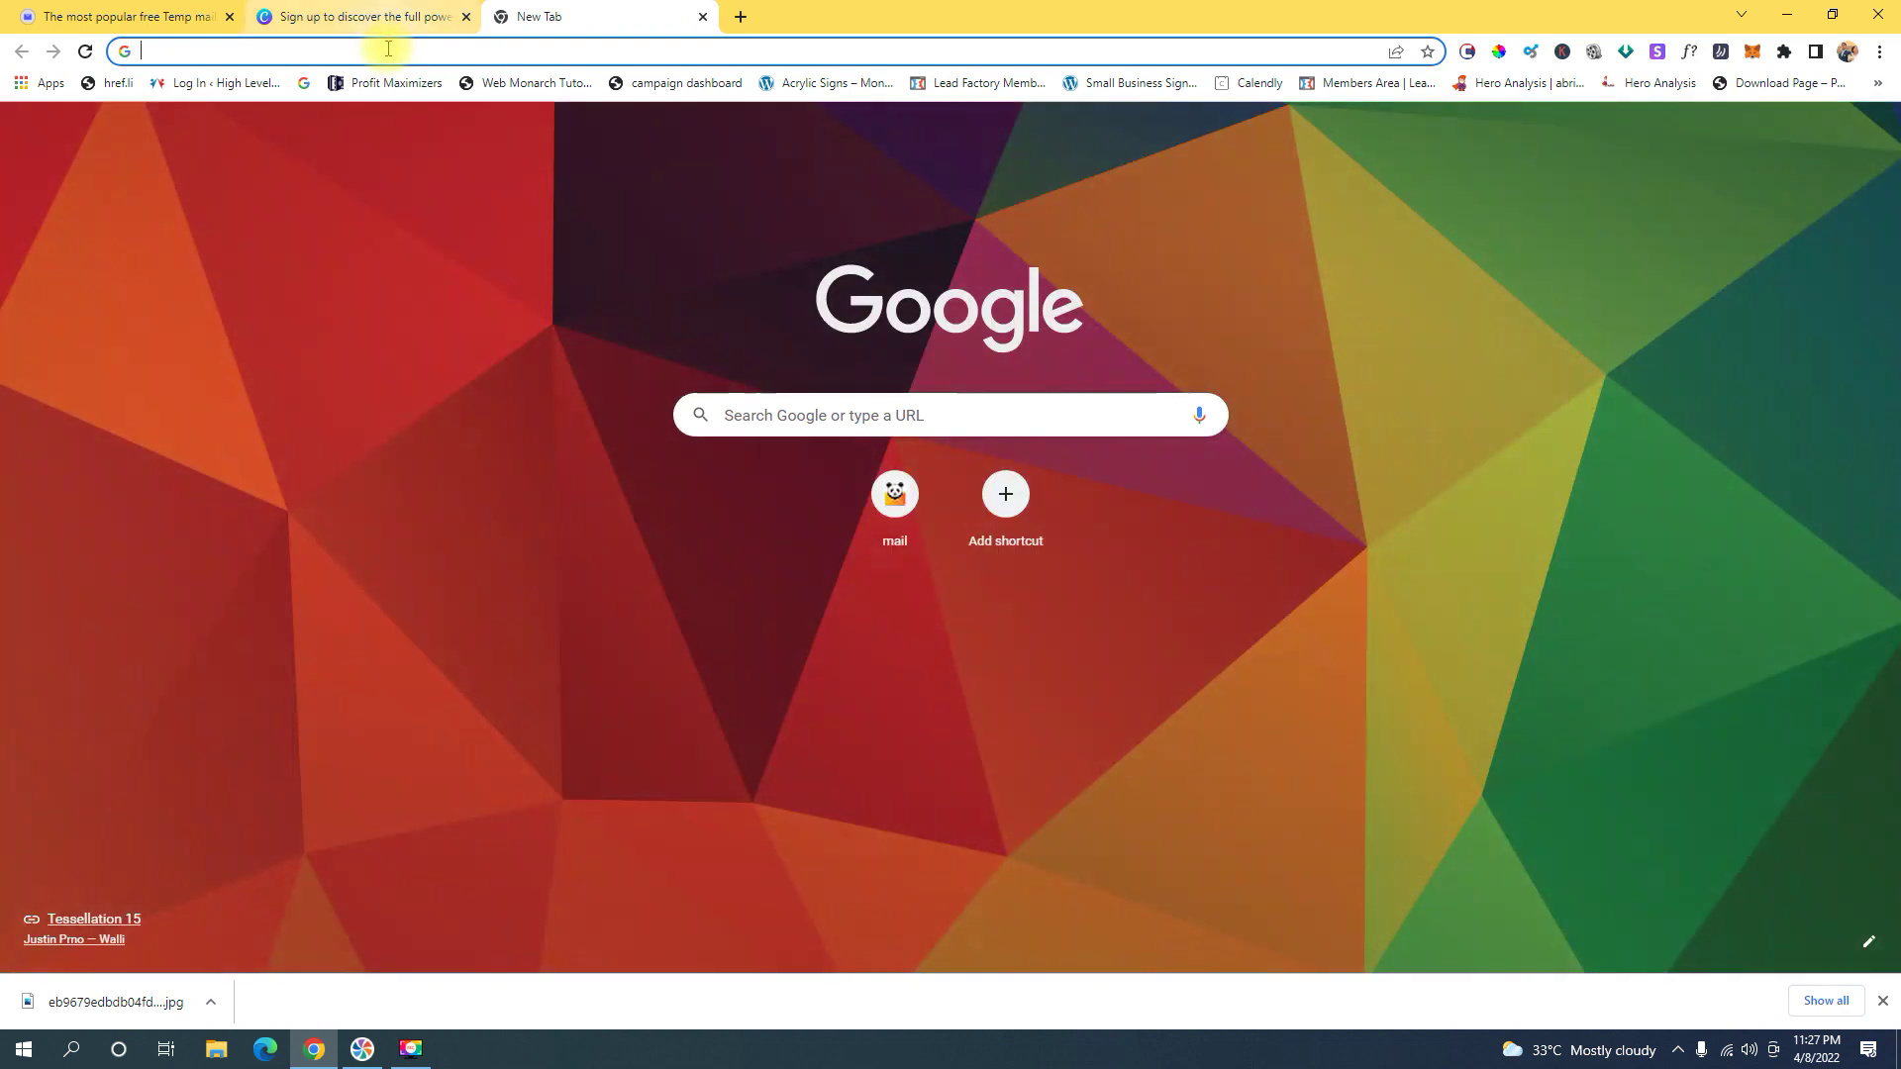
pyautogui.click(388, 48)
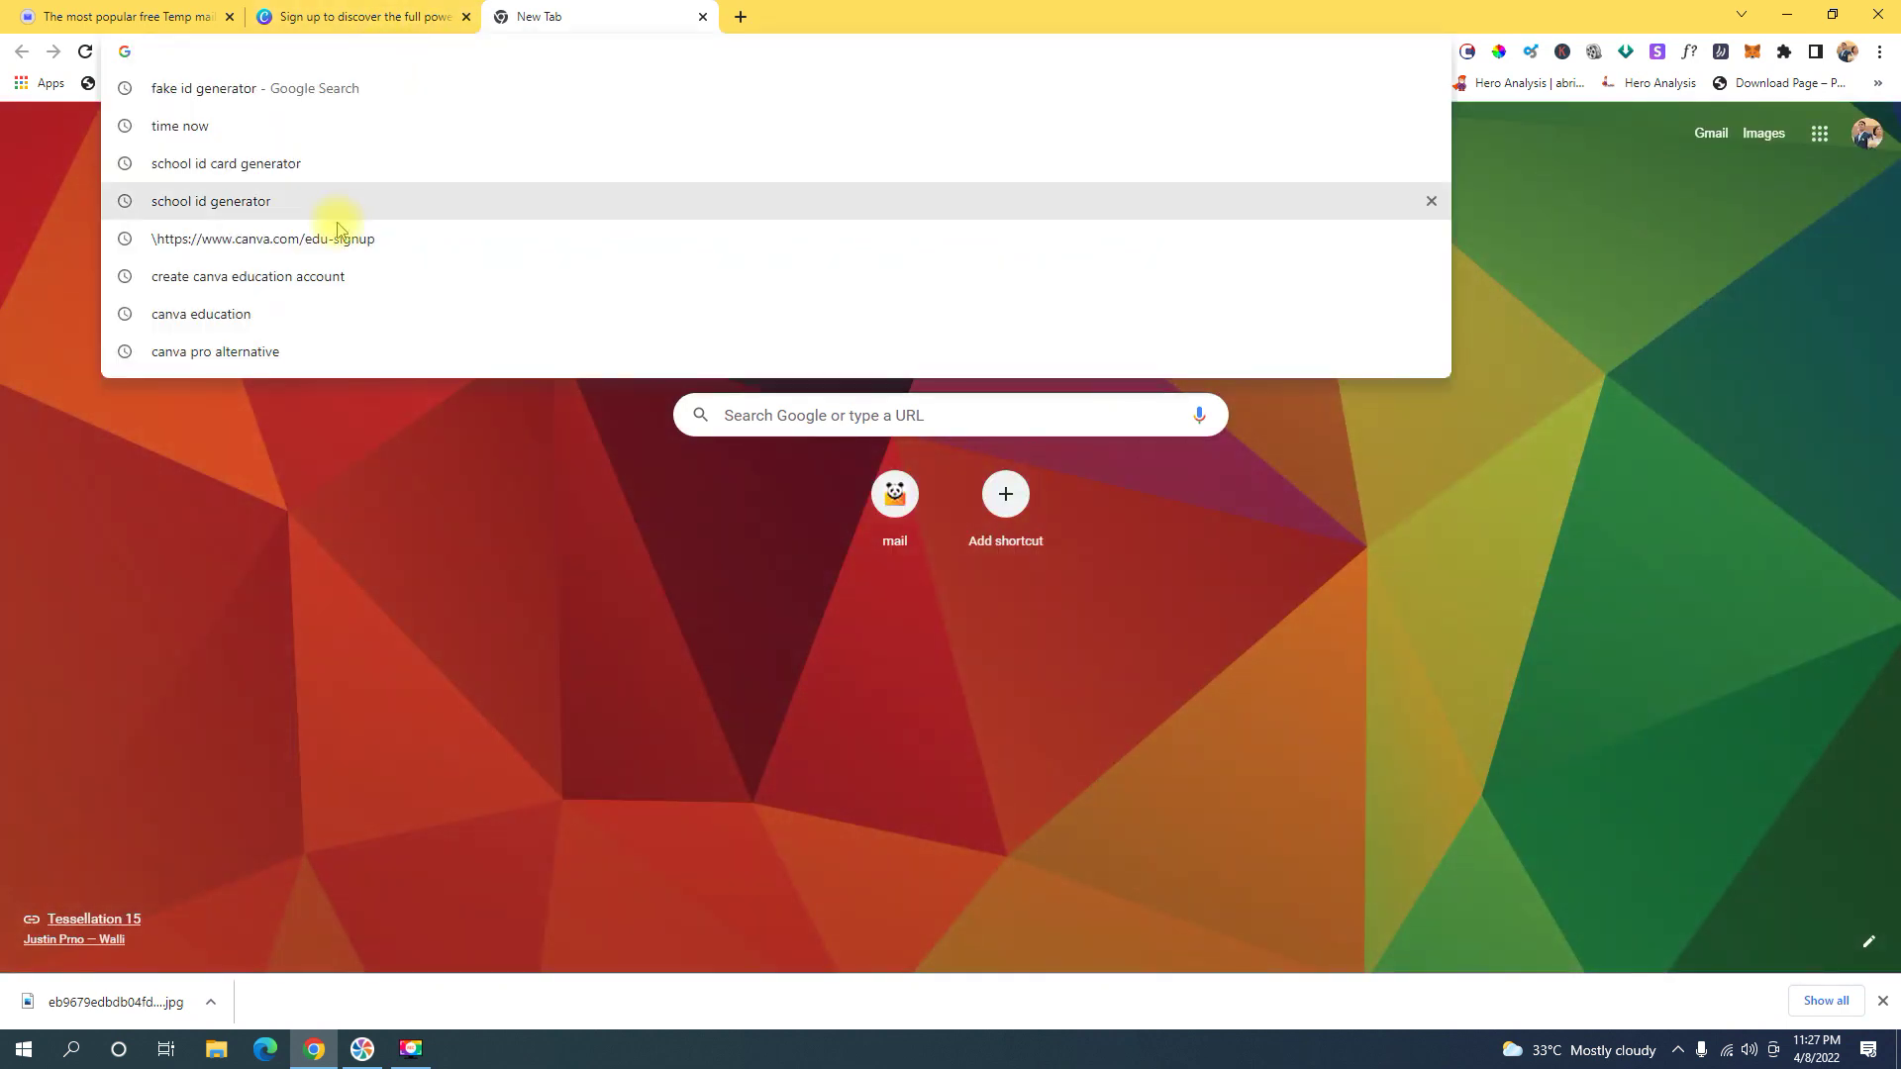
pyautogui.click(321, 250)
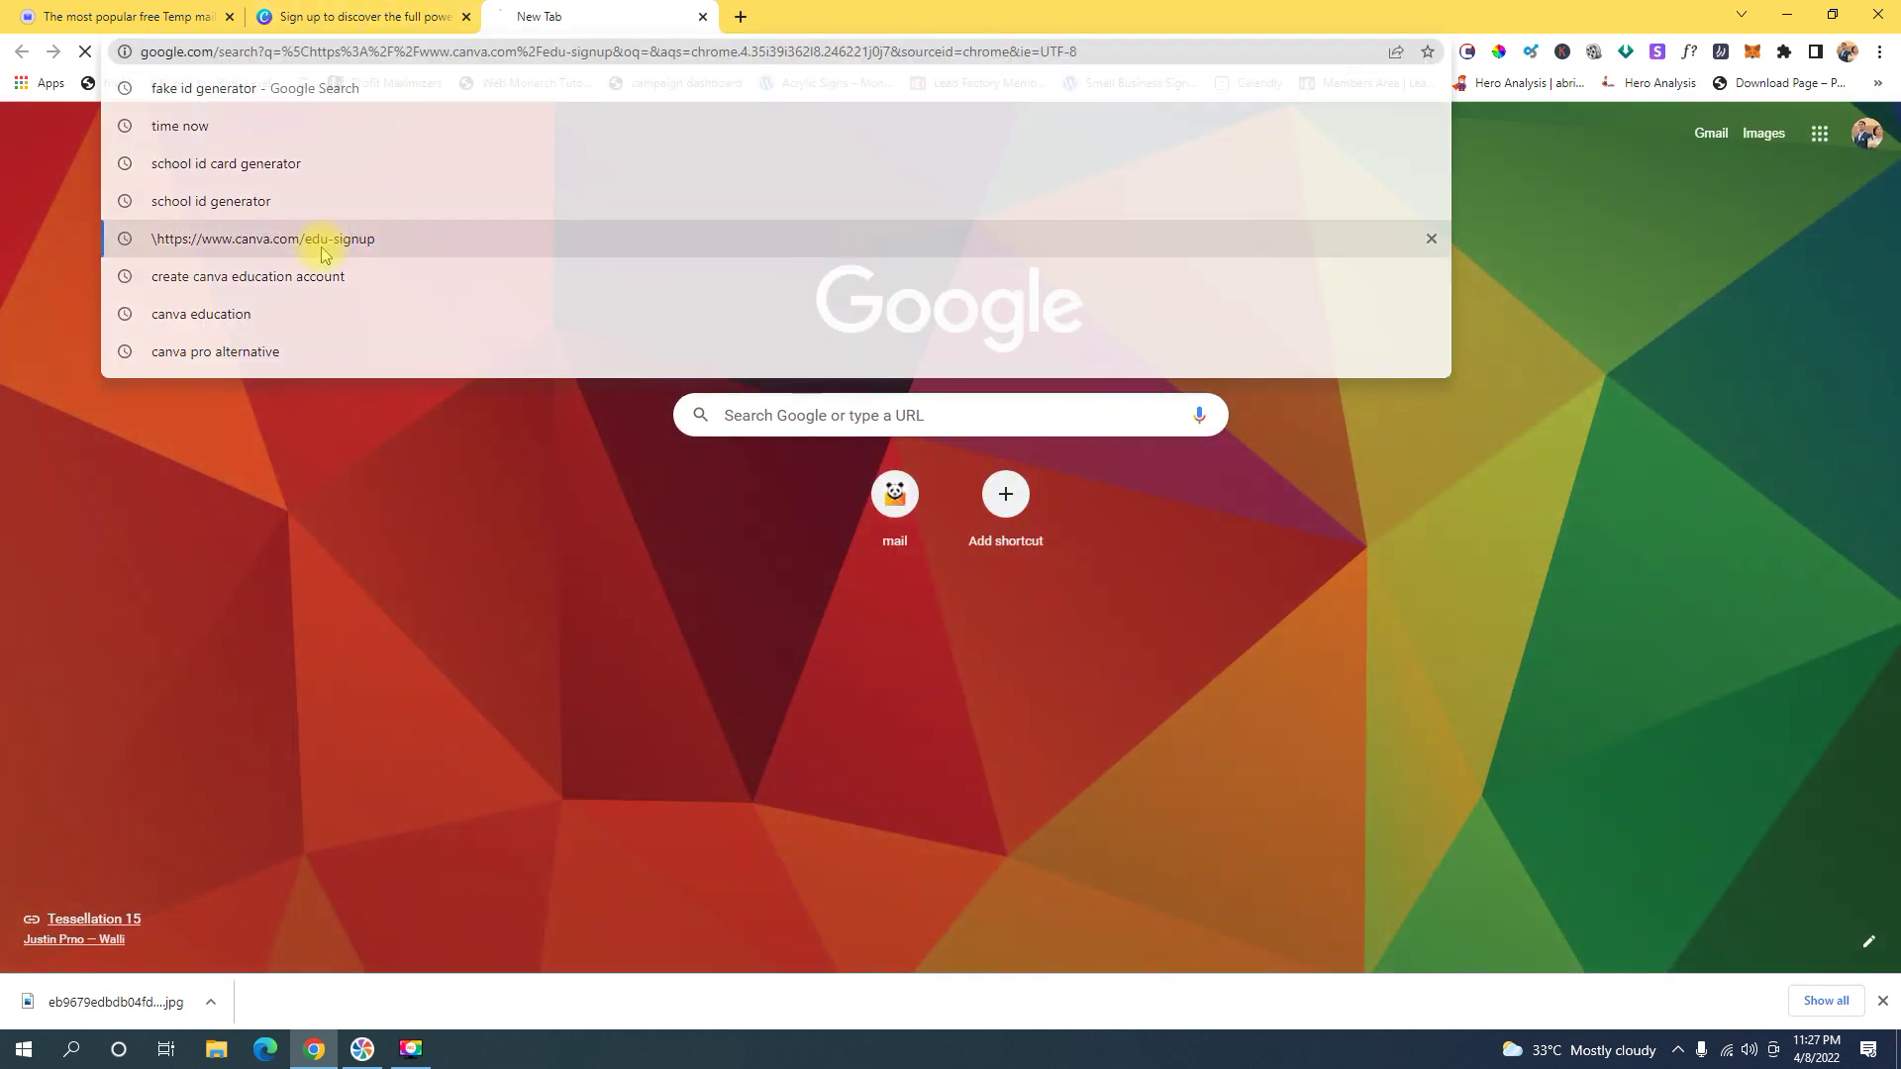
pyautogui.moveTo(428, 151); pyautogui.dragTo(181, 152)
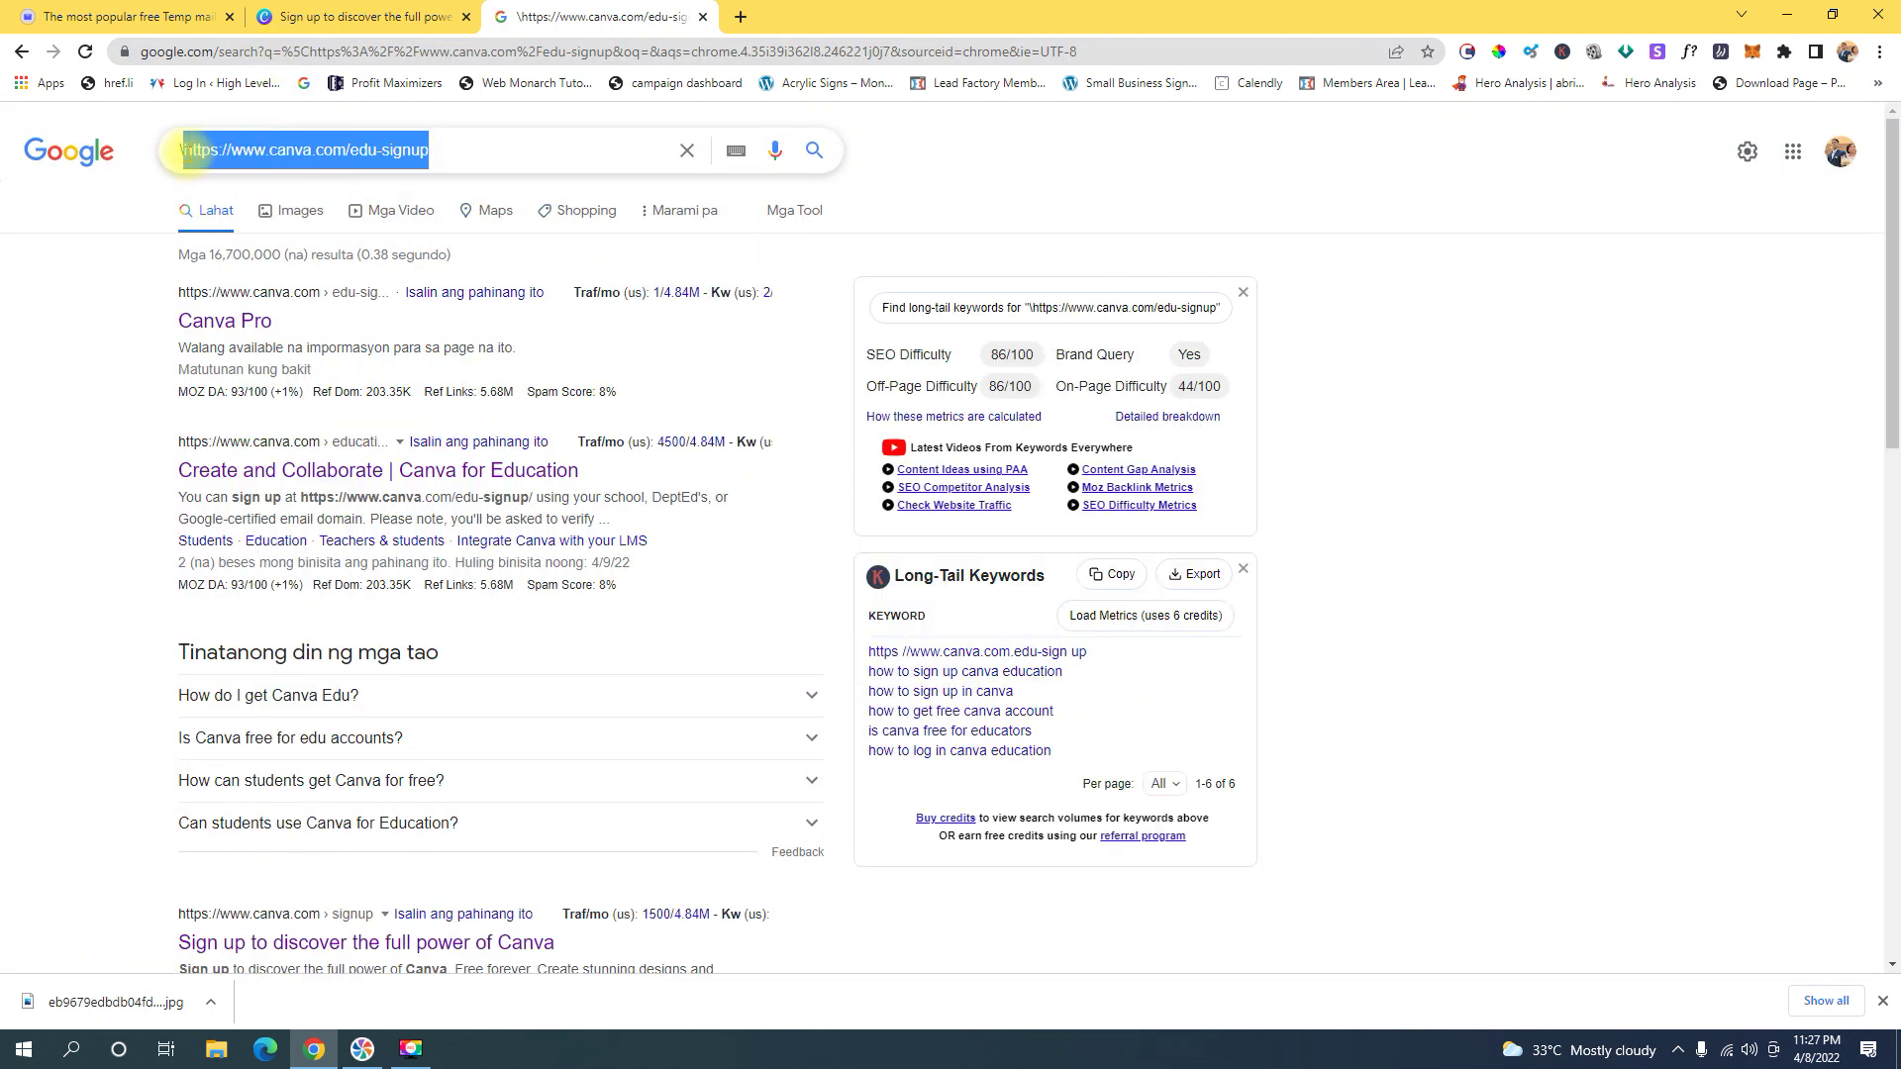
pyautogui.rightClick(218, 151)
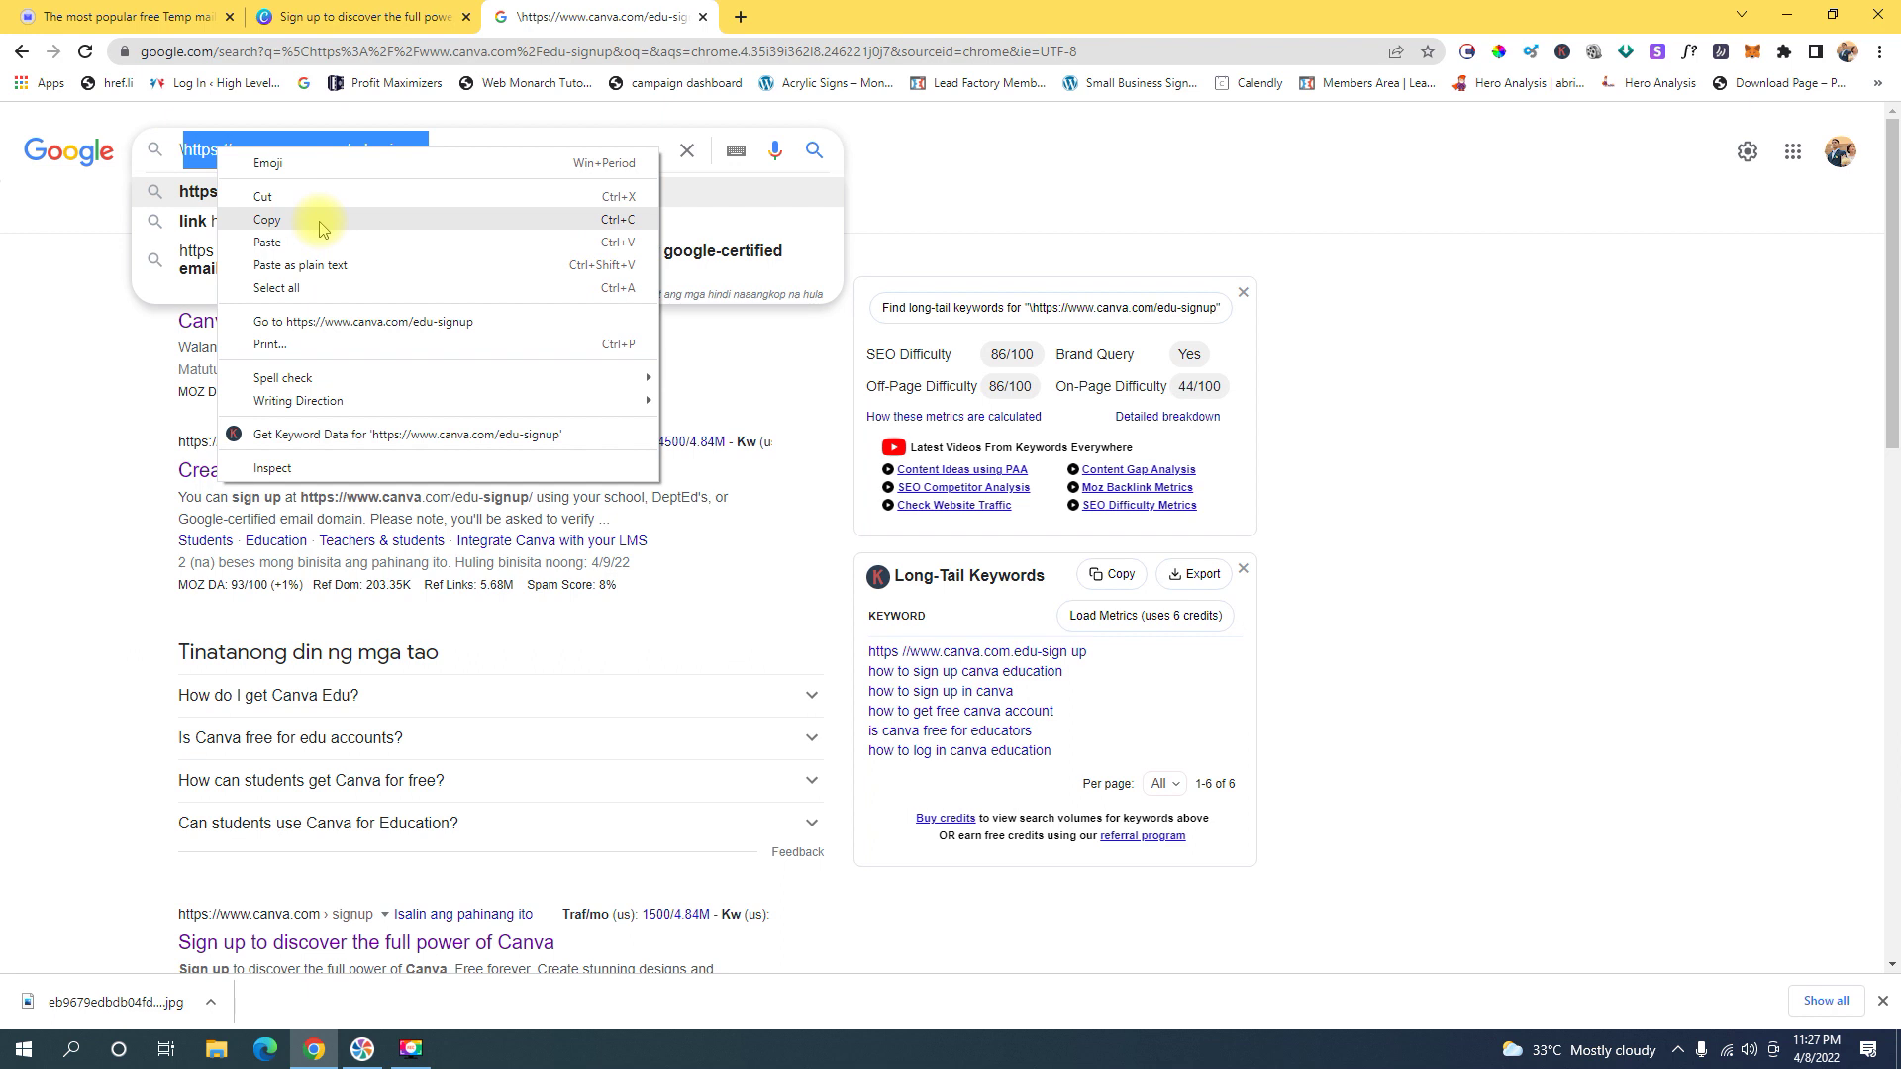
pyautogui.click(310, 220)
# Load the copied sign-up URL in the address bar and close the duplicate Canva tab.
pyautogui.rightClick(406, 52)
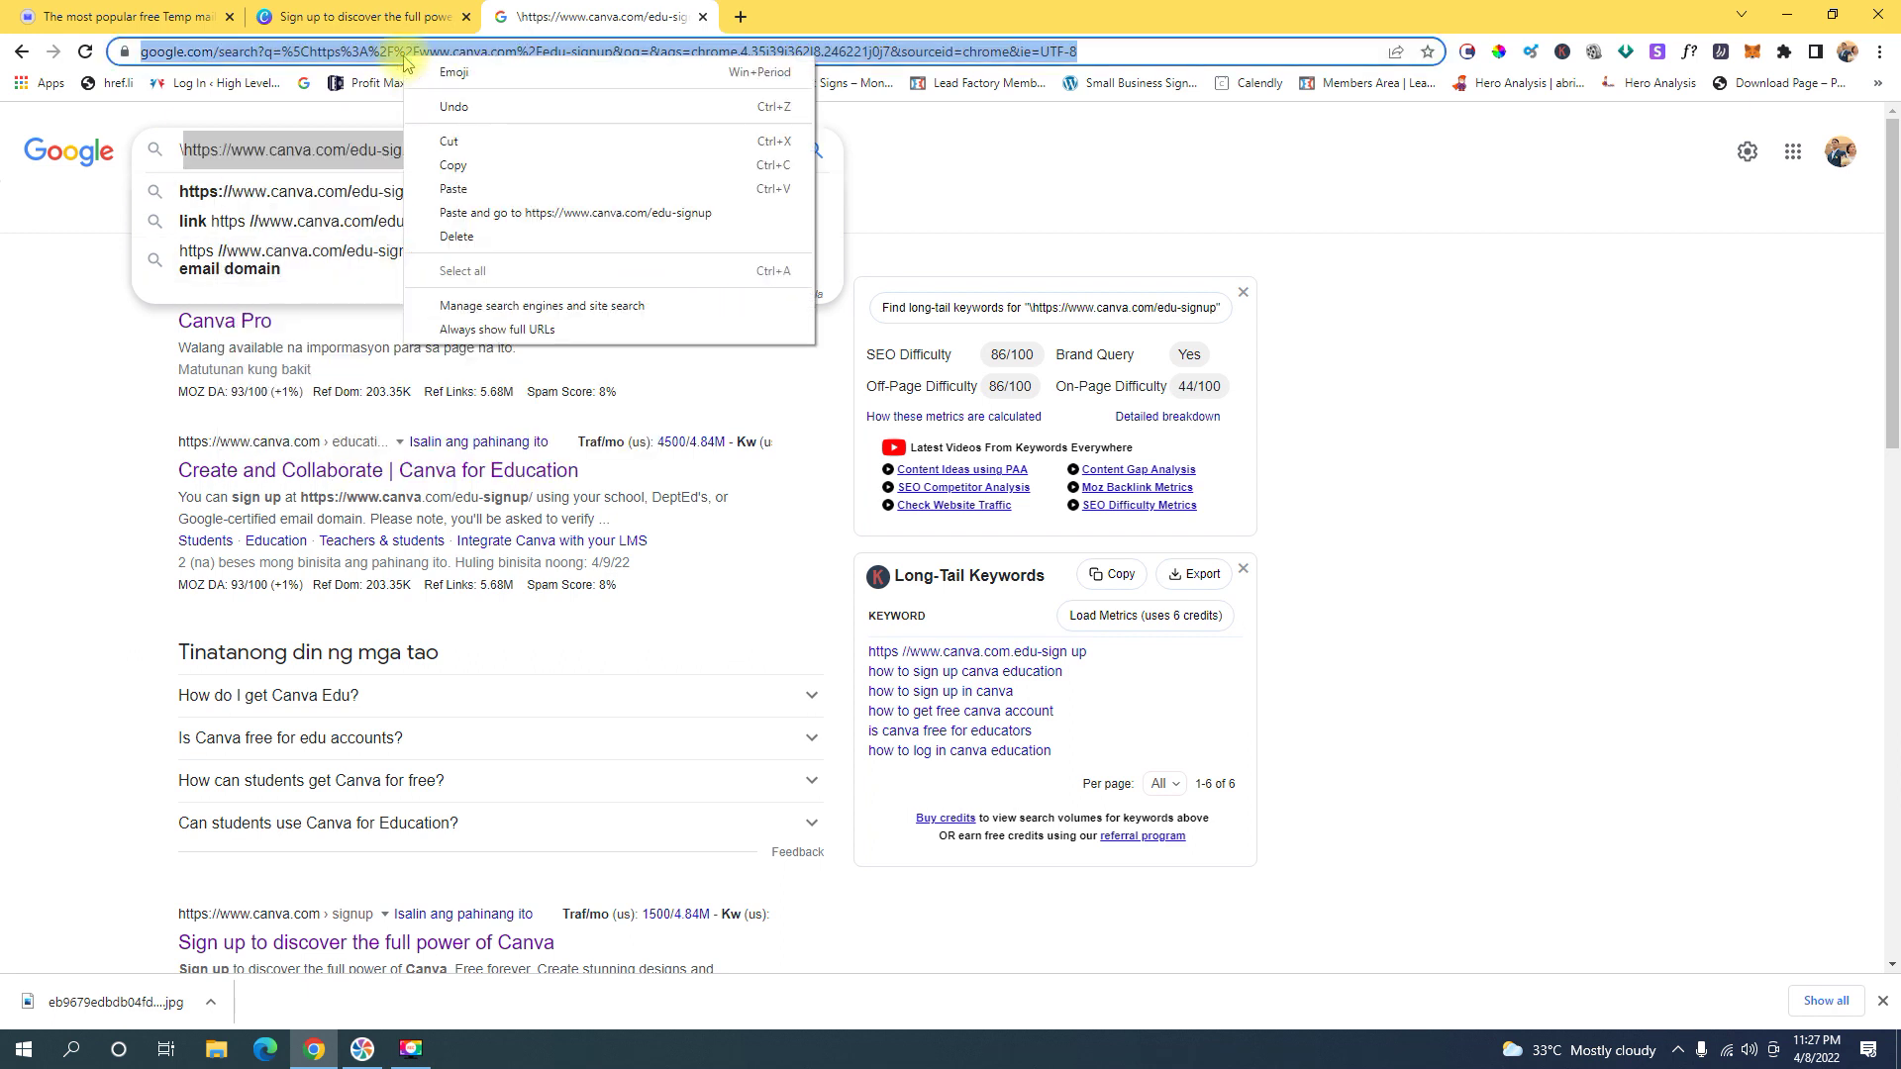
pyautogui.click(476, 190)
pyautogui.press('Return')
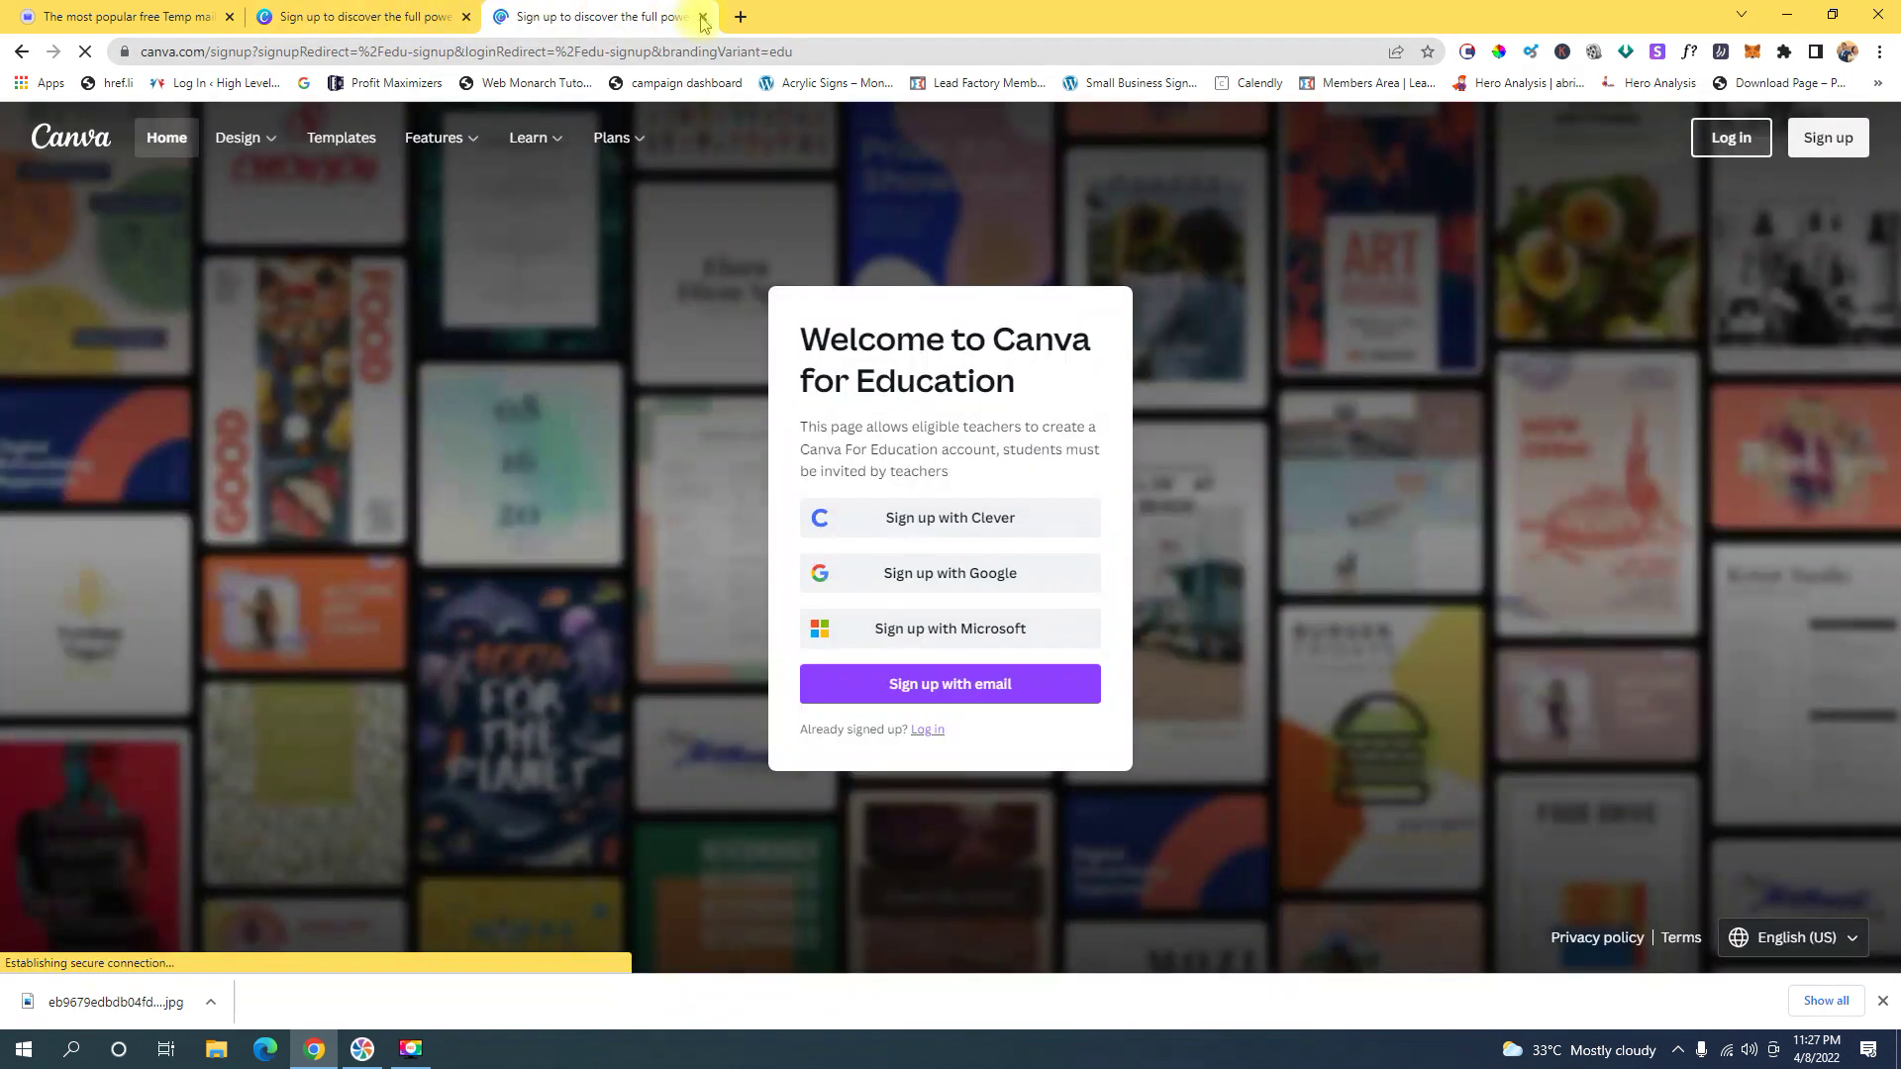
pyautogui.click(703, 20)
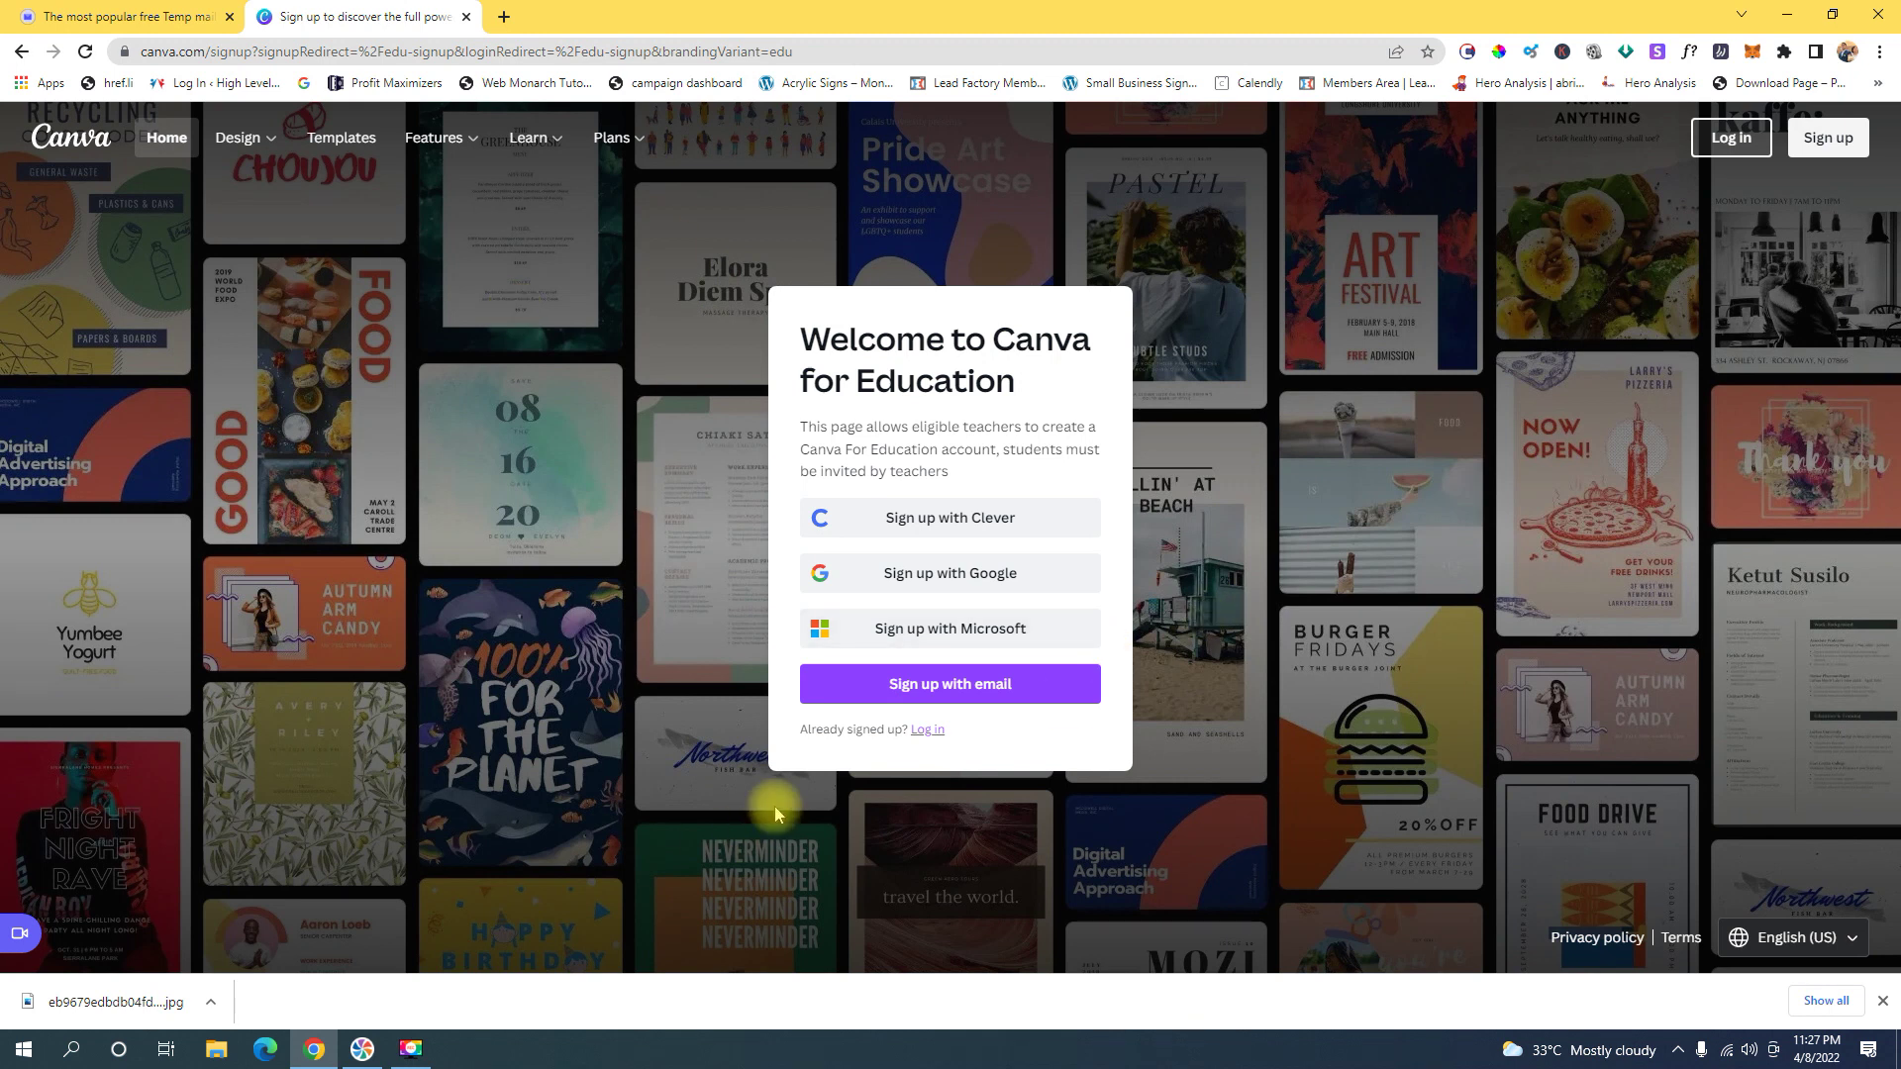
# Choose 'Sign up with email' to reach the 'Create your account' form.
pyautogui.click(1054, 673)
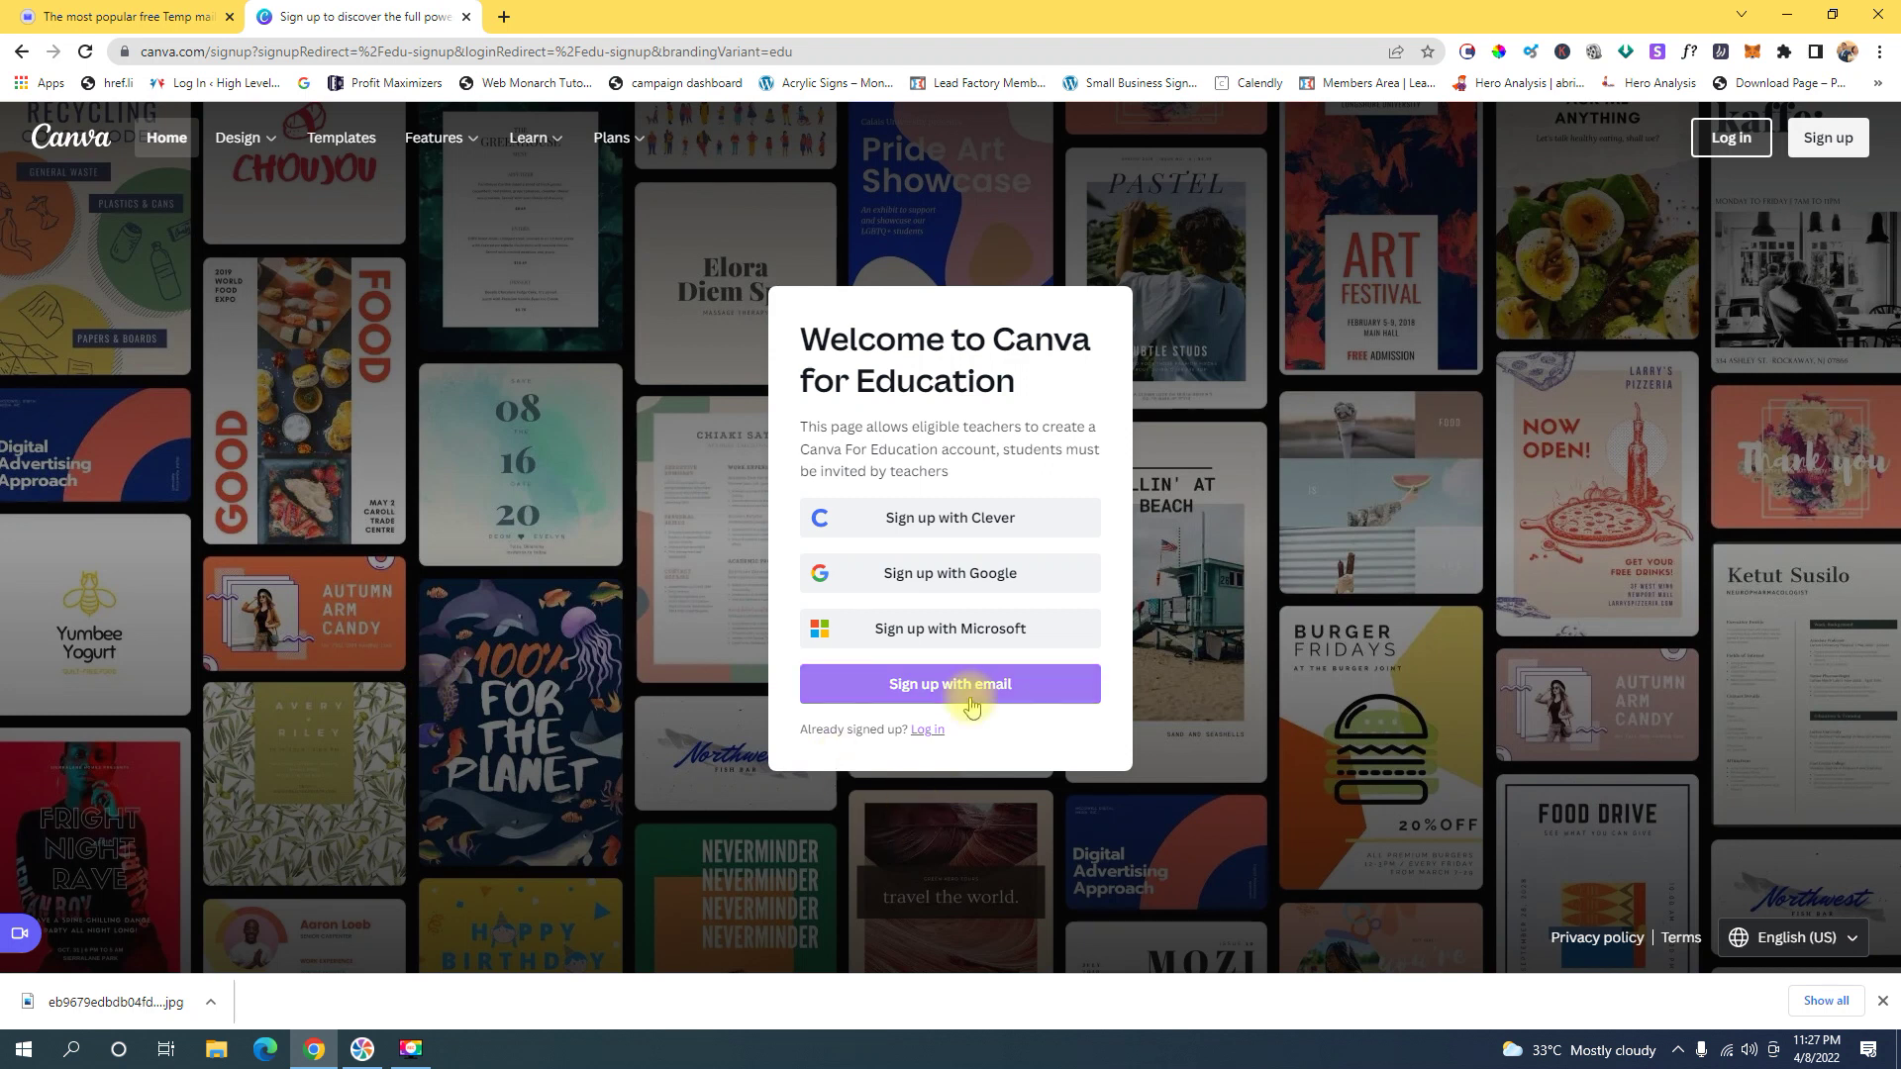
pyautogui.click(894, 690)
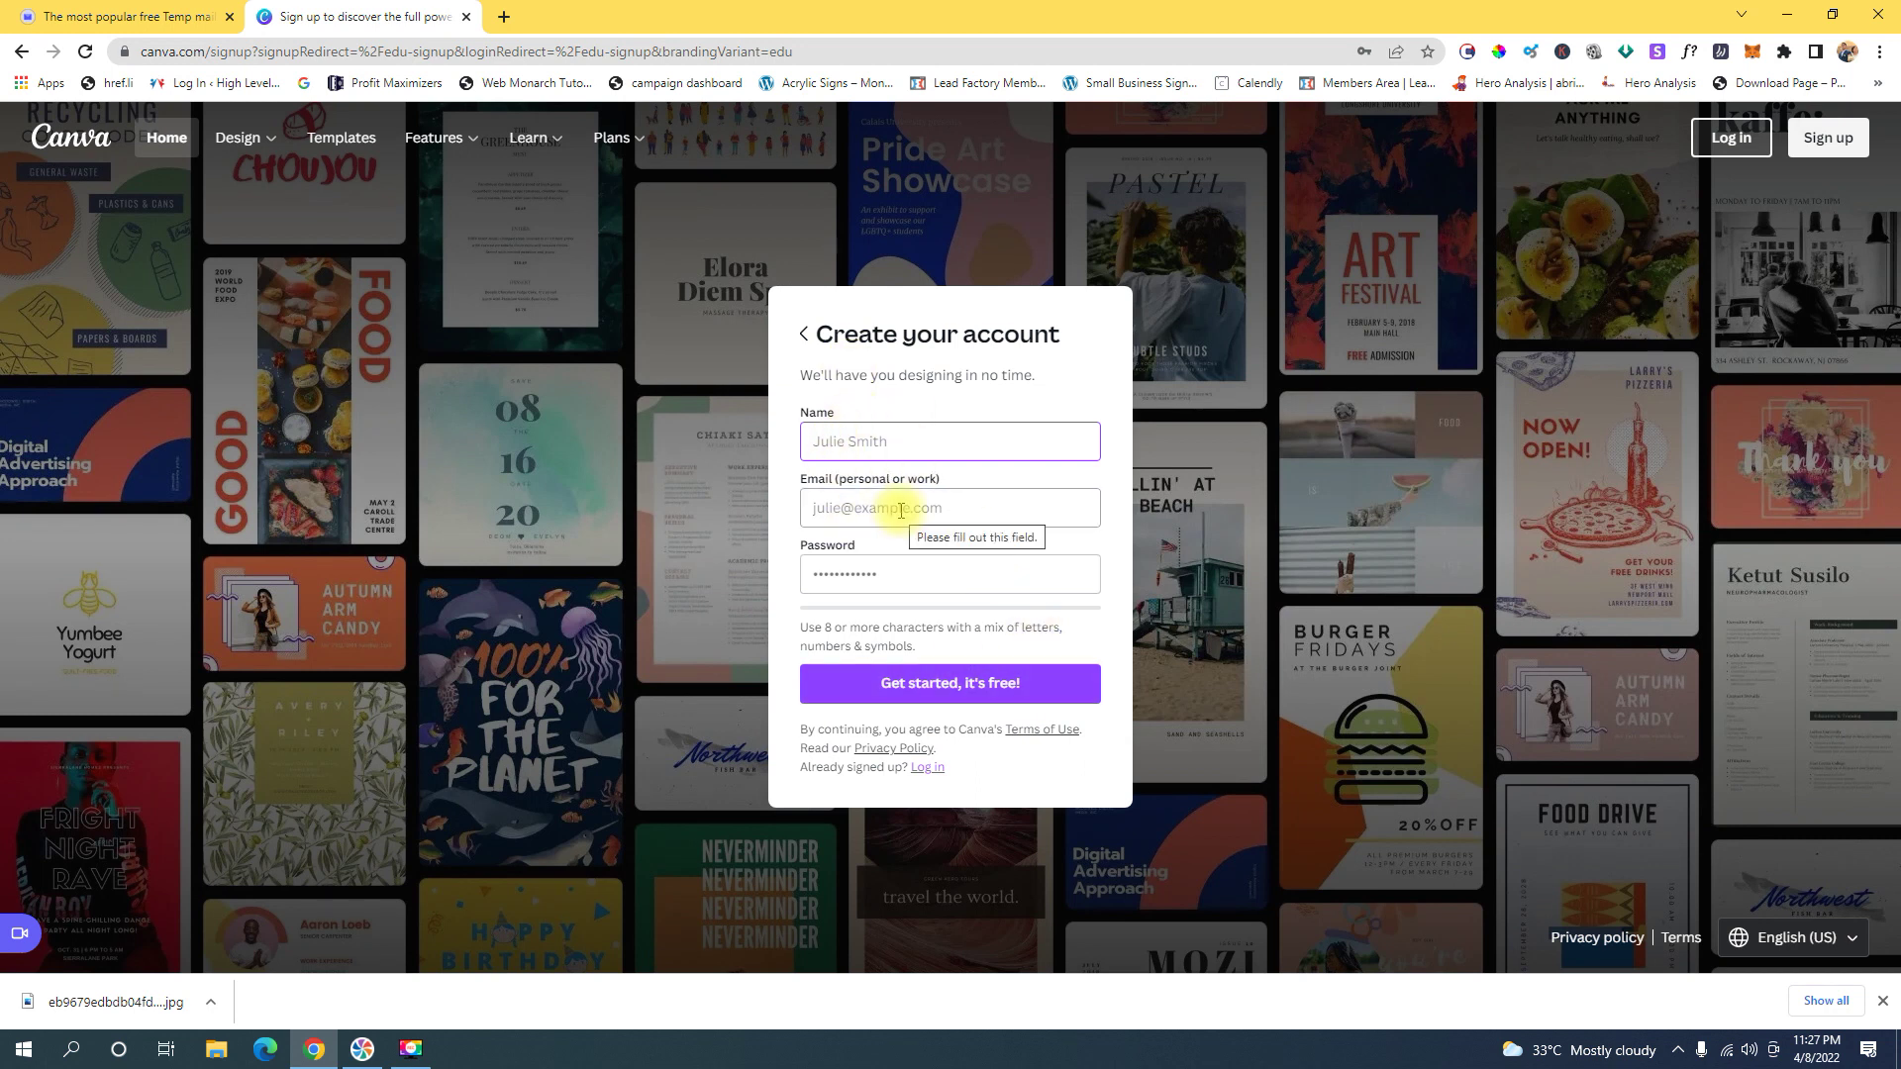
# Copy the temporary email address from the 10 Minutes Email tab once more.
pyautogui.click(129, 17)
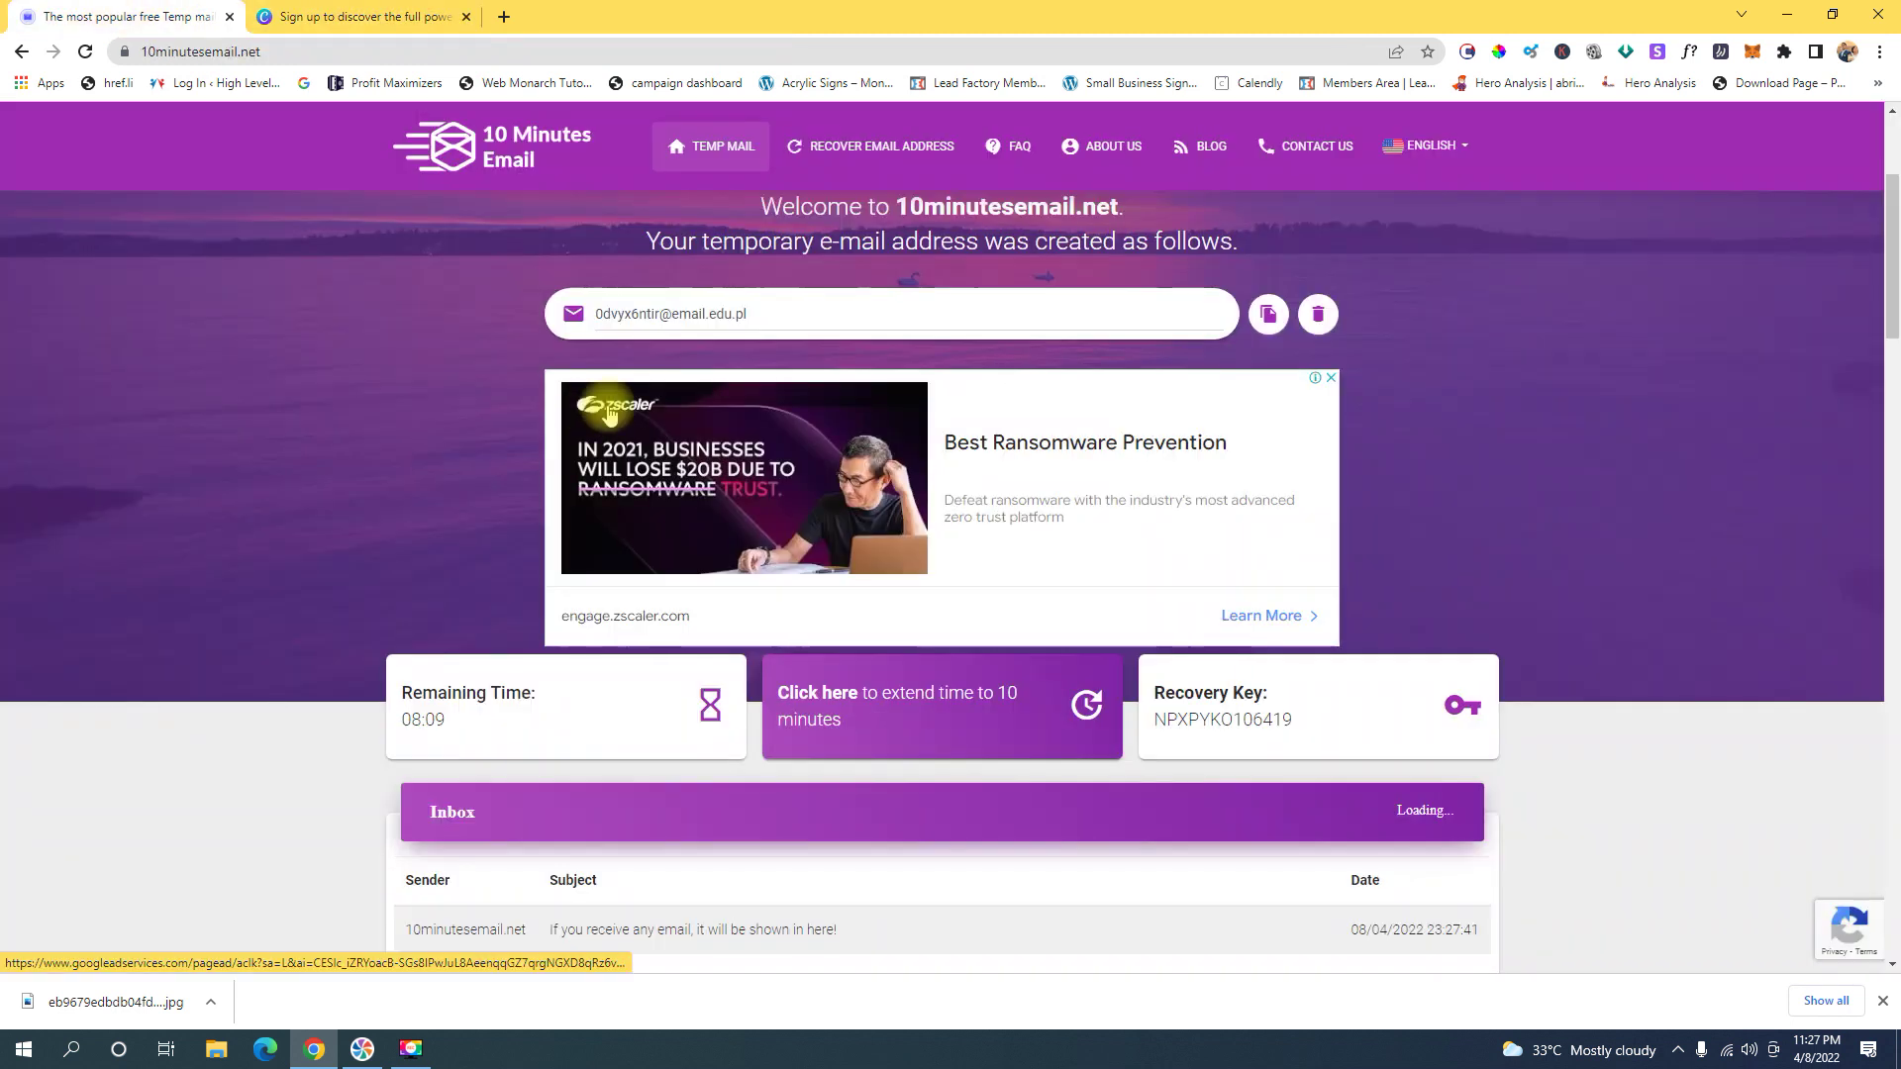
pyautogui.click(843, 315)
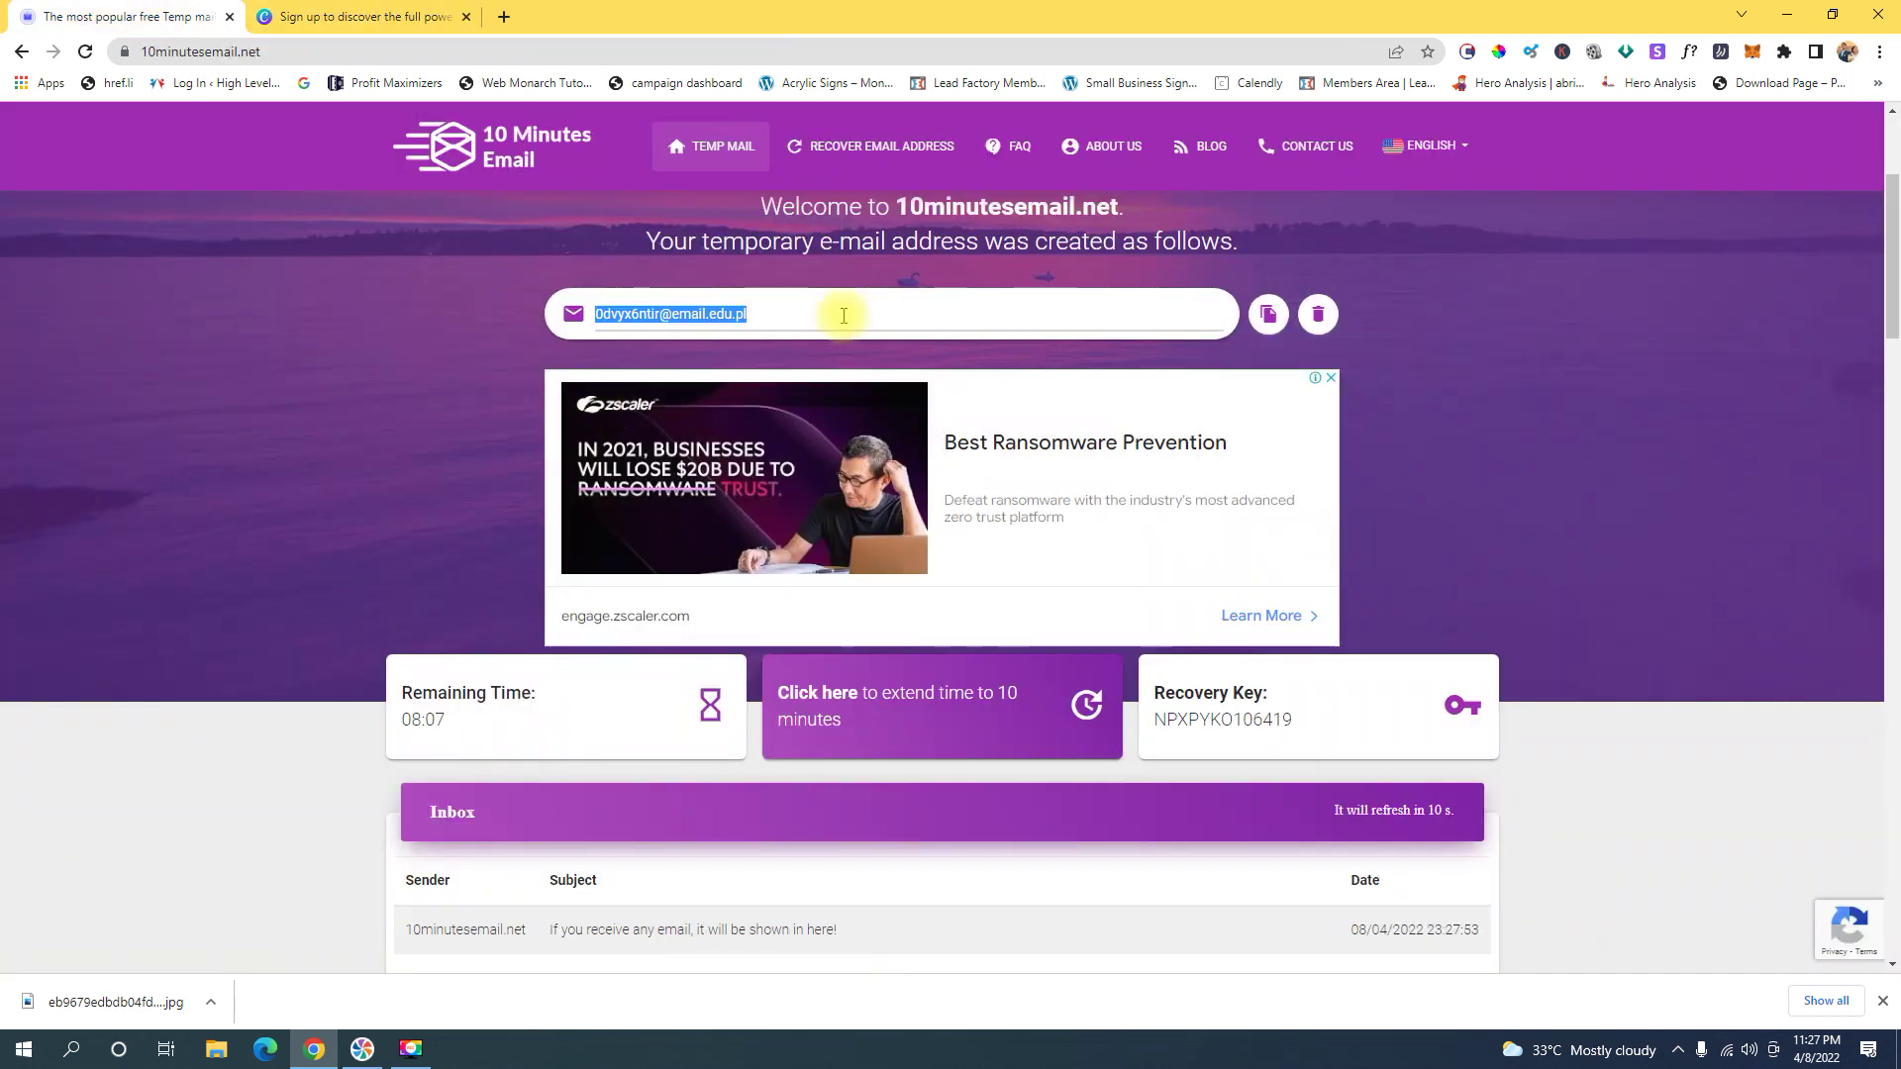
pyautogui.rightClick(715, 311)
pyautogui.click(733, 326)
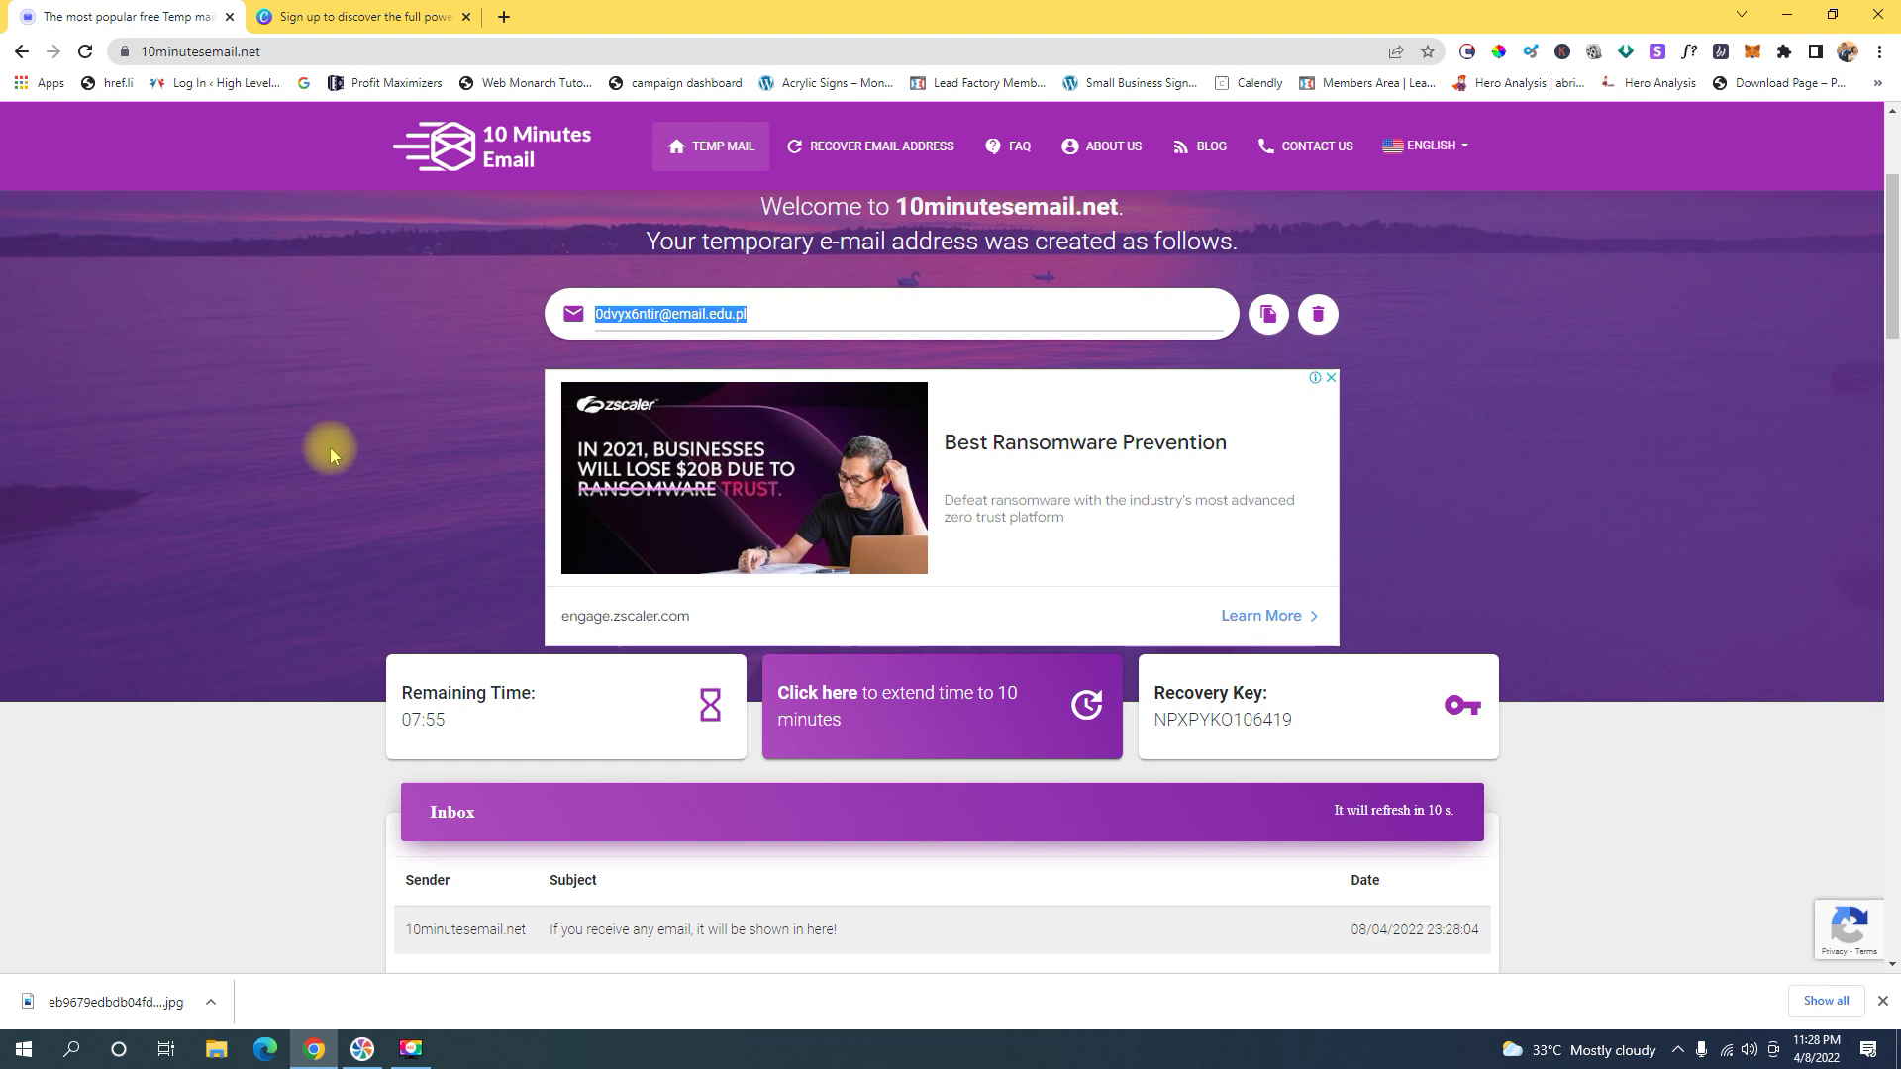
# Fill Name with the saved autofill suggestion and paste the temporary address into Email.
pyautogui.click(366, 29)
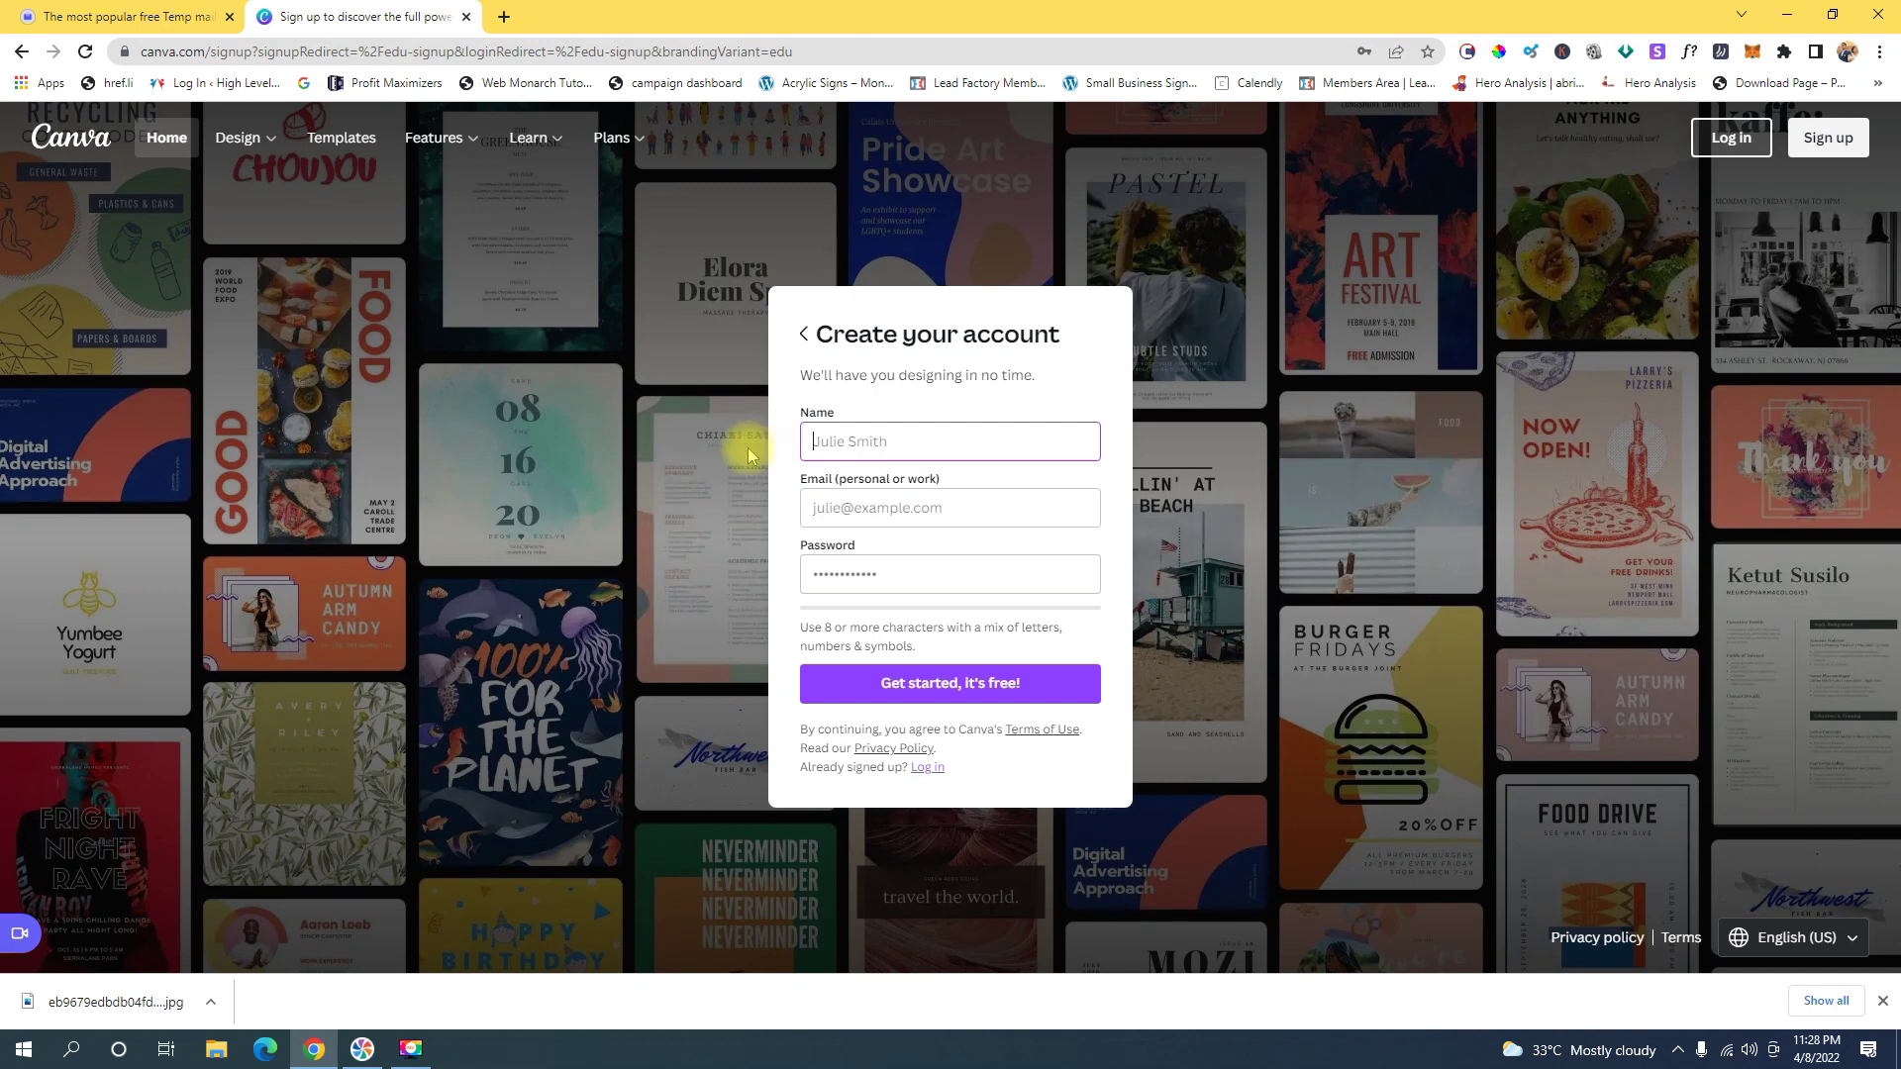
pyautogui.click(847, 450)
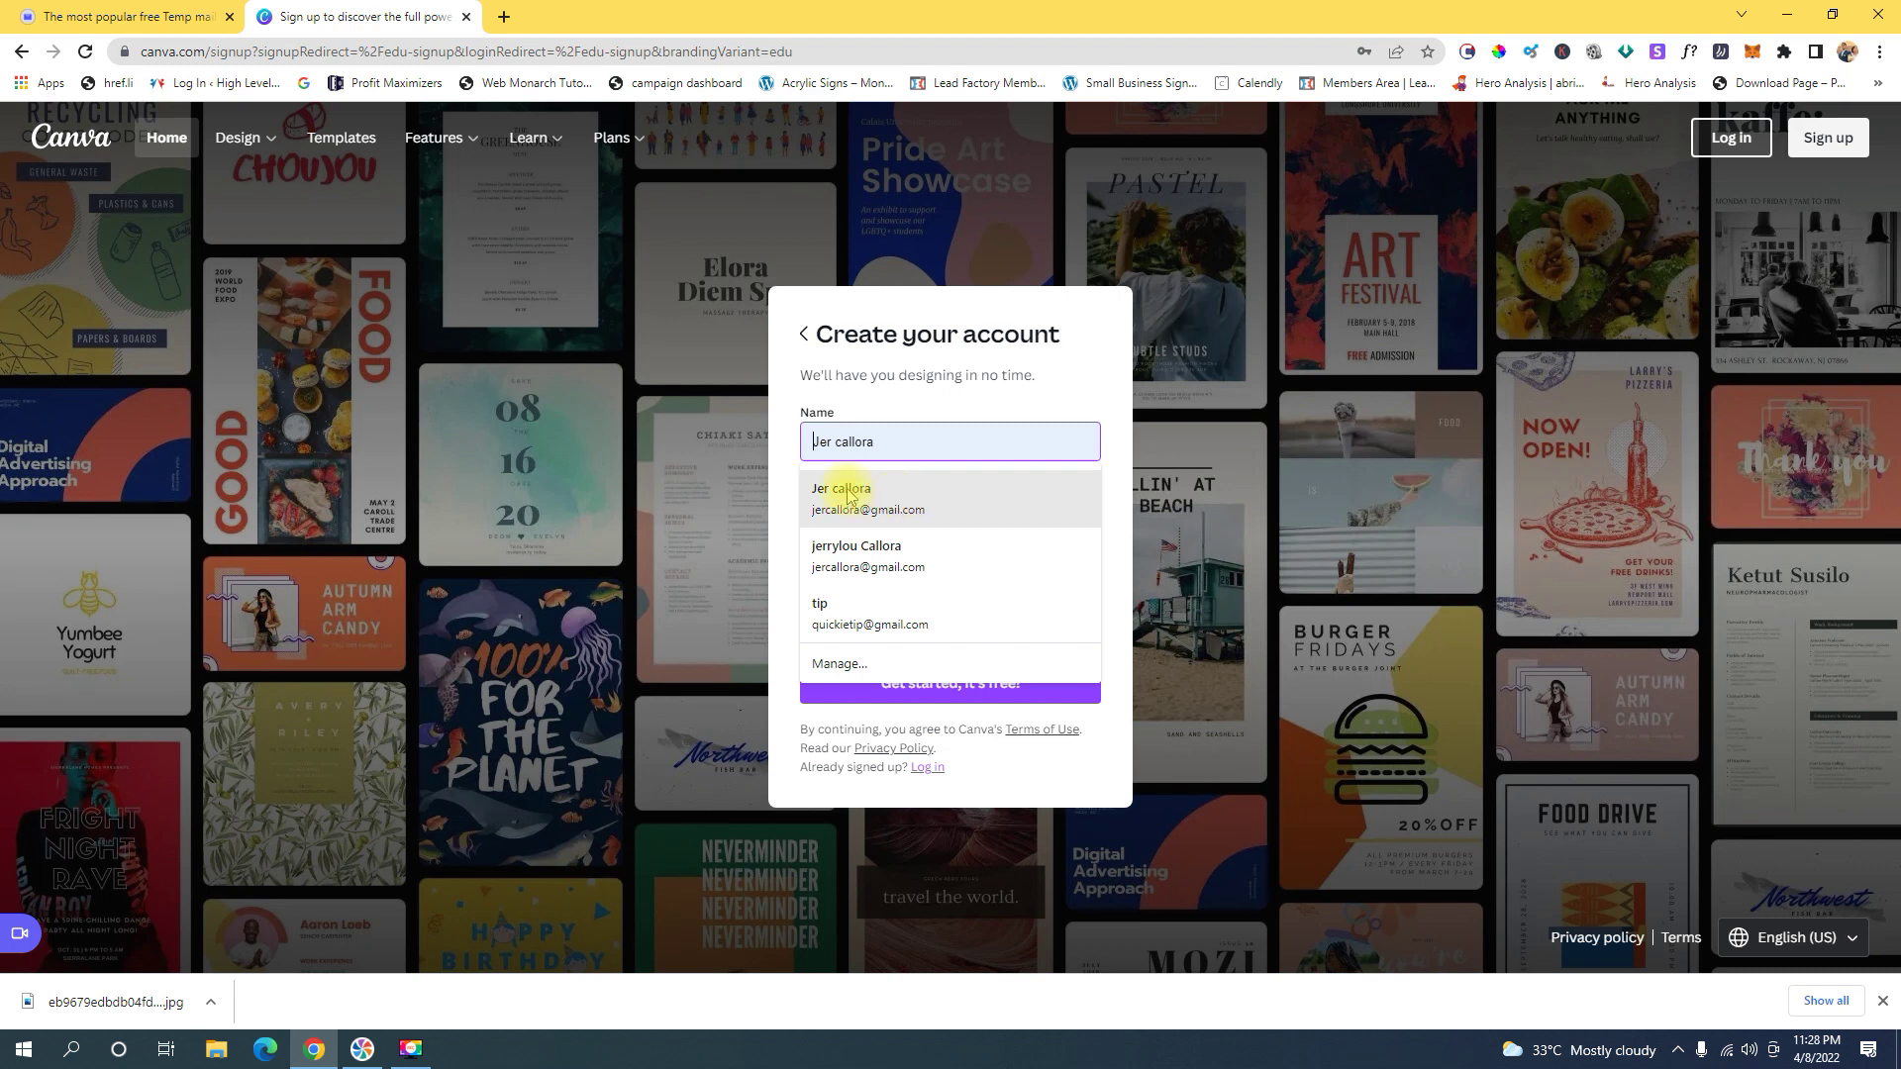
pyautogui.click(897, 501)
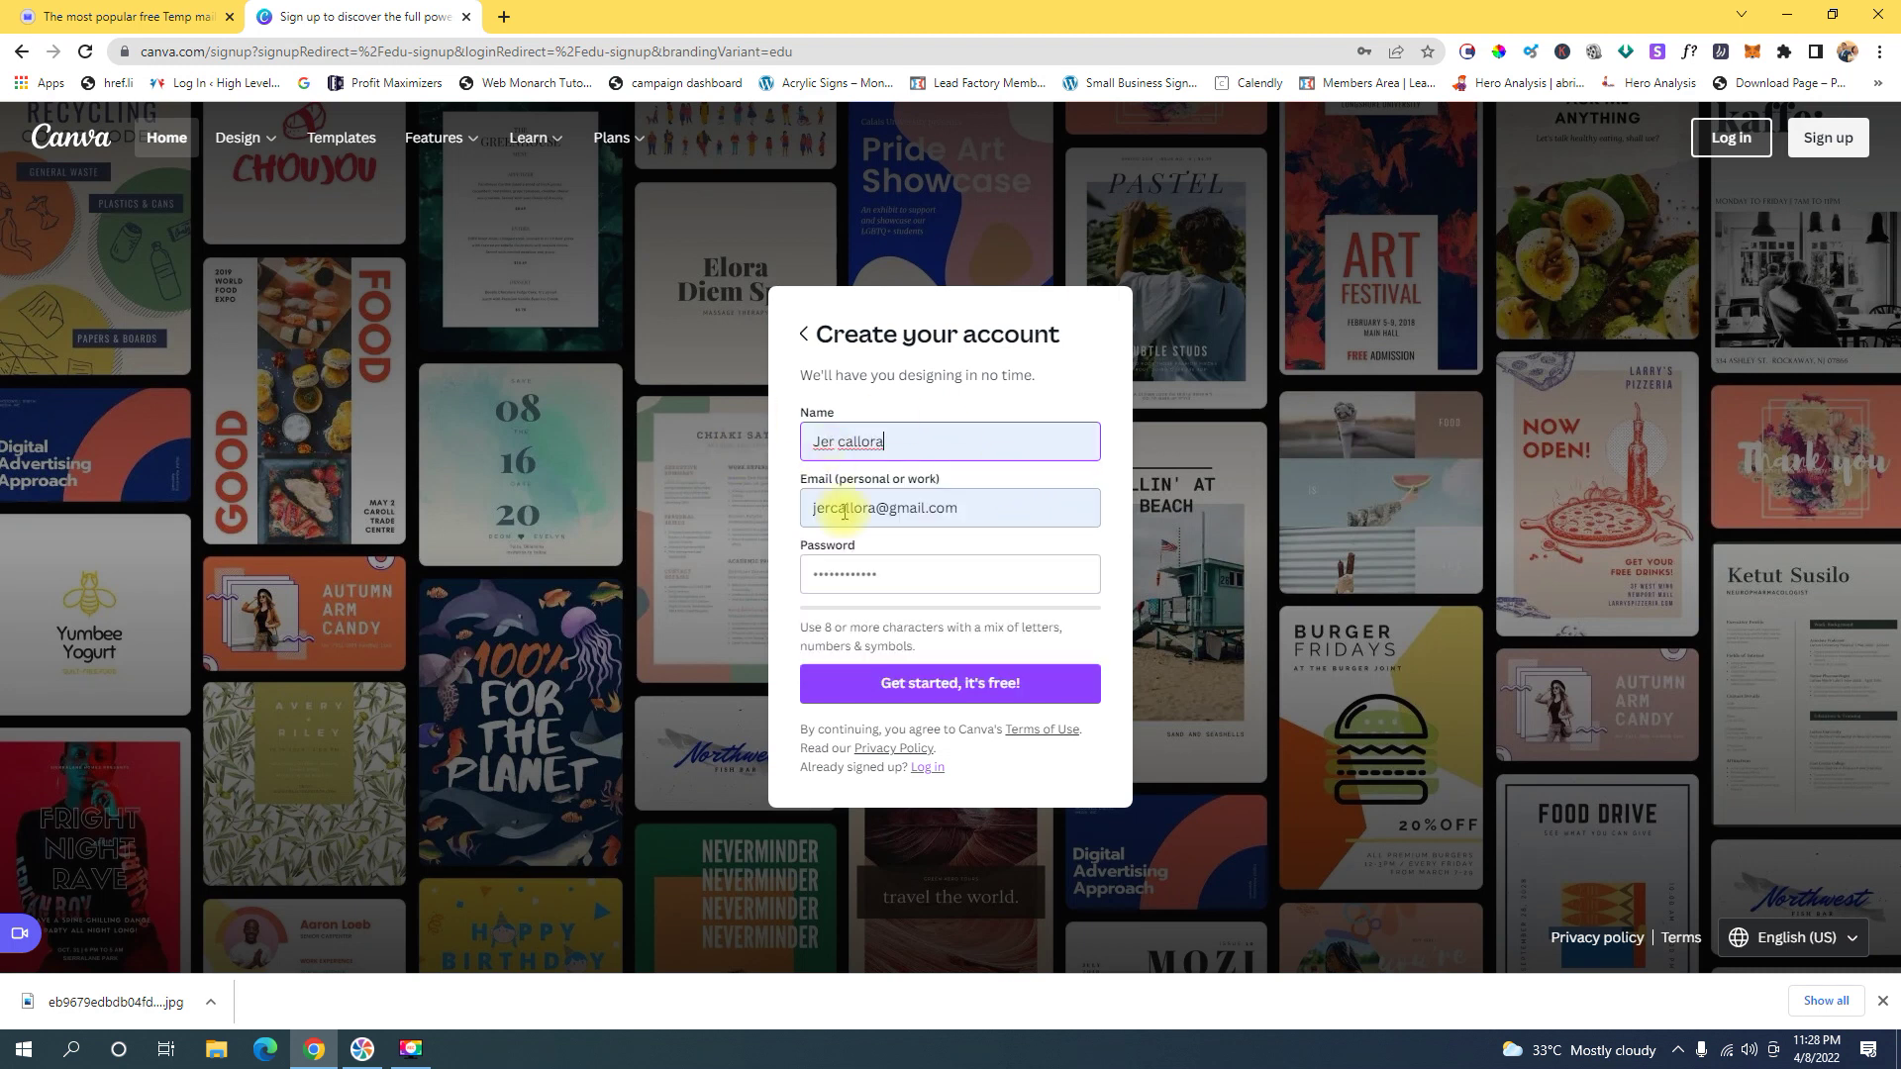
pyautogui.tripleClick(867, 508)
pyautogui.rightClick(871, 510)
pyautogui.click(984, 628)
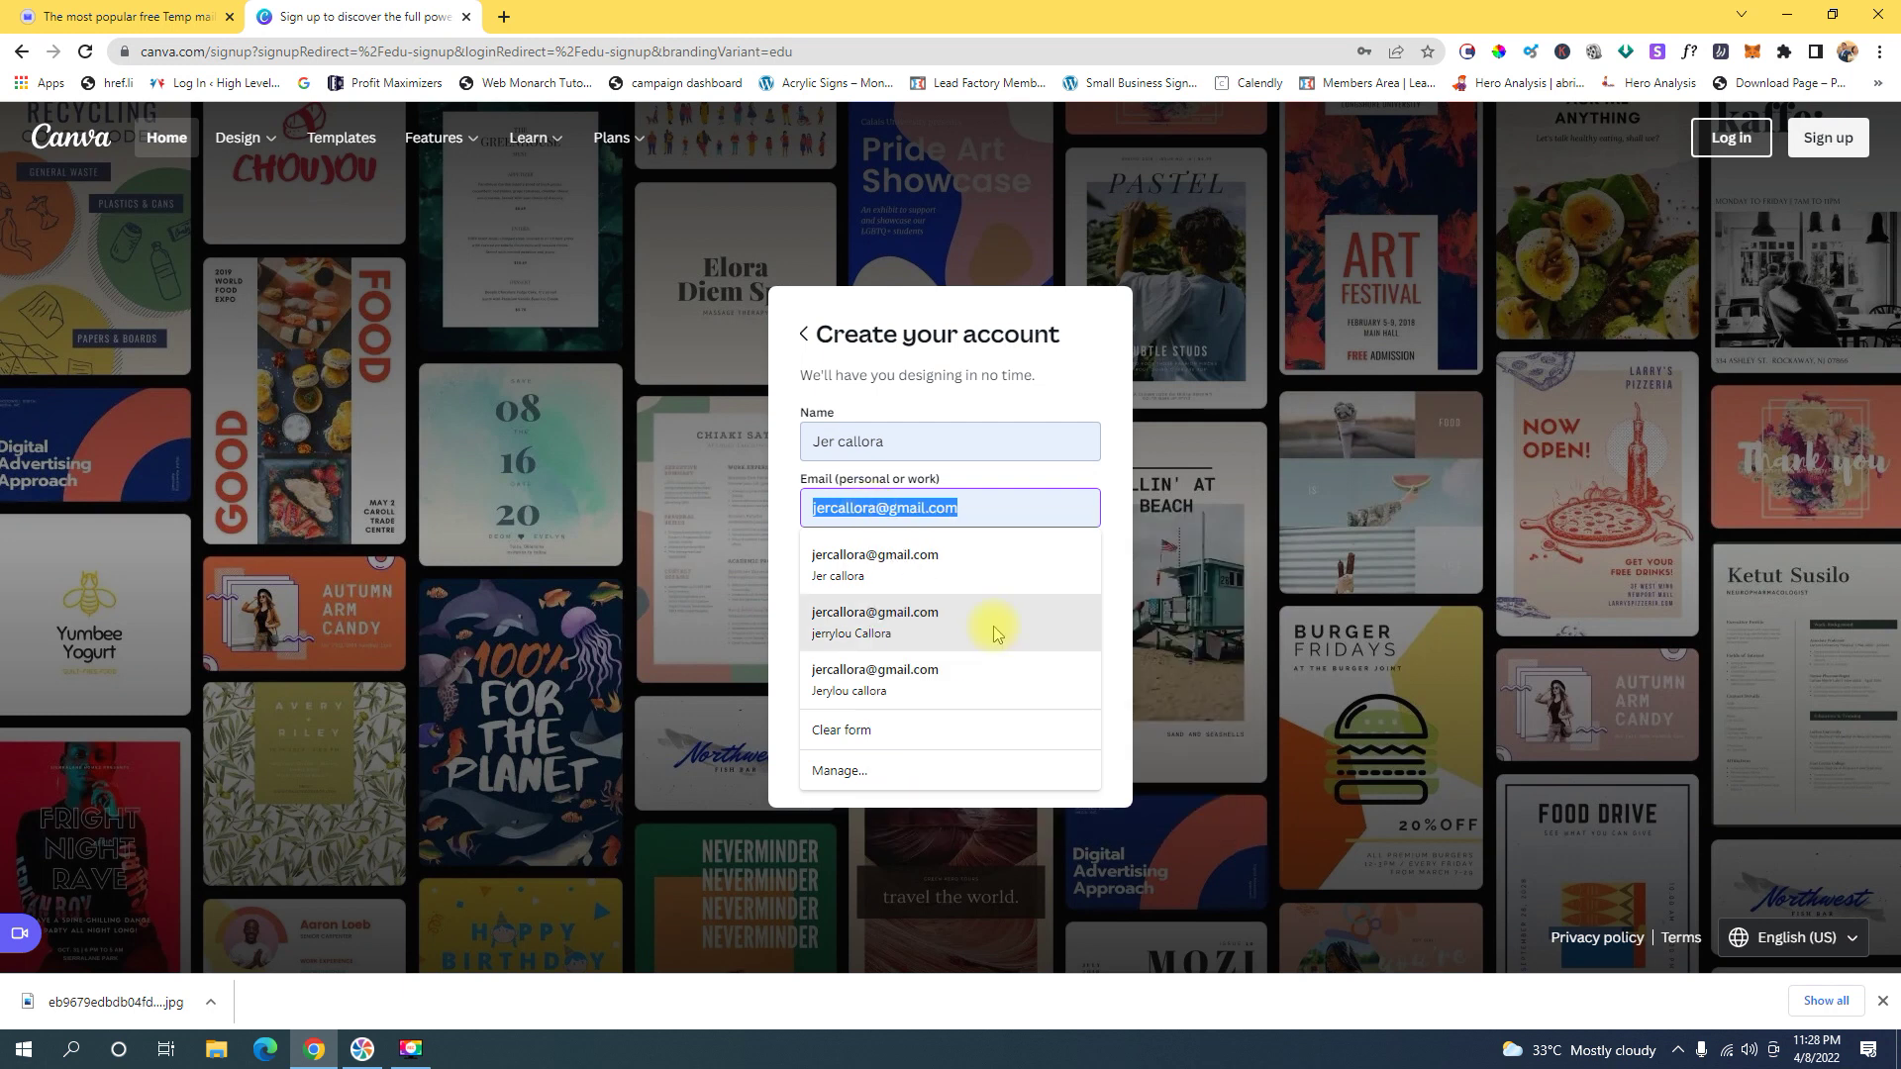
pyautogui.click(985, 510)
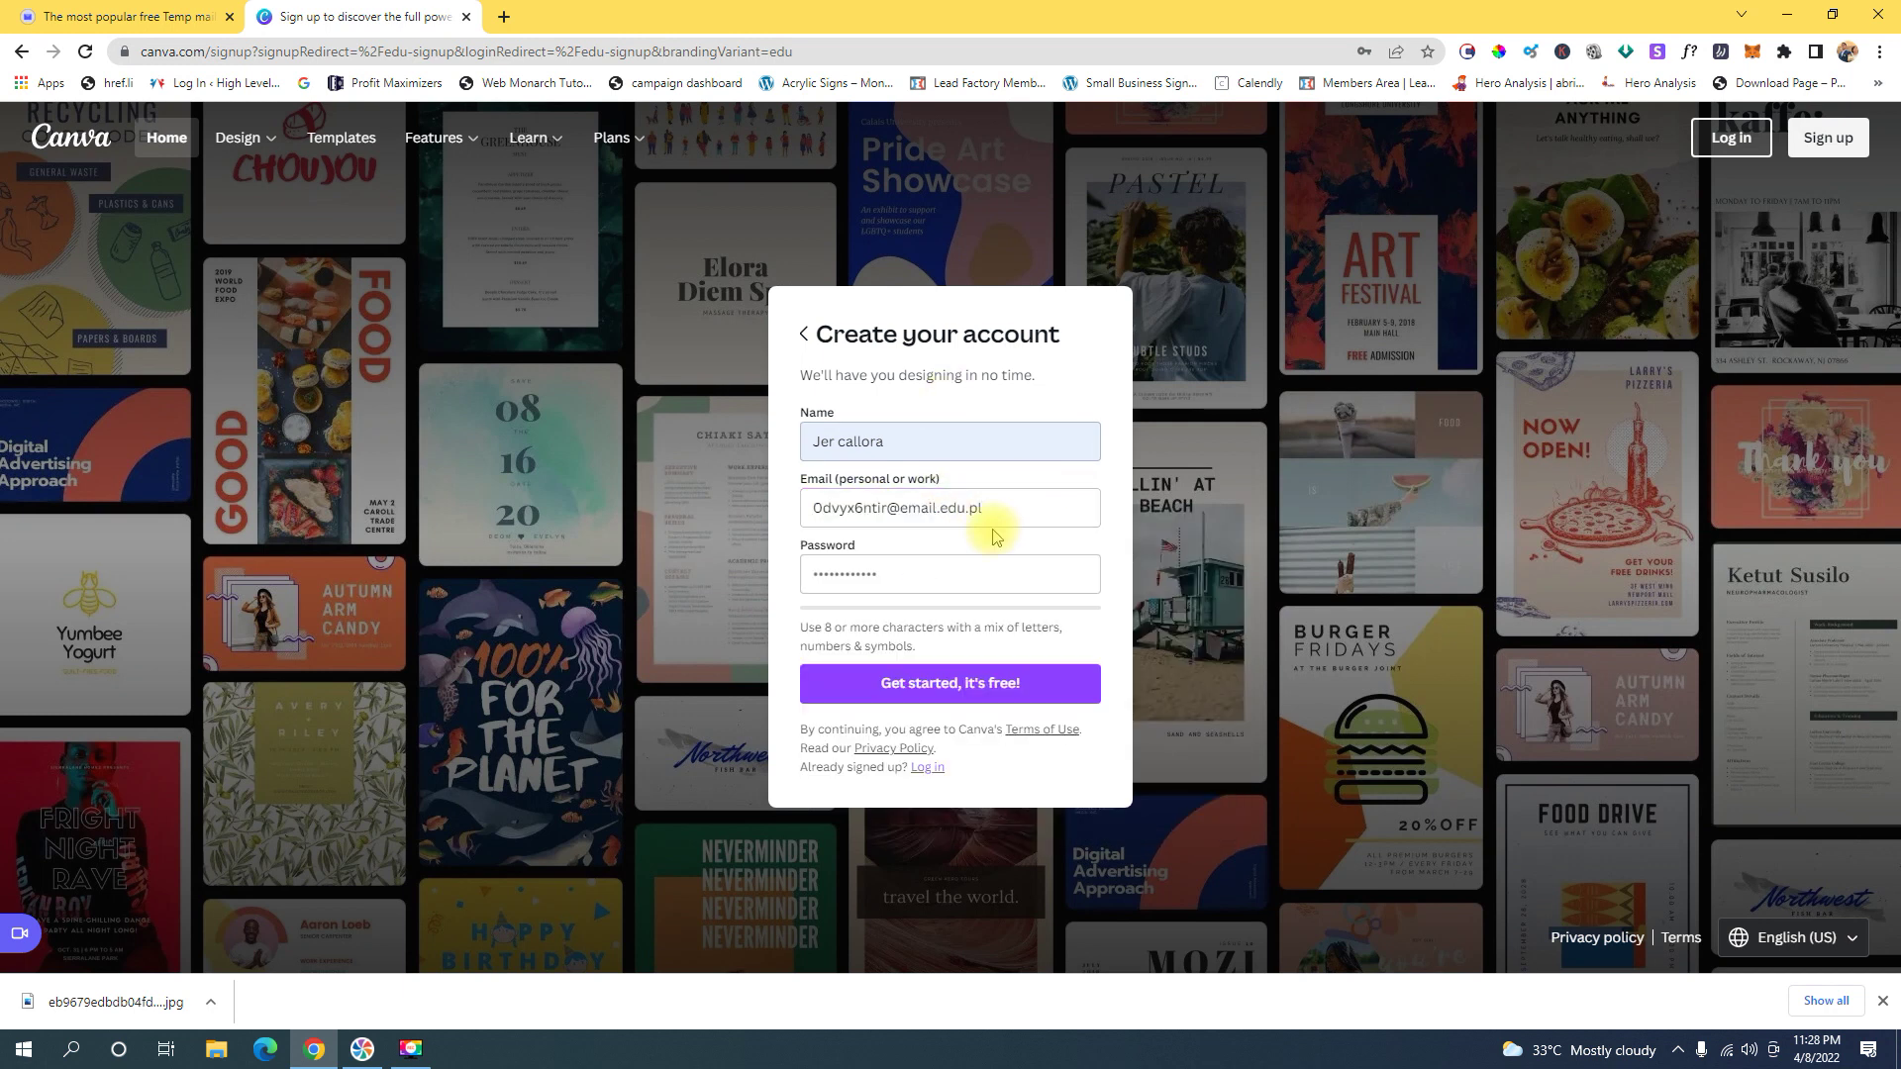
# Use a suggested strong password and submit with 'Get started, it's free!'.
pyautogui.click(934, 585)
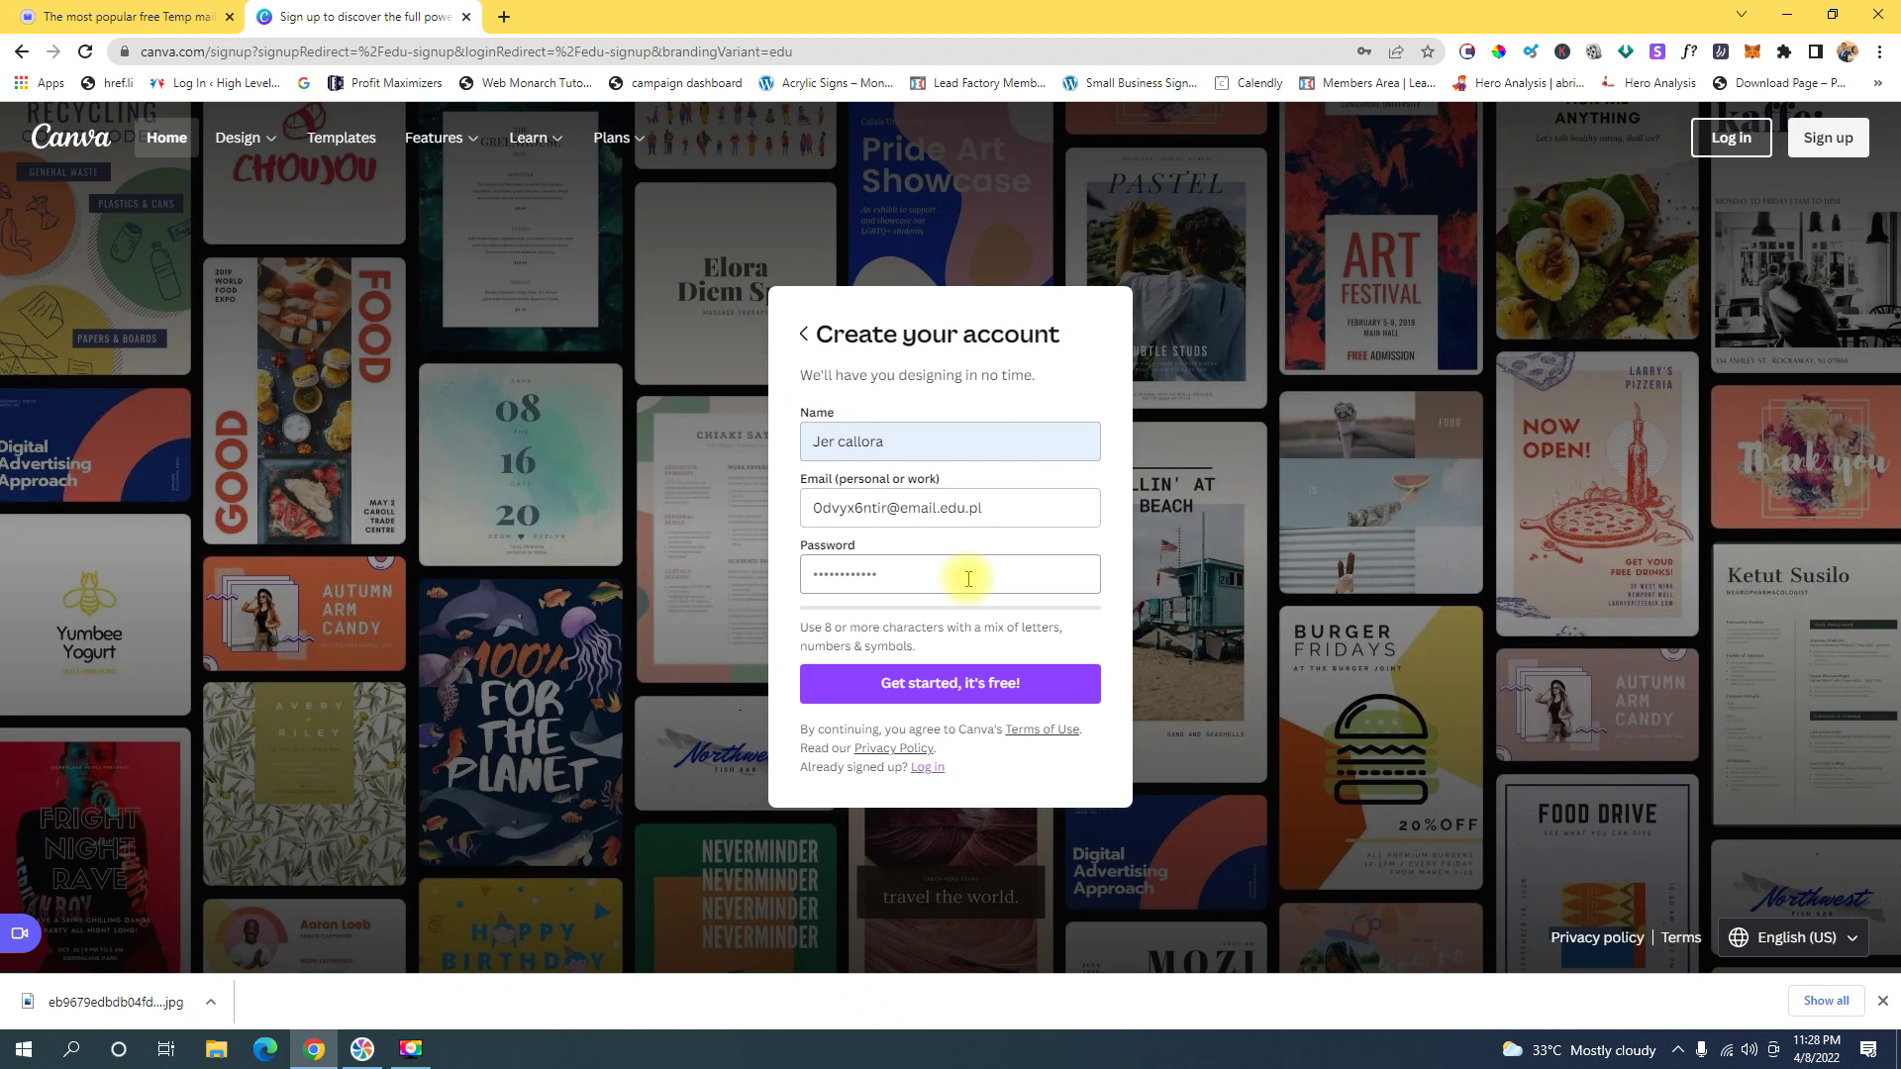
pyautogui.click(925, 630)
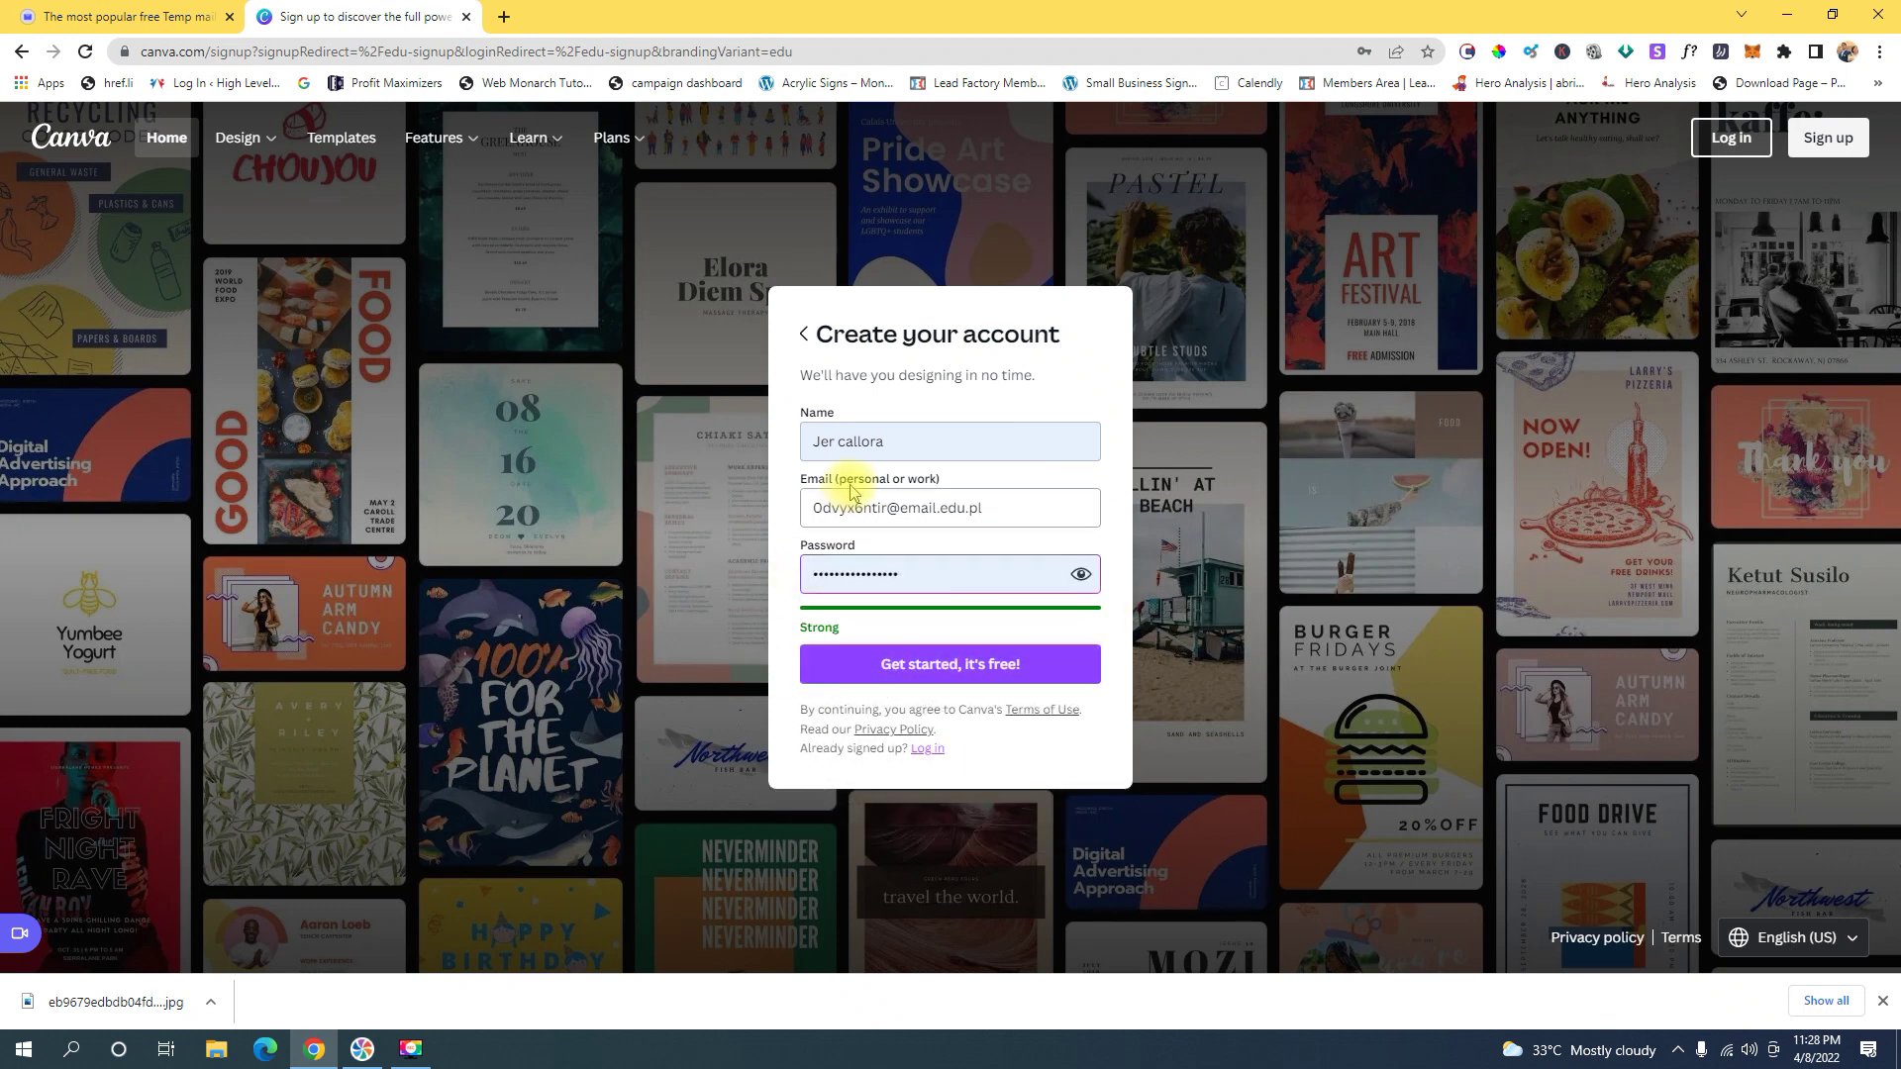
pyautogui.click(920, 680)
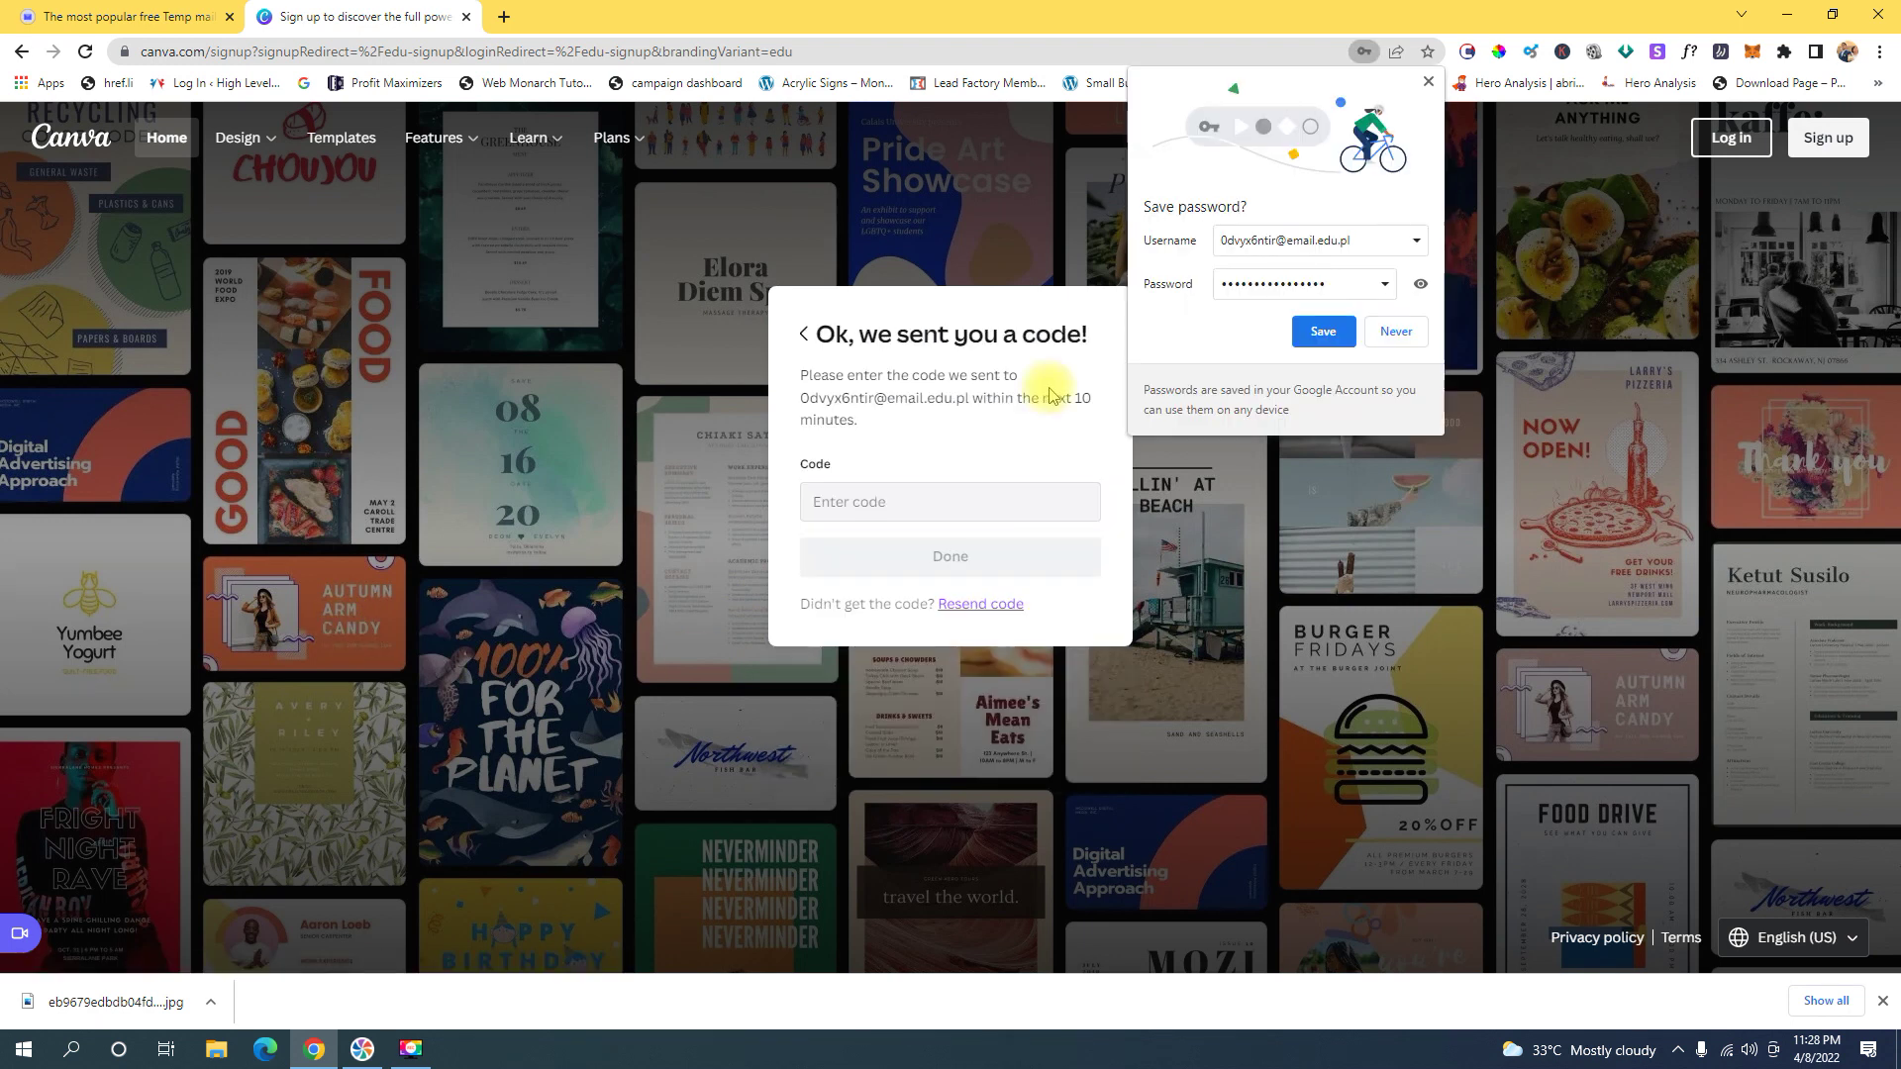
# Save the new Canva account password in Chrome's Save password prompt.
pyautogui.click(993, 498)
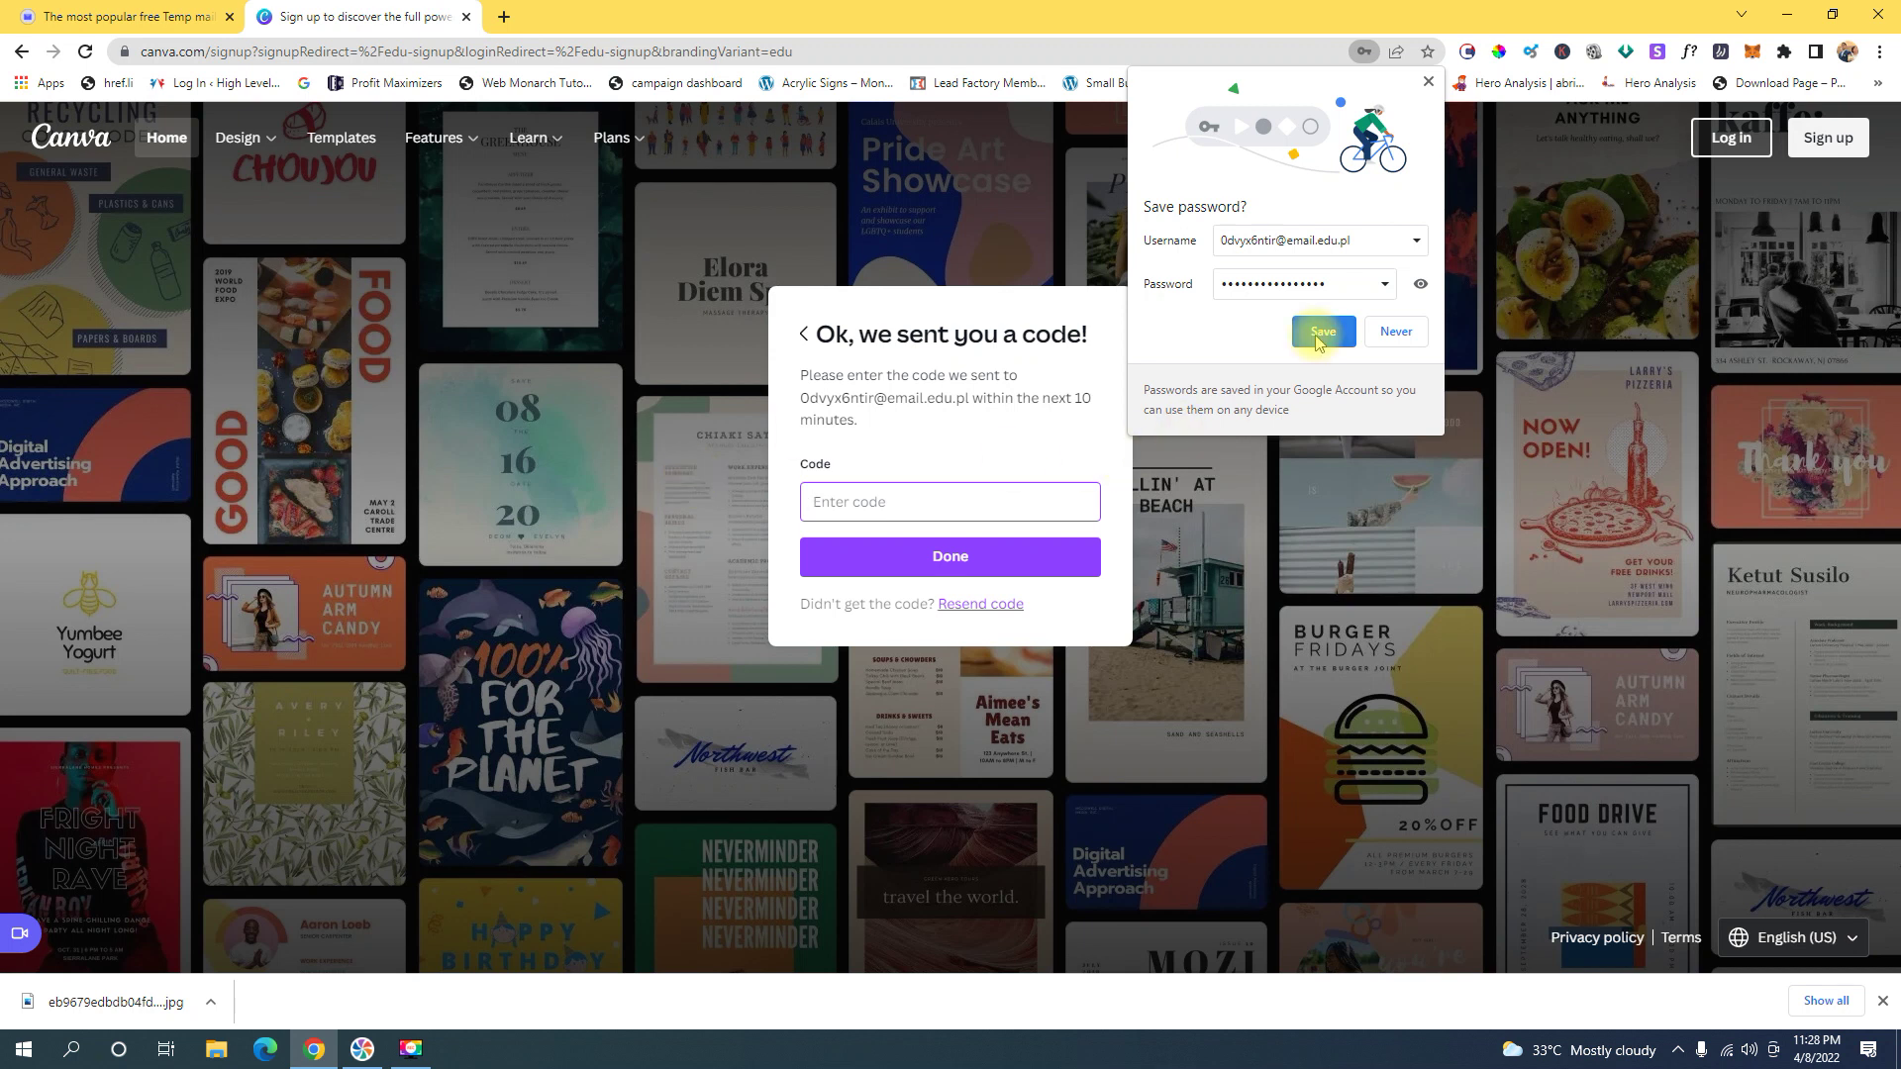
pyautogui.click(1345, 341)
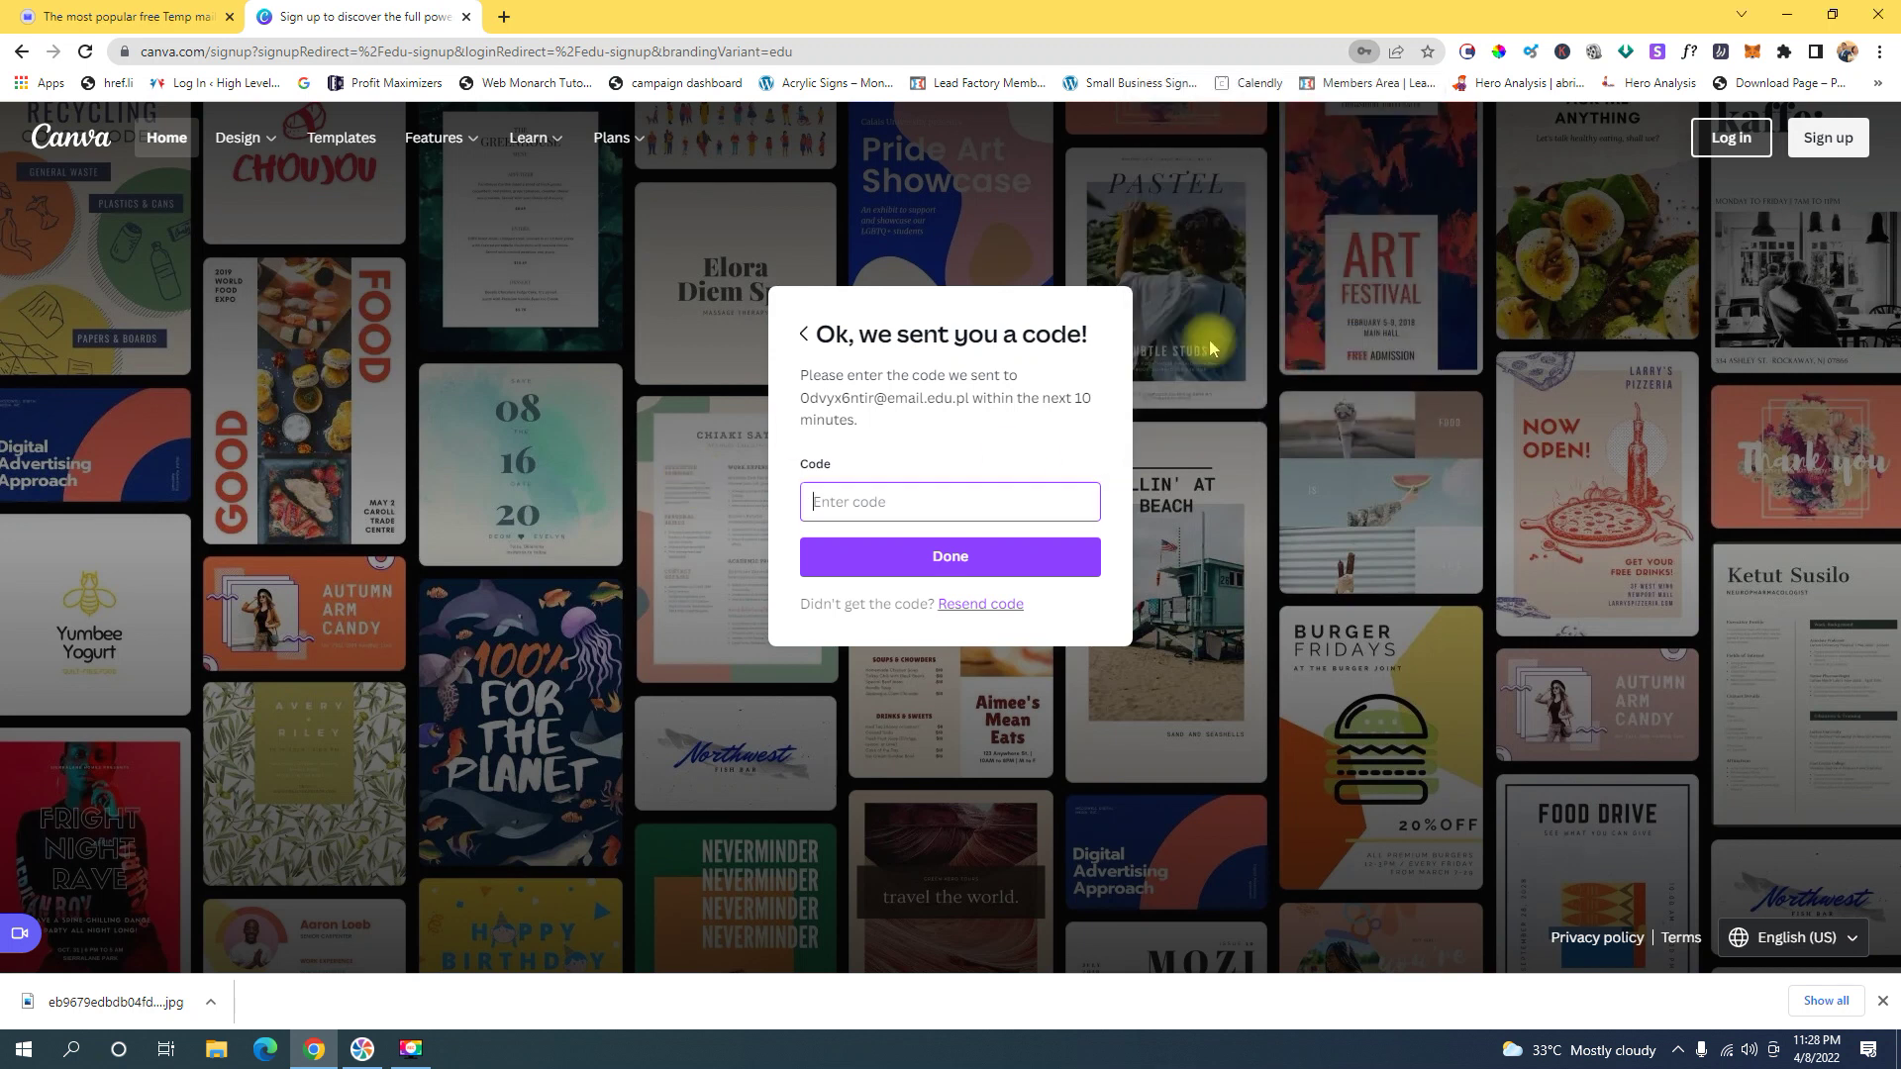
pyautogui.click(157, 19)
pyautogui.scroll(-2, 620, 611)
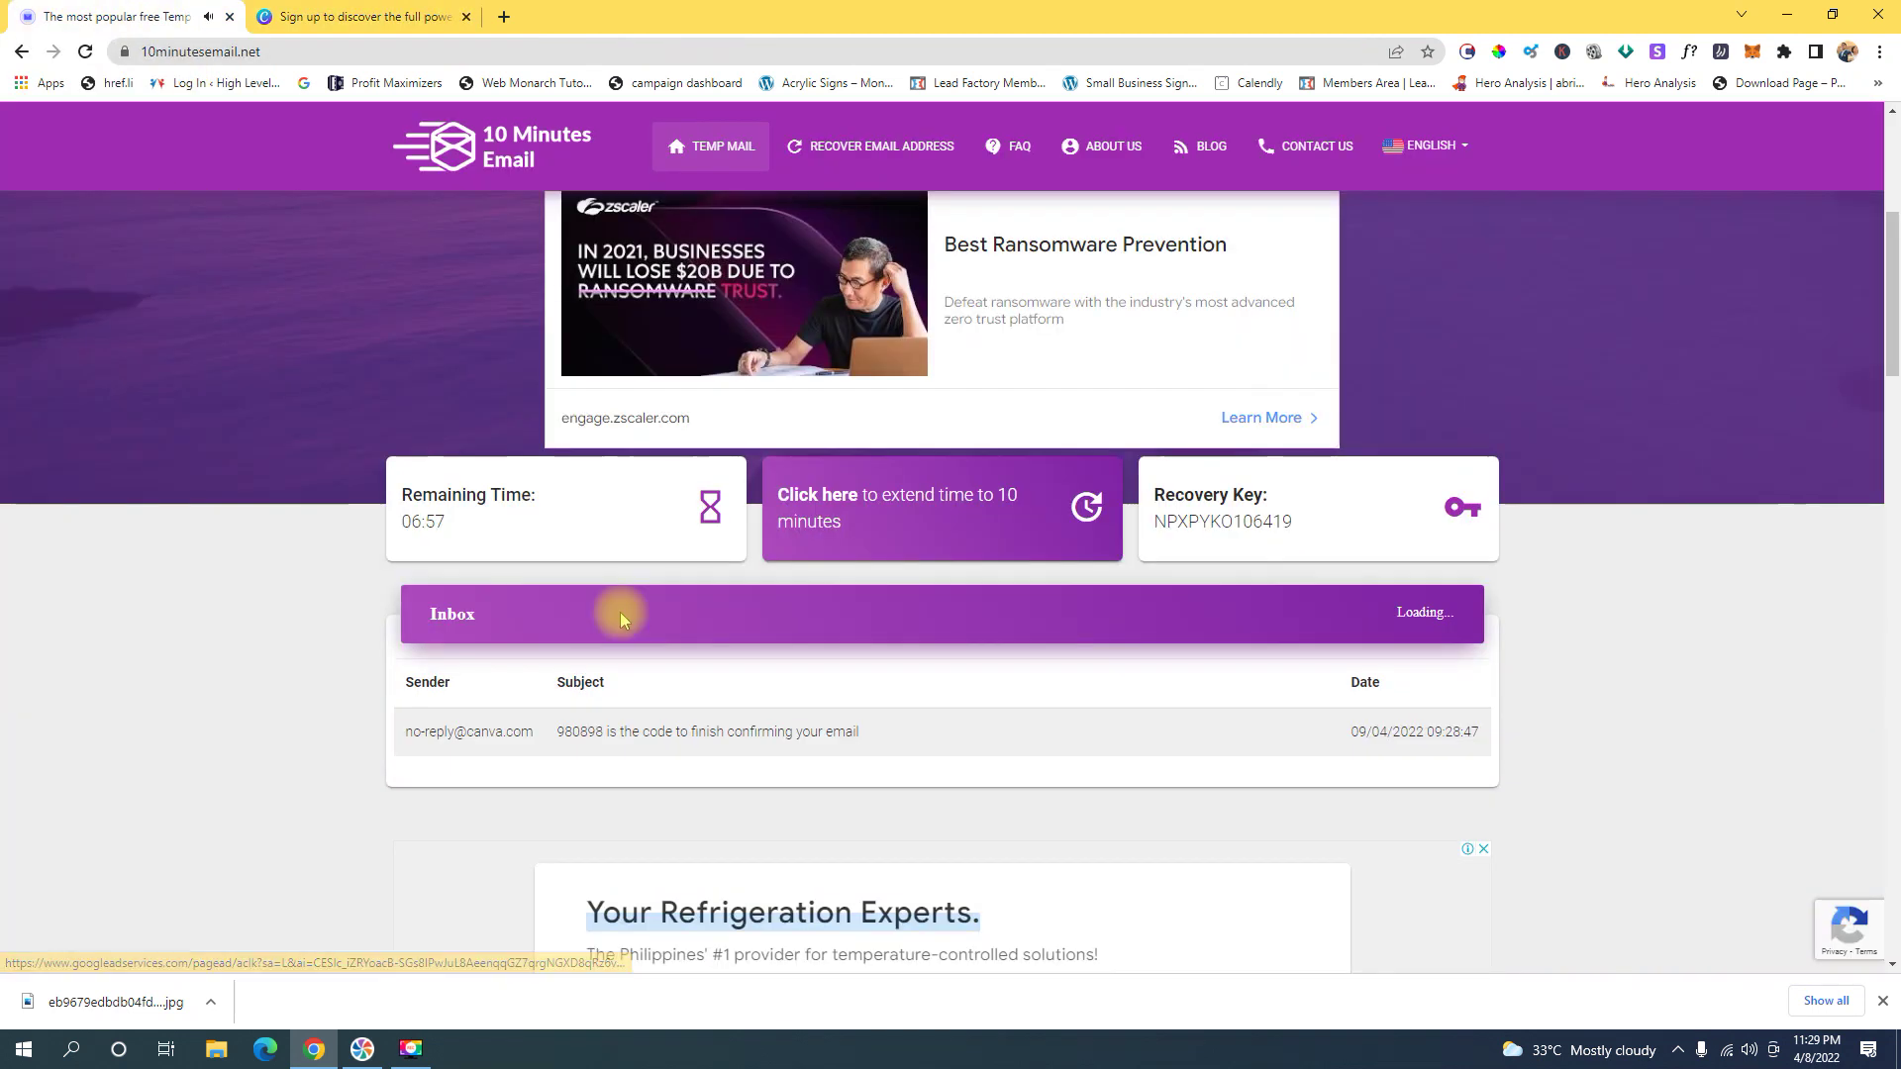
pyautogui.click(655, 749)
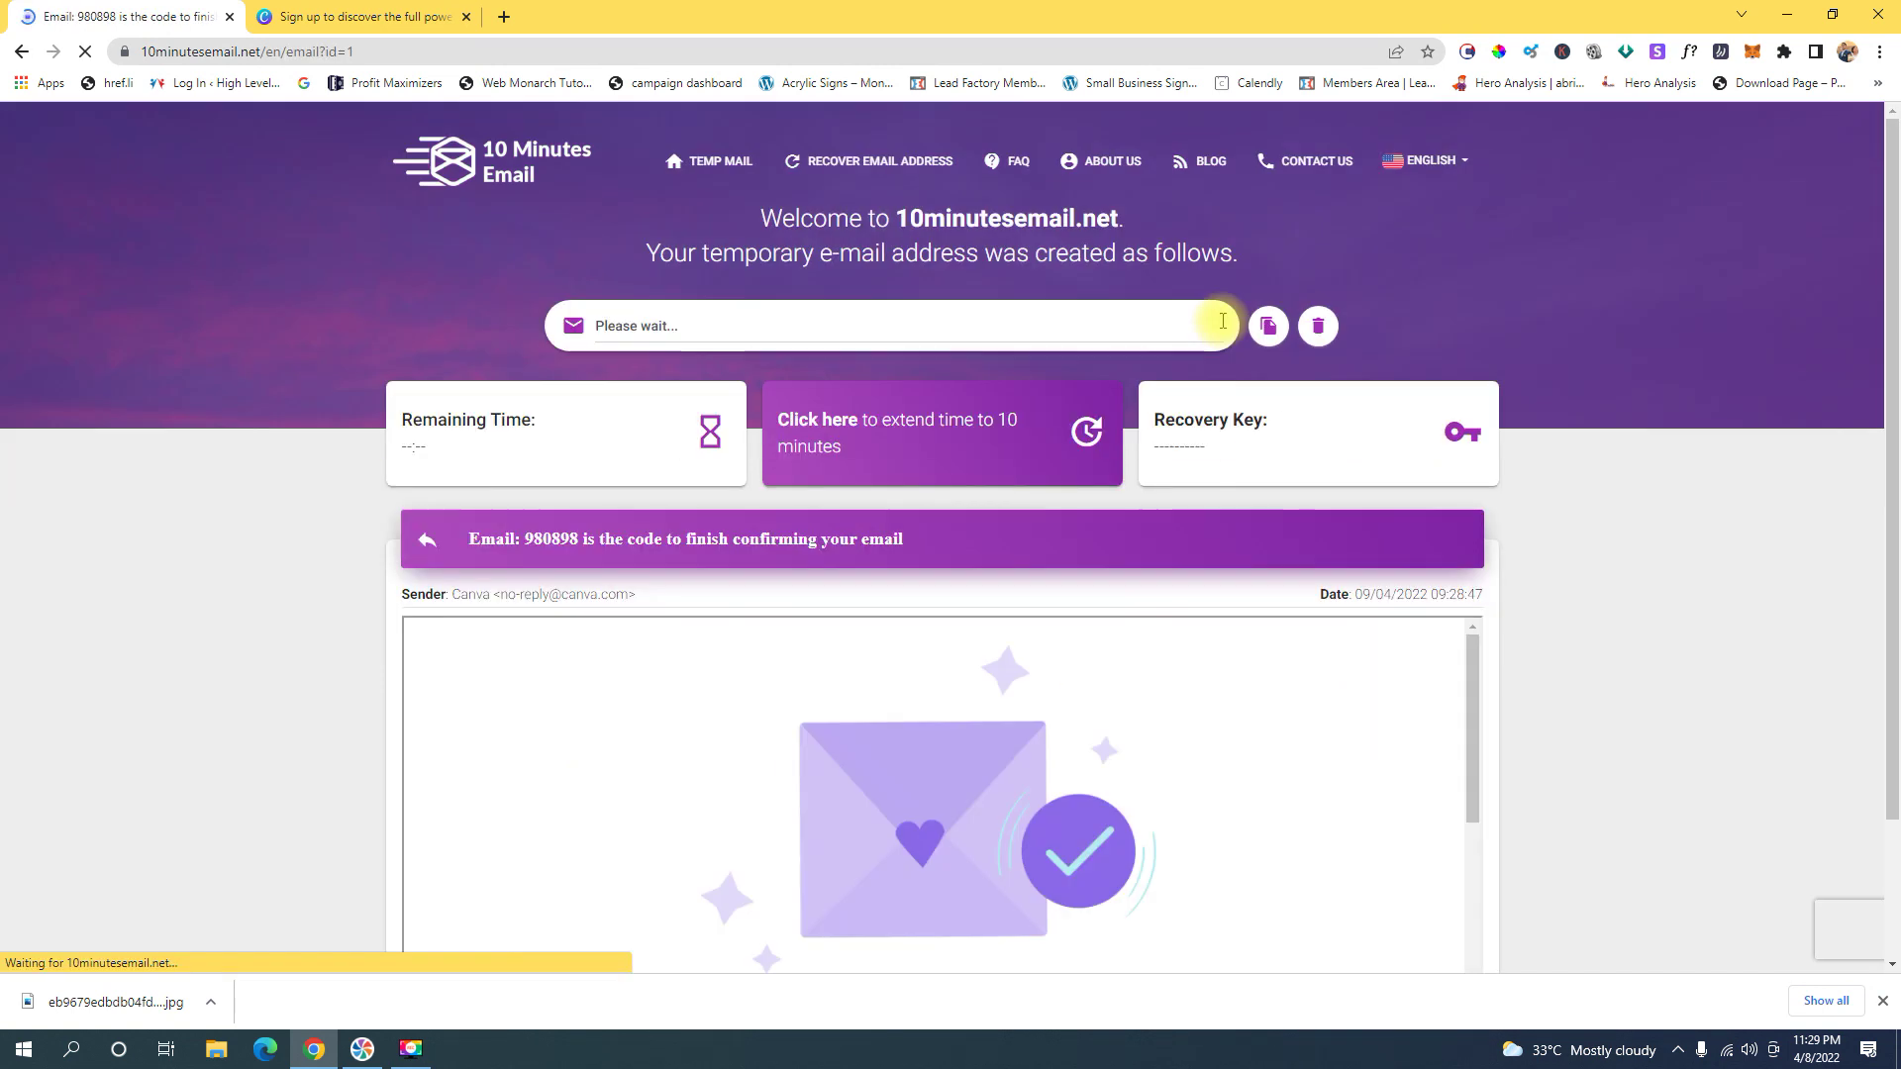
pyautogui.scroll(-4, 1287, 654)
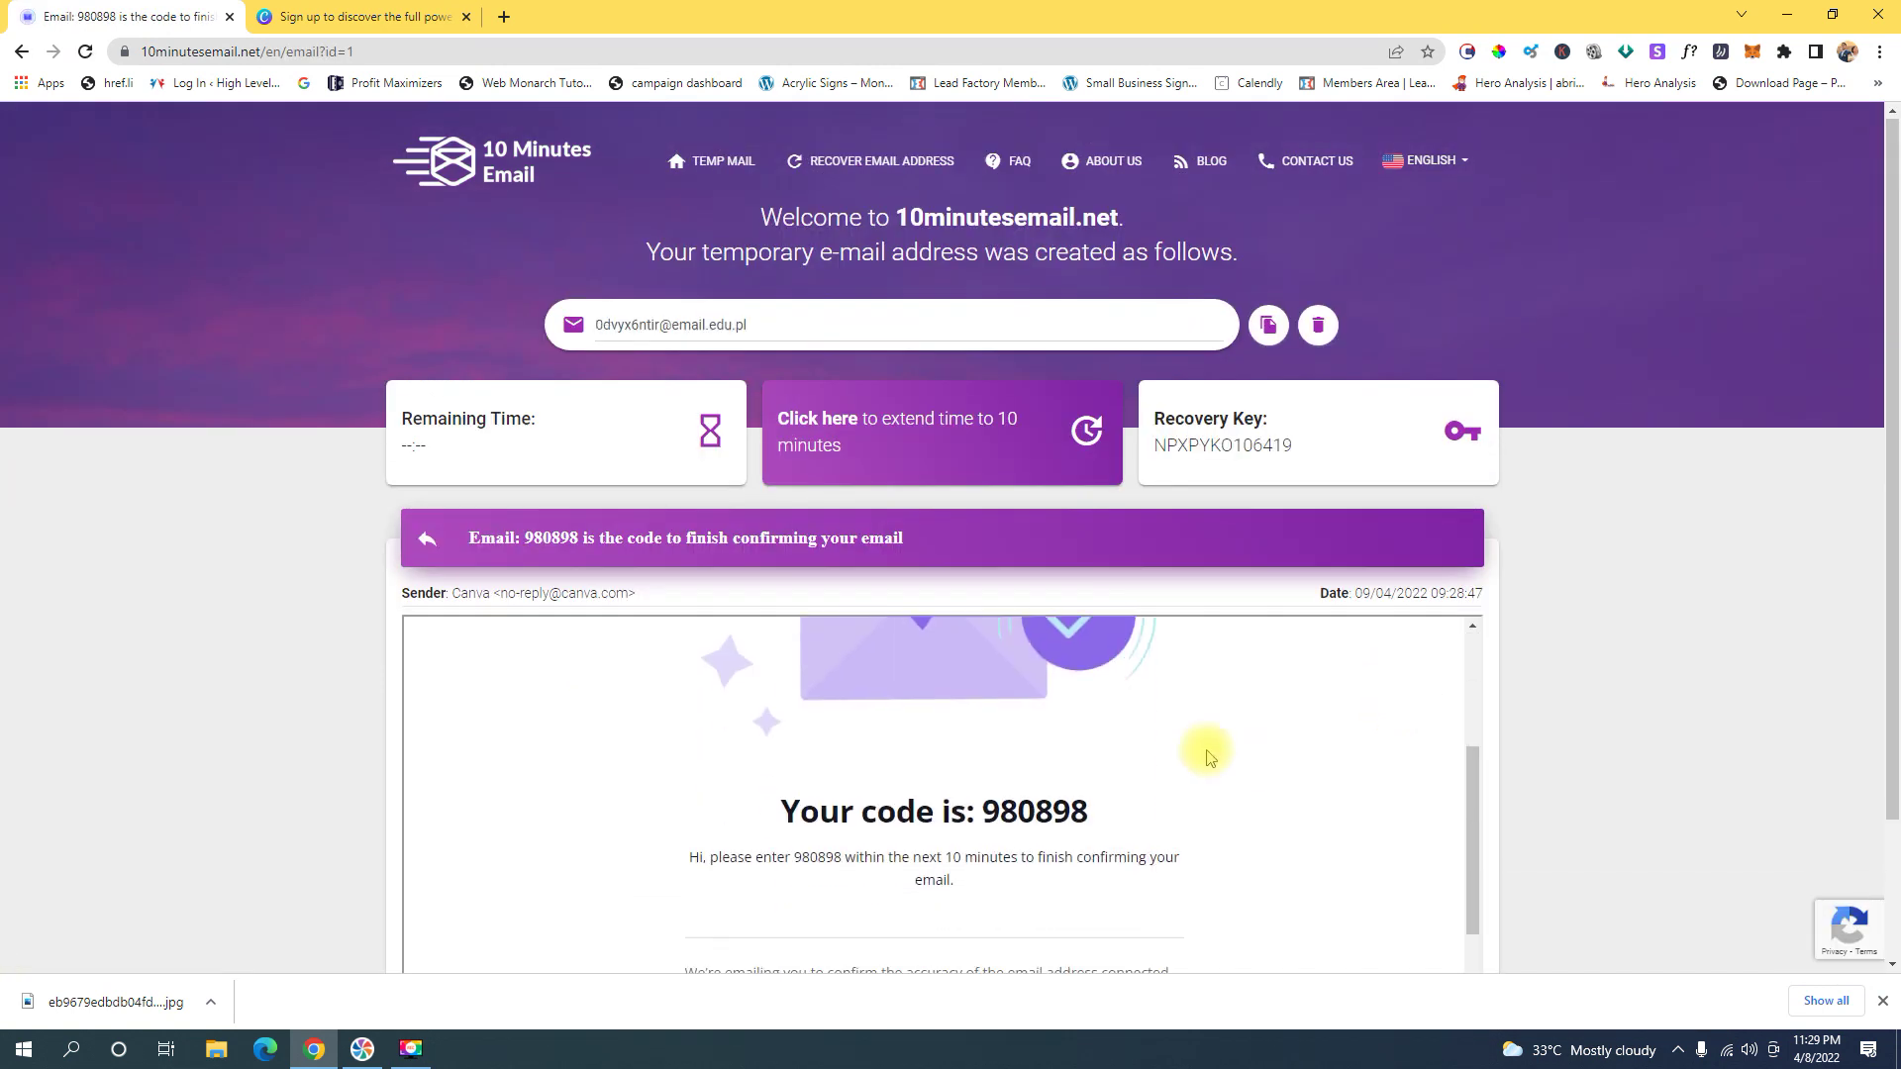
pyautogui.moveTo(978, 794); pyautogui.dragTo(1089, 793)
pyautogui.rightClick(1067, 810)
pyautogui.click(1120, 812)
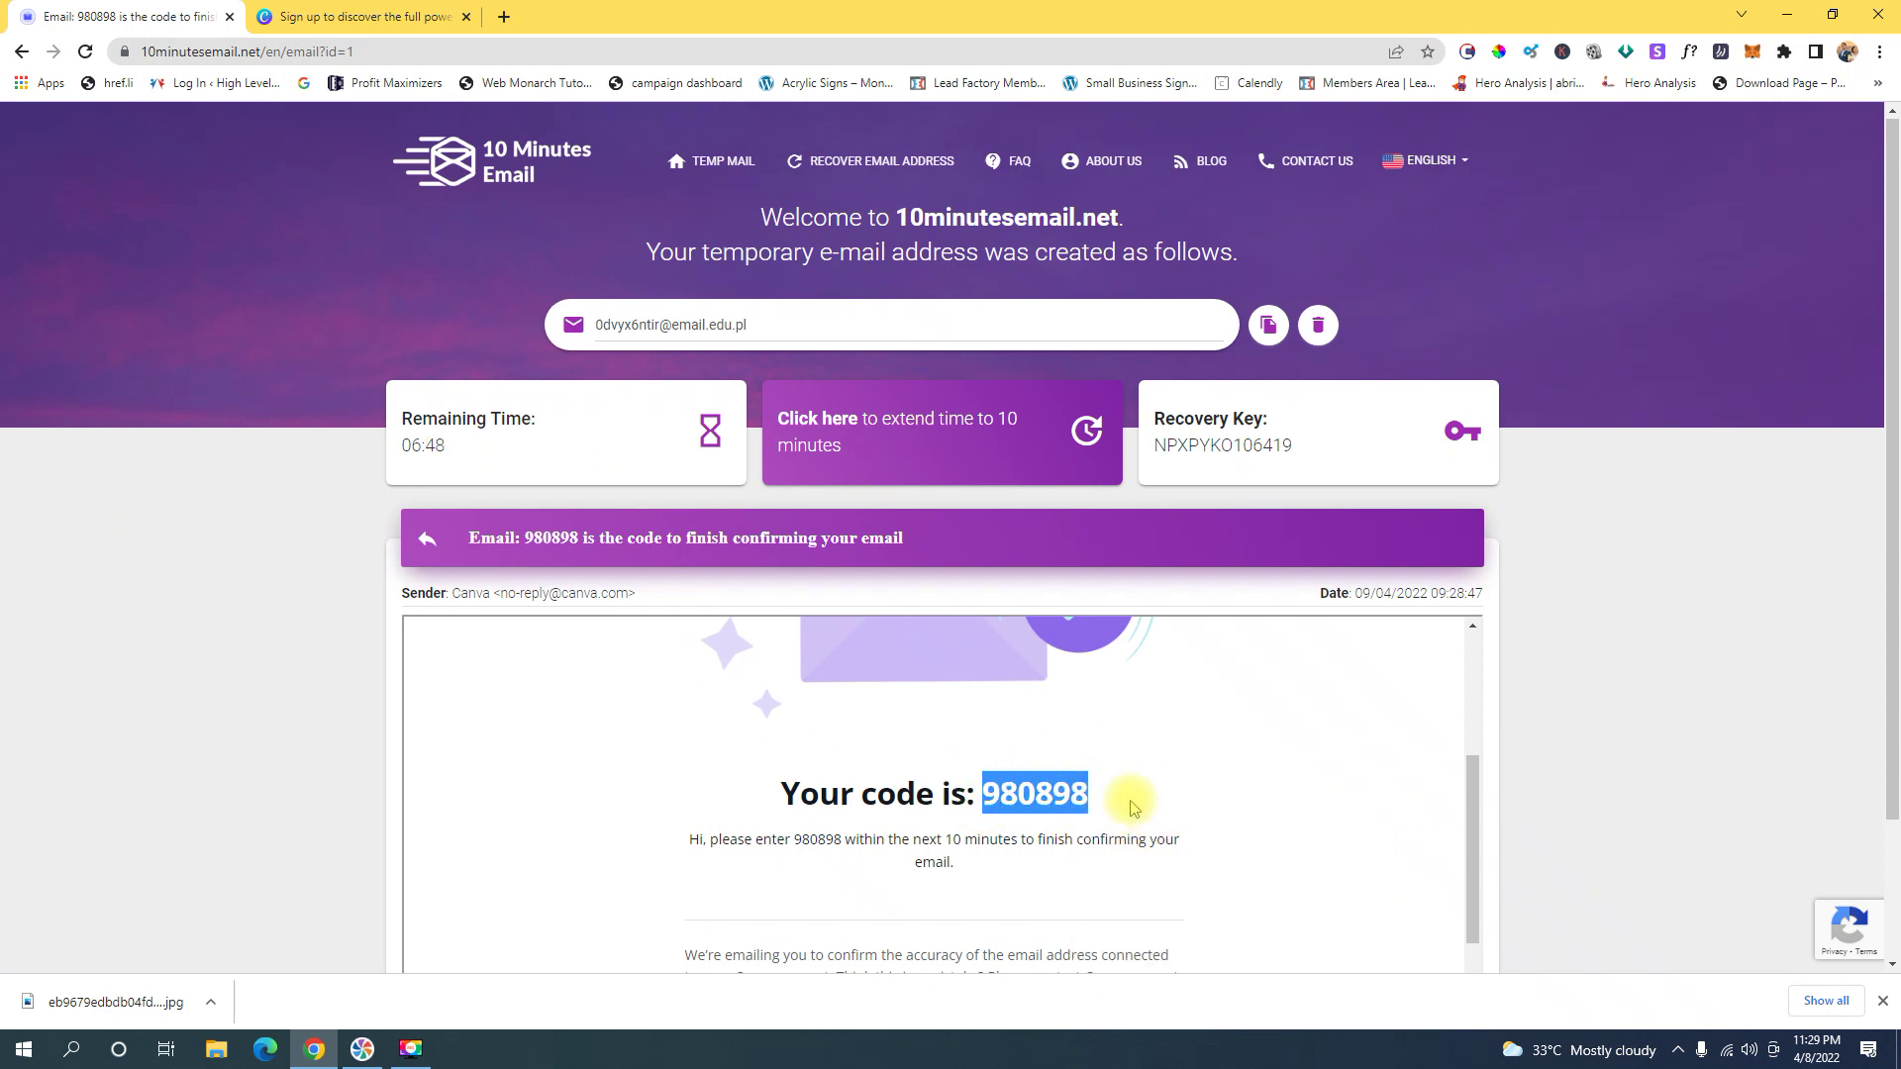
pyautogui.rightClick(1066, 816)
pyautogui.click(1095, 833)
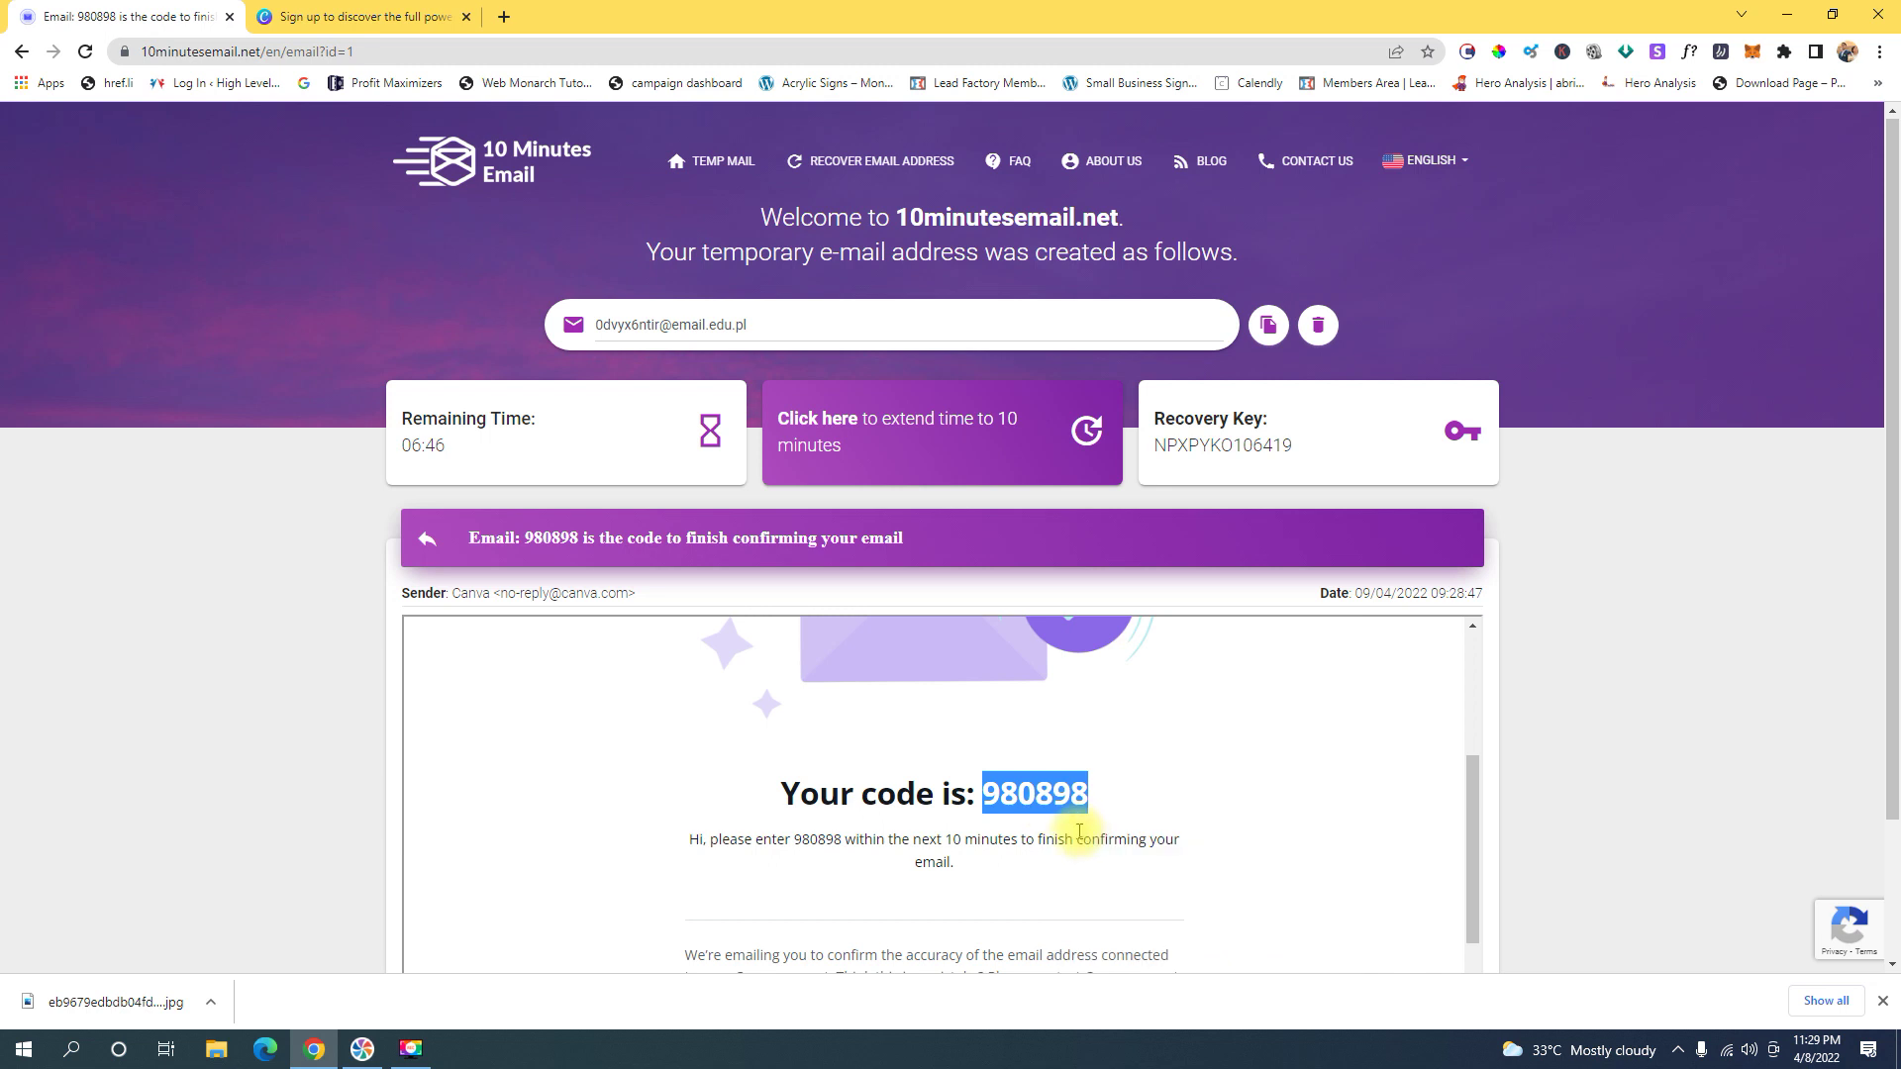
pyautogui.click(356, 16)
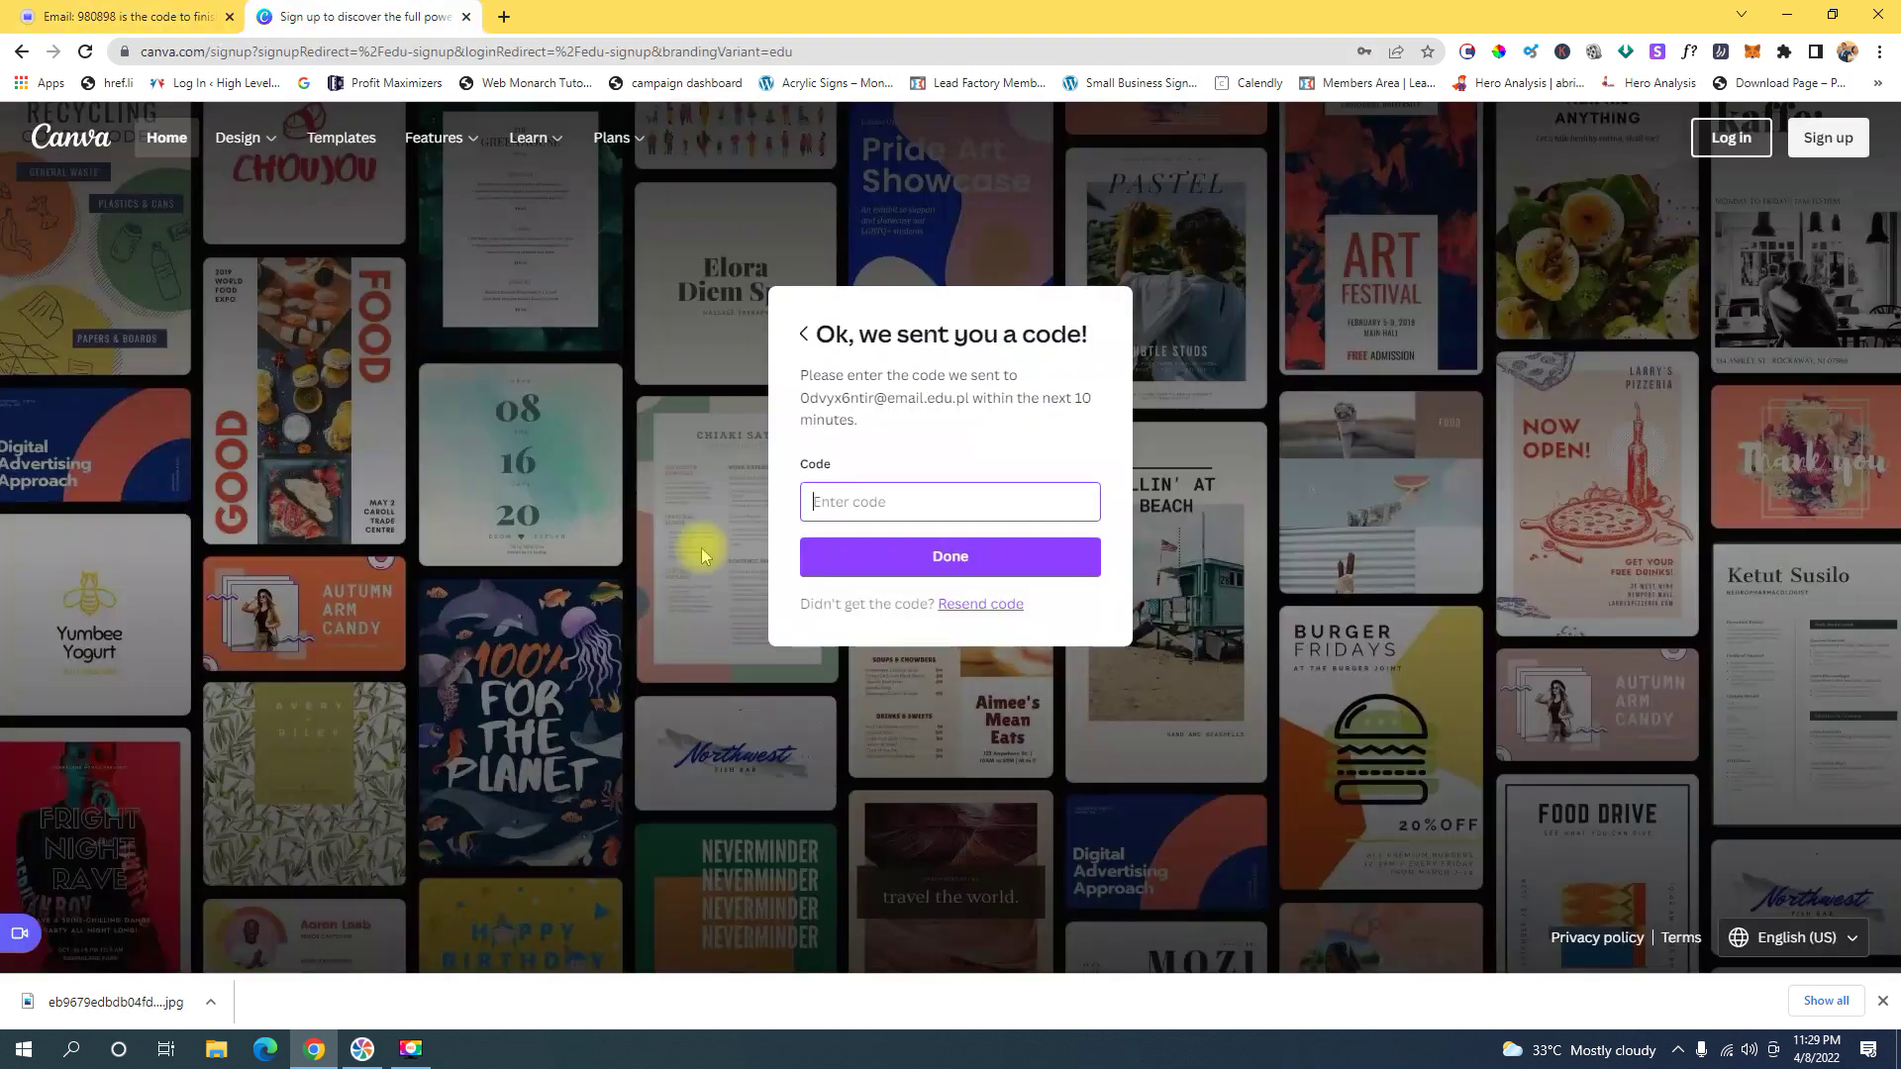
# Paste the emailed verification code into the Code field and confirm with Done.
pyautogui.rightClick(907, 522)
pyautogui.click(945, 677)
pyautogui.click(871, 585)
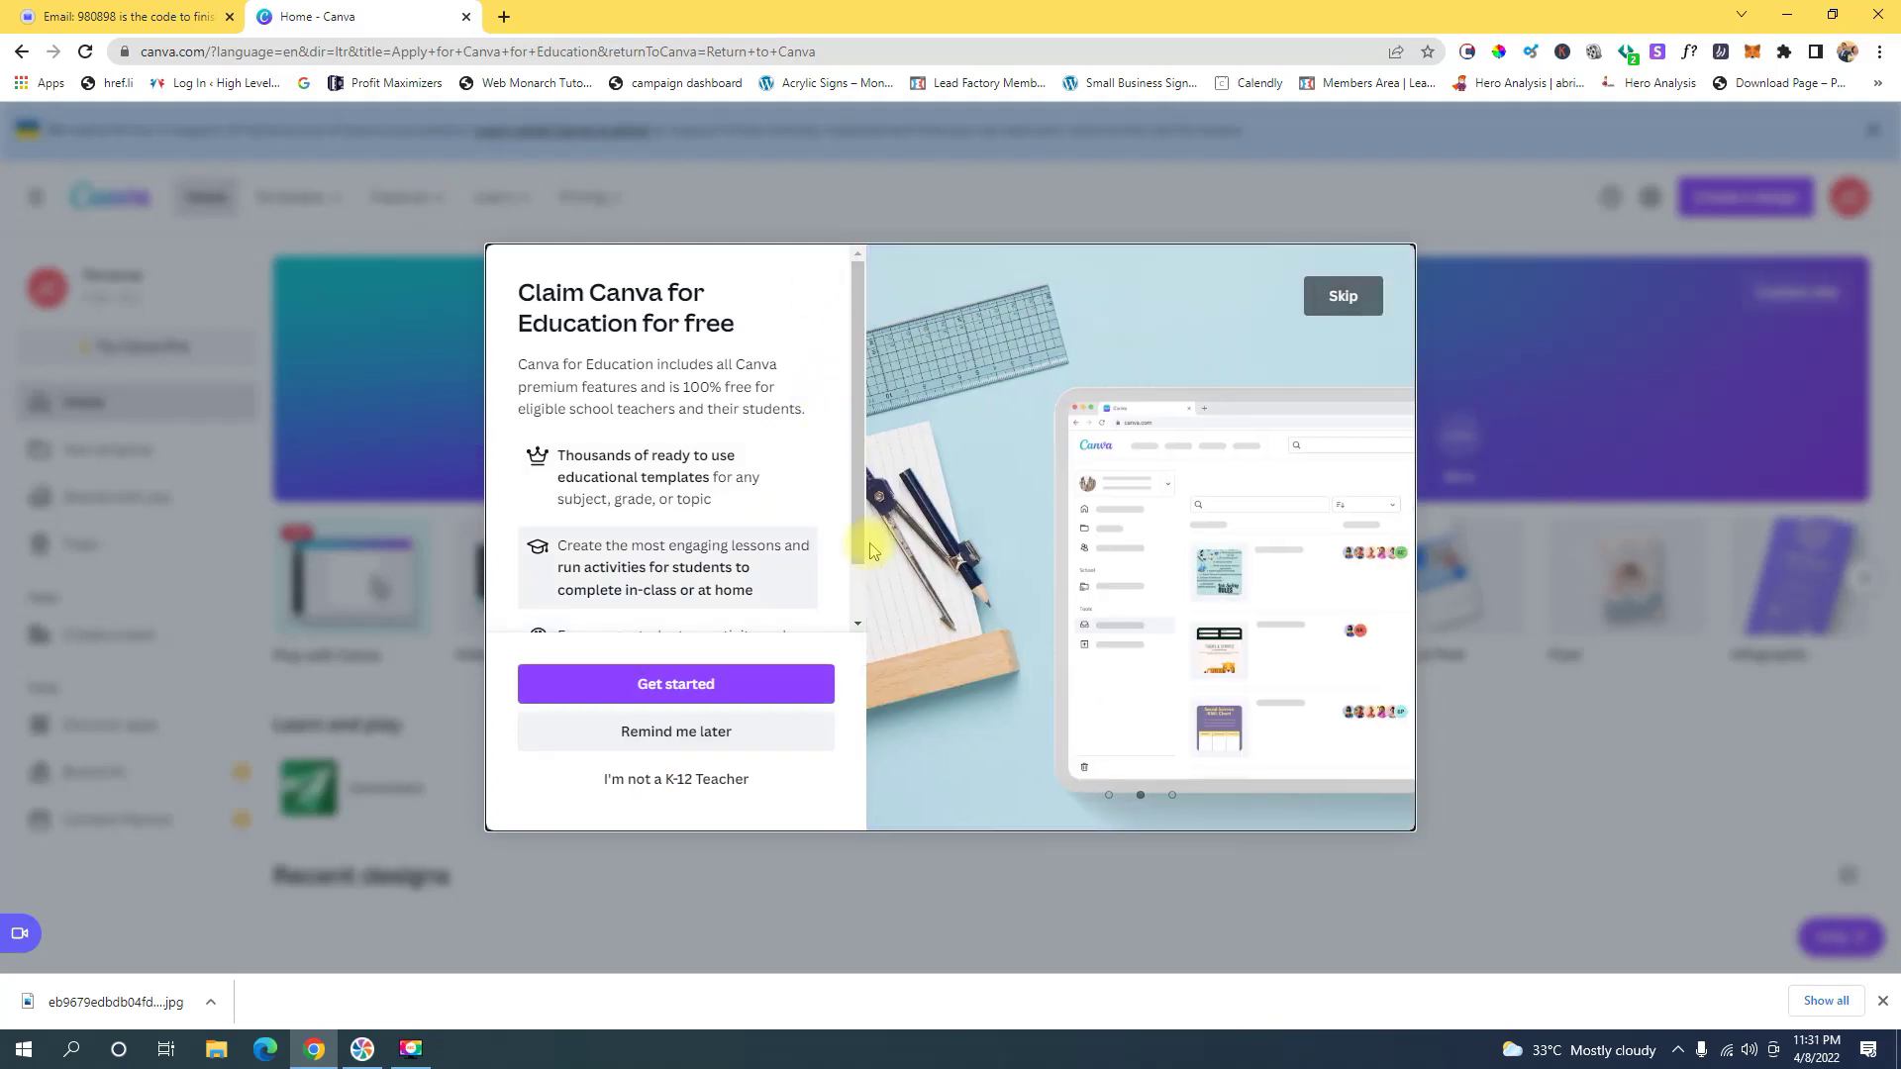
# Choose Get started on the 'Claim Canva for Education for free' offer.
pyautogui.scroll(-1, 822, 554)
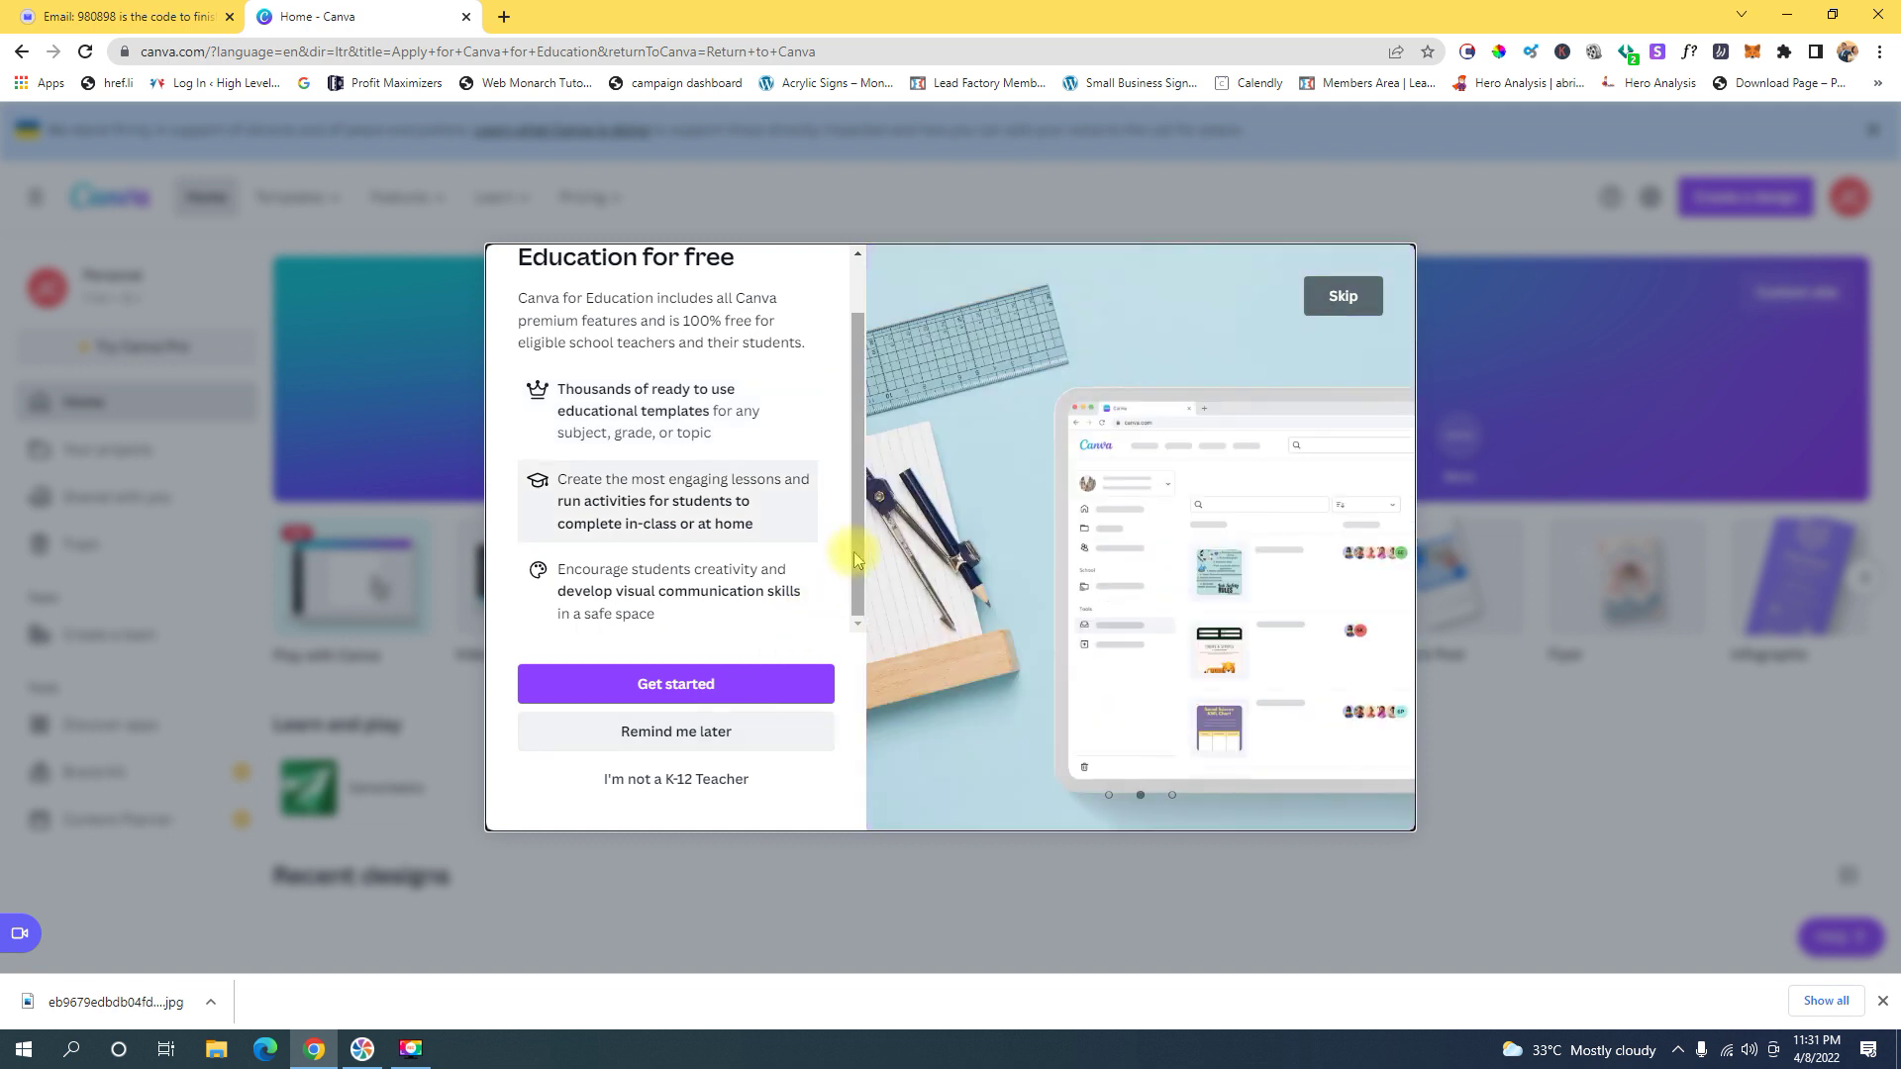
pyautogui.scroll(1, 853, 550)
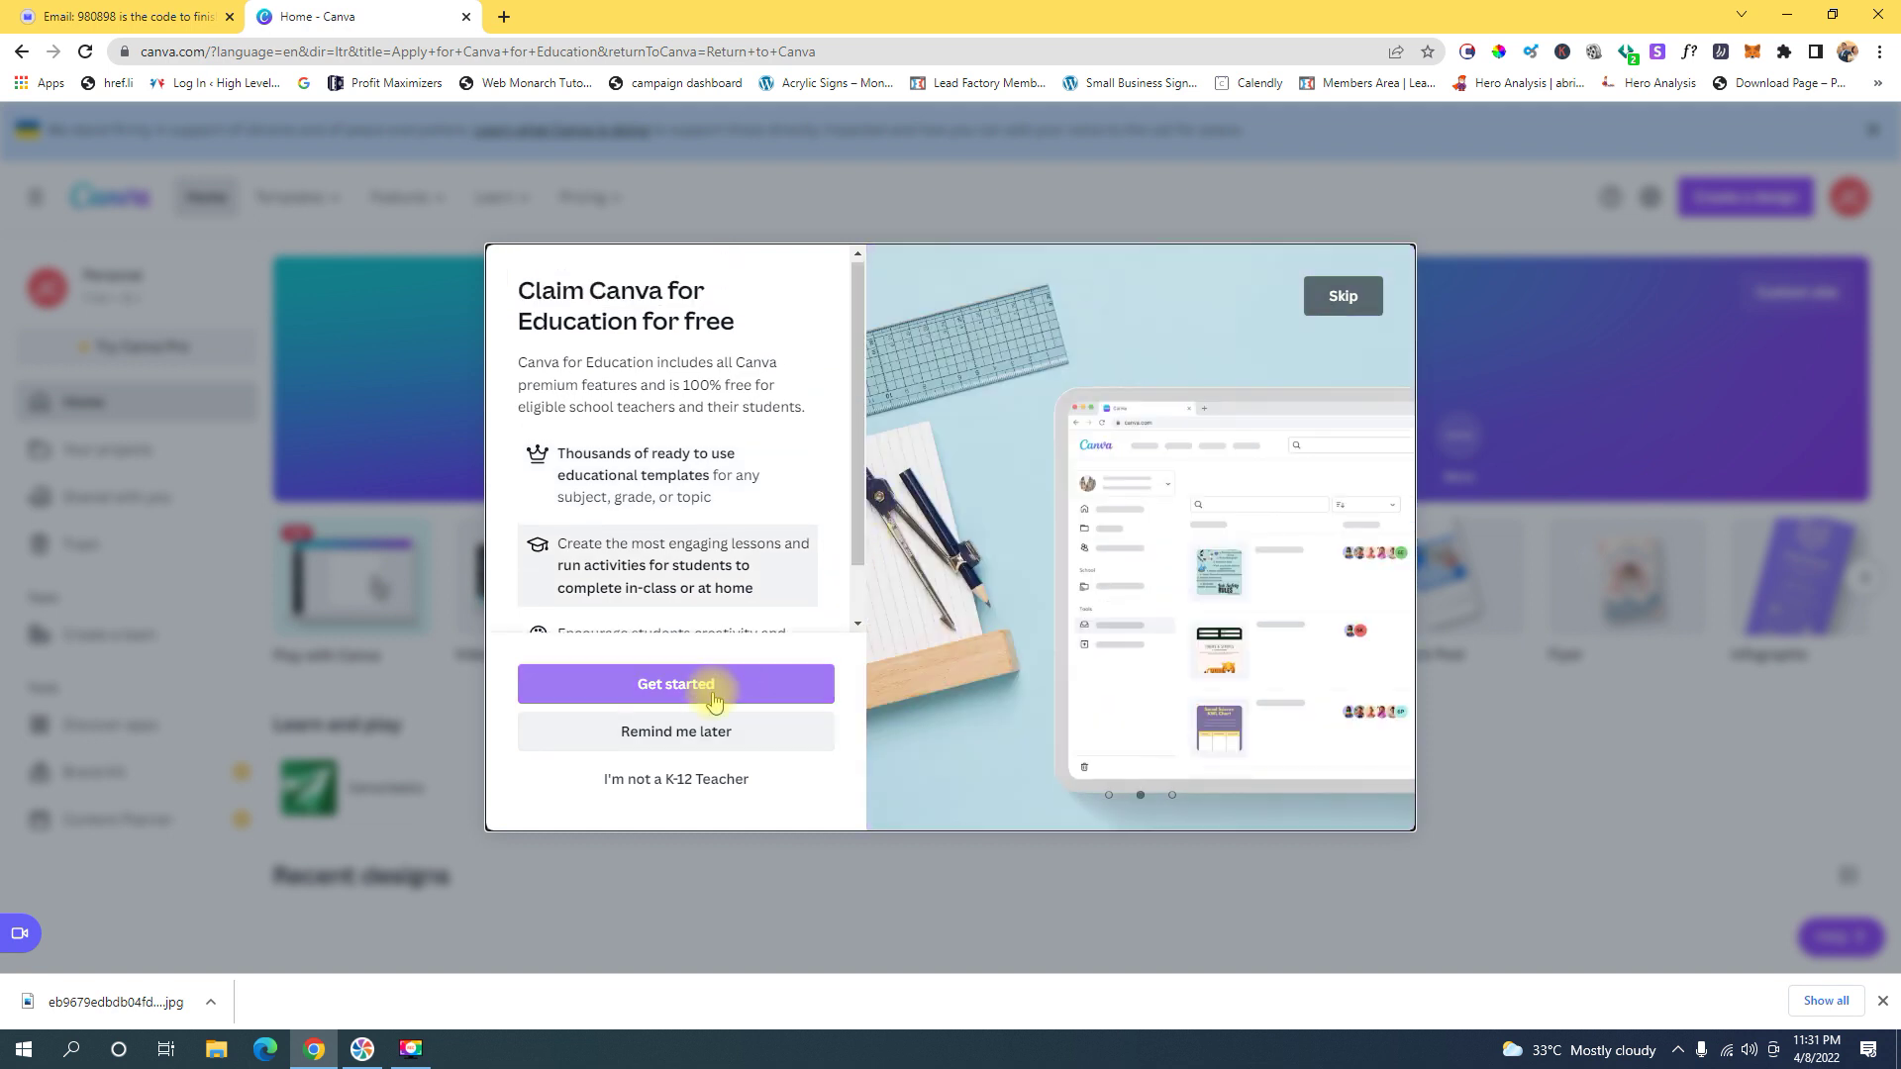
pyautogui.click(714, 693)
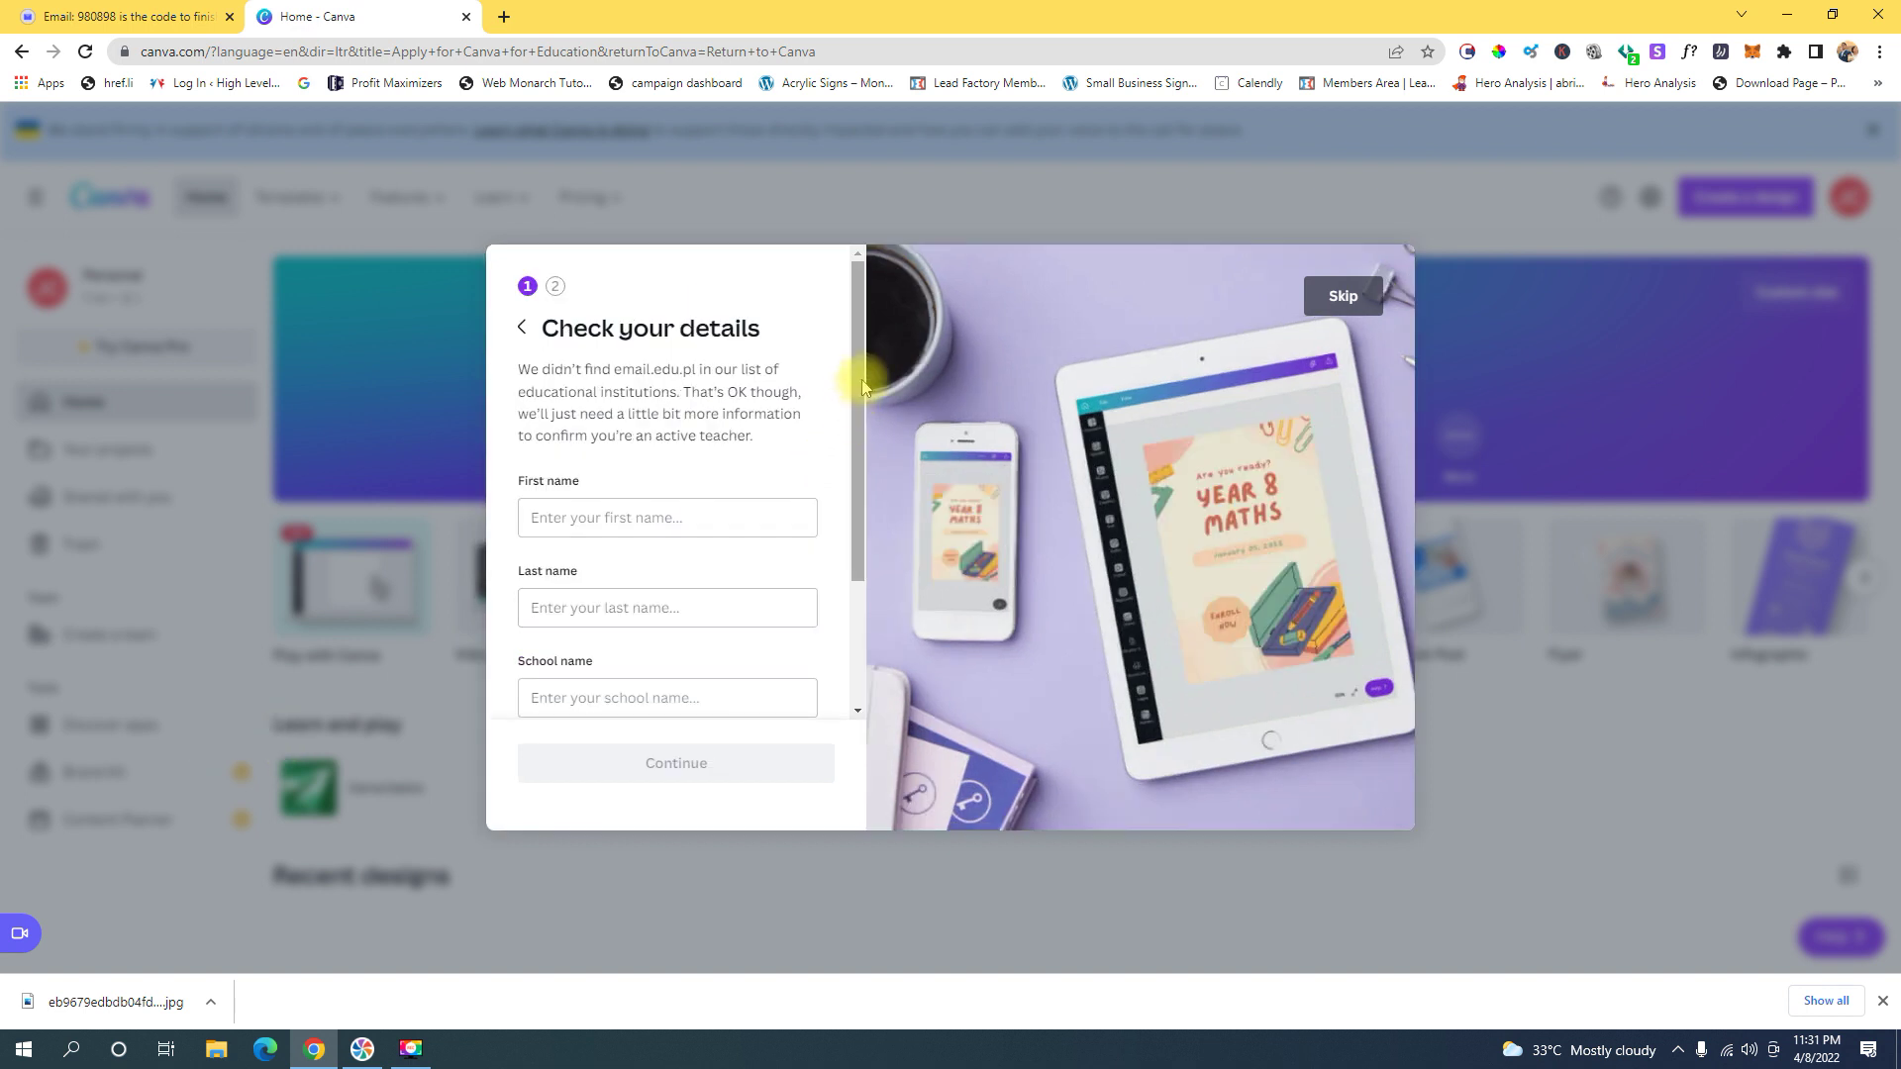
pyautogui.scroll(-1, 848, 344)
pyautogui.scroll(-3, 842, 356)
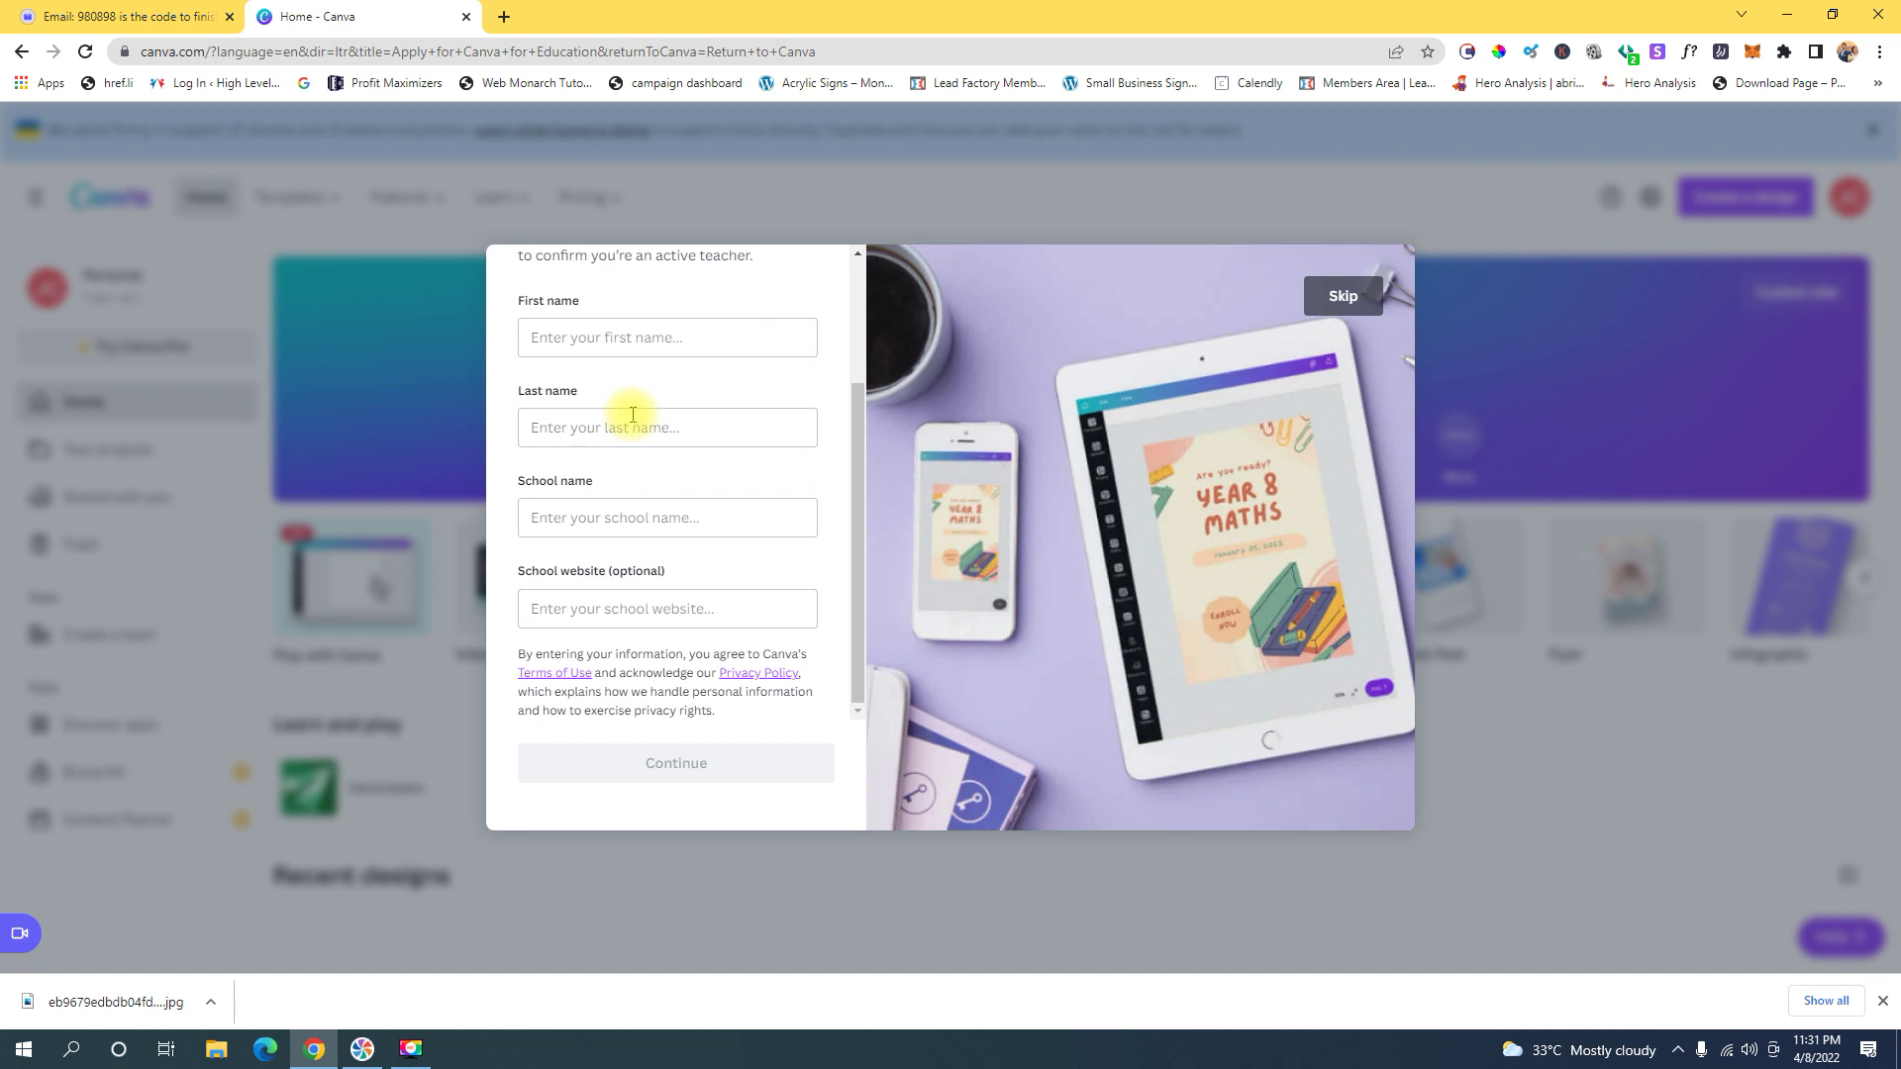
pyautogui.click(626, 344)
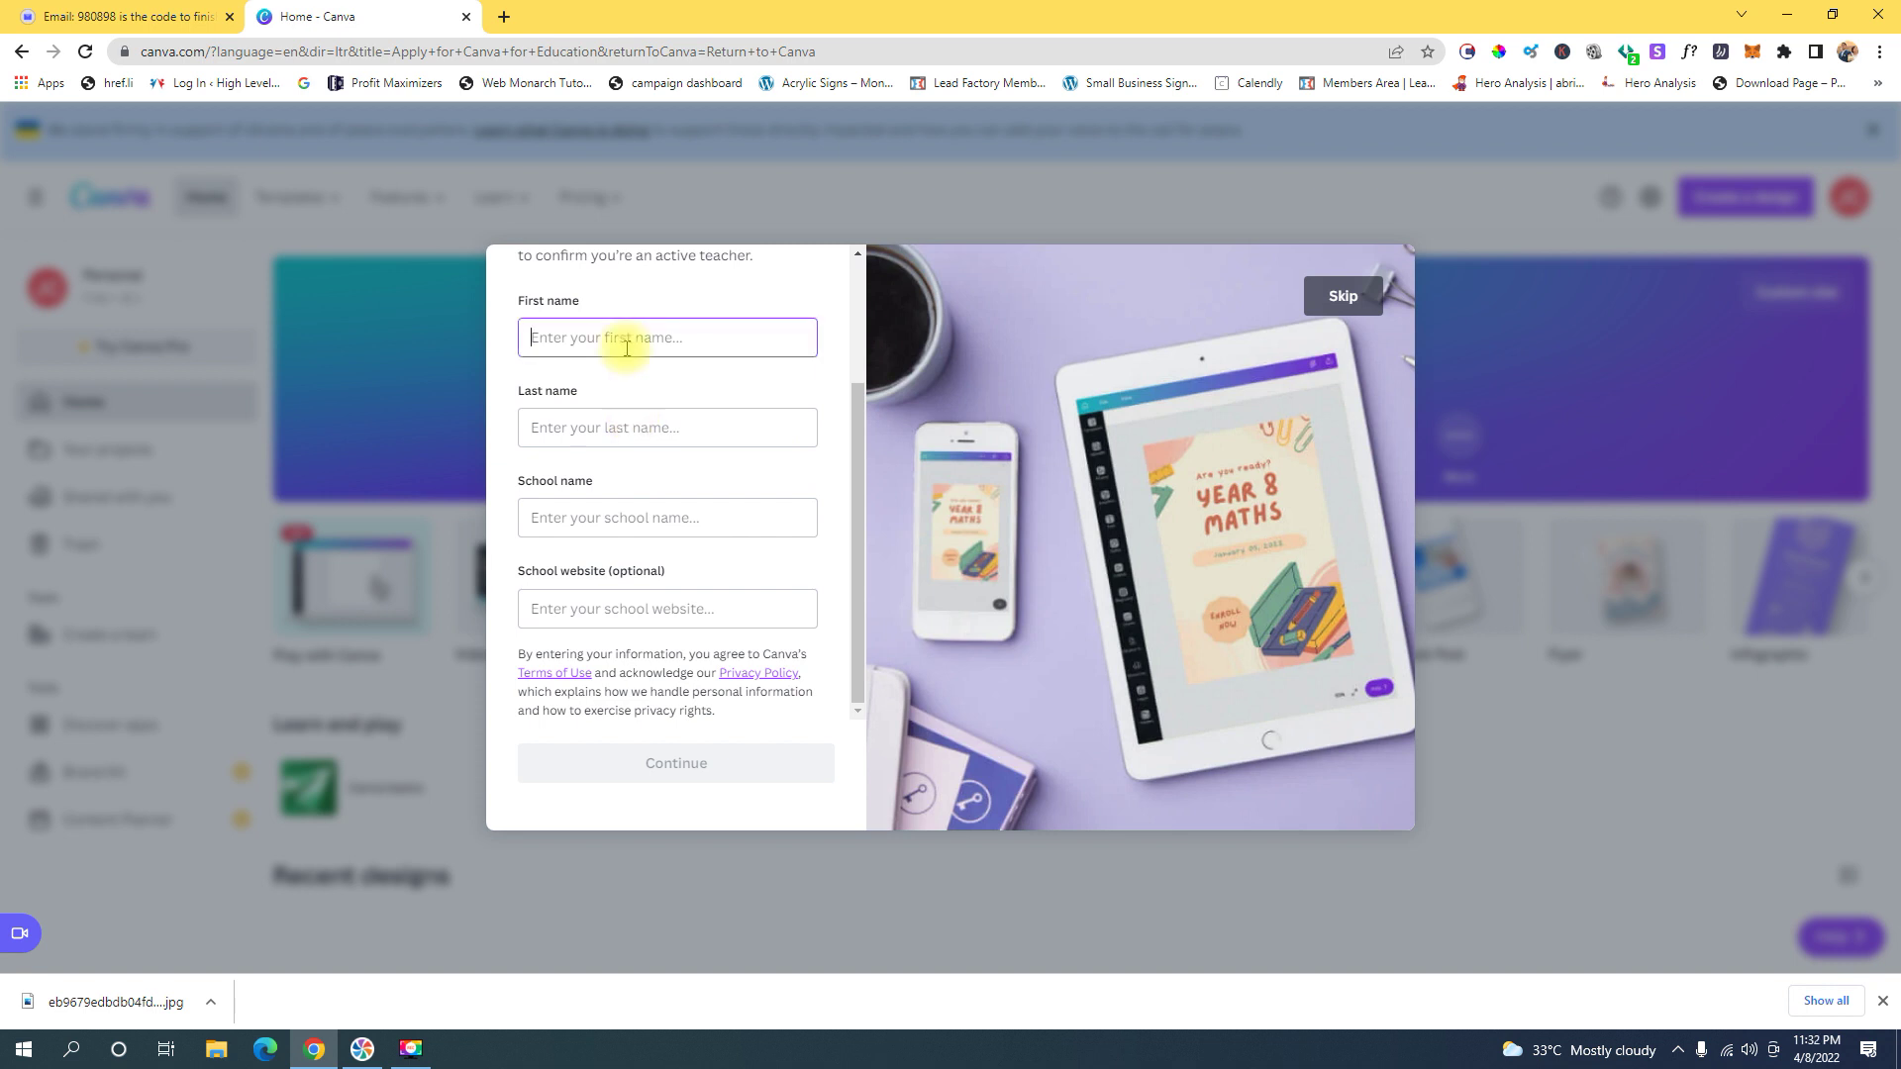
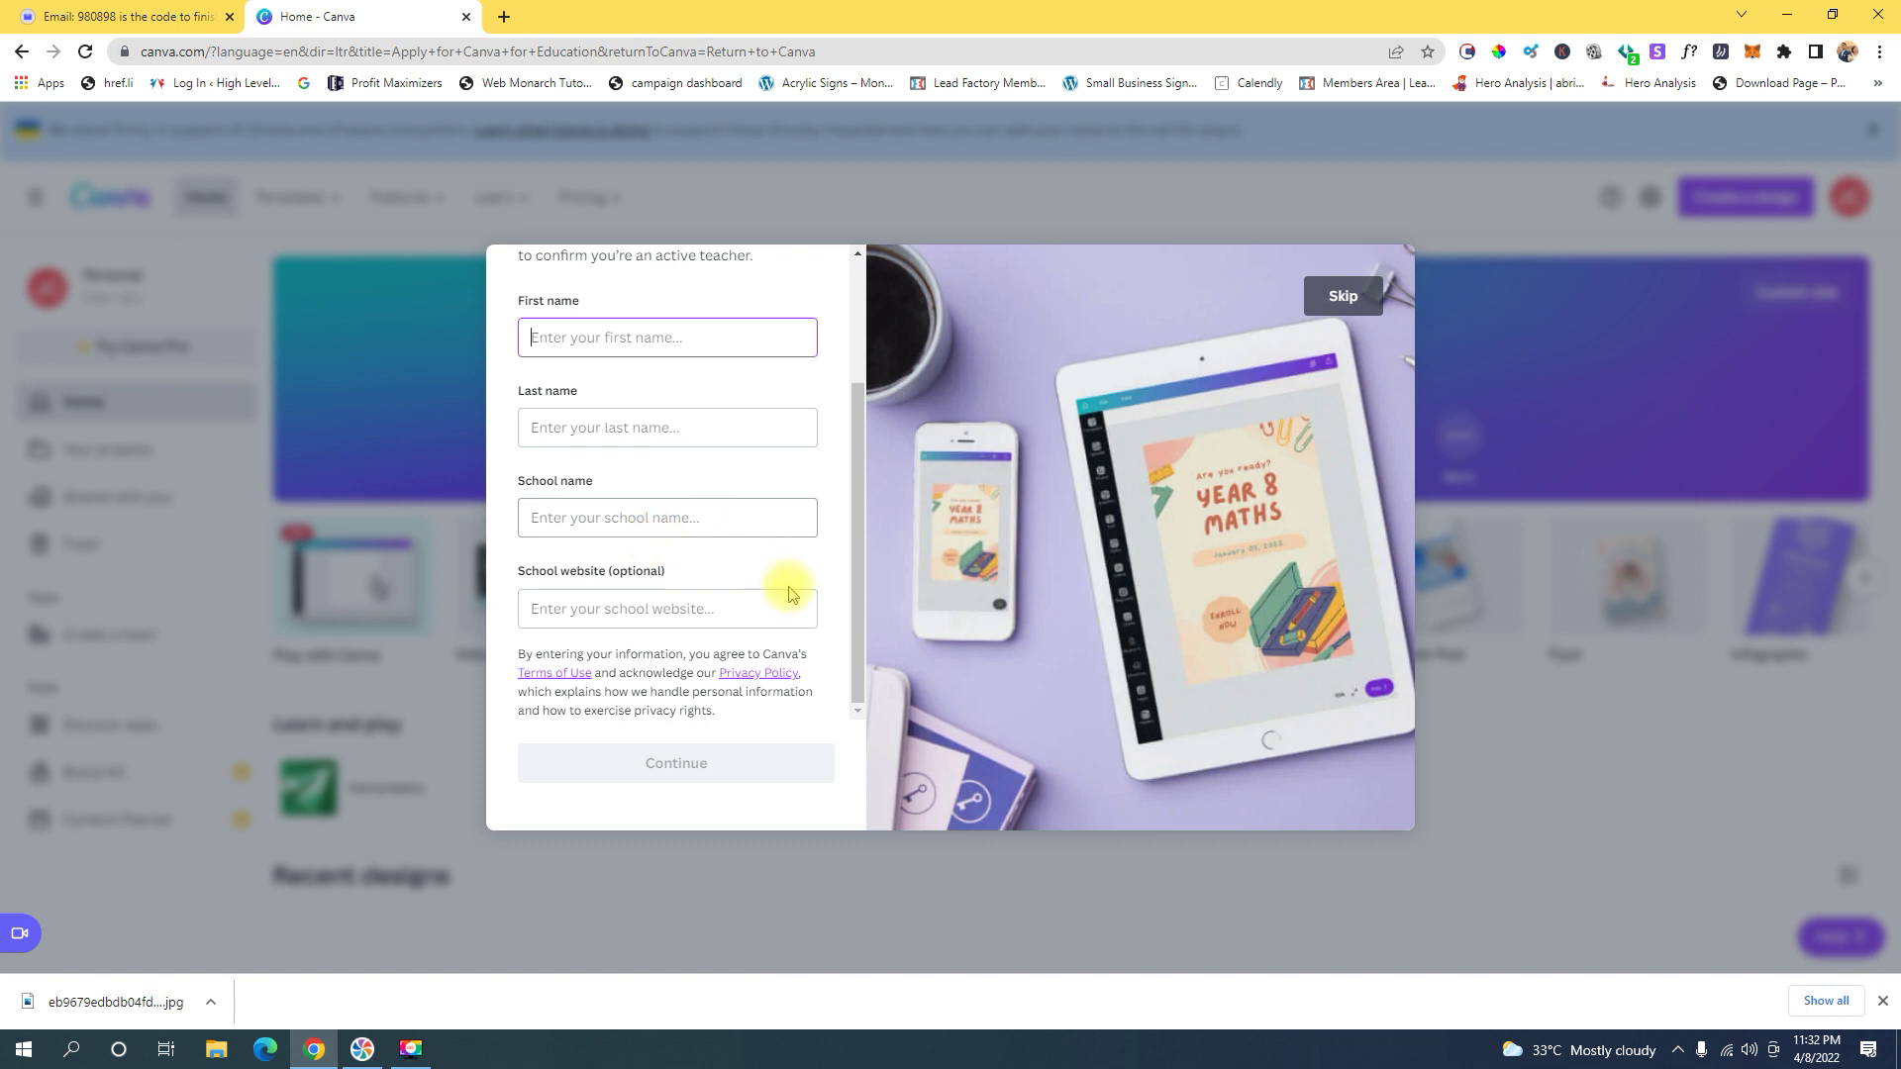
# Scroll the Education application down to the teacher verification name and school fields.
pyautogui.moveTo(856, 540); pyautogui.dragTo(863, 507)
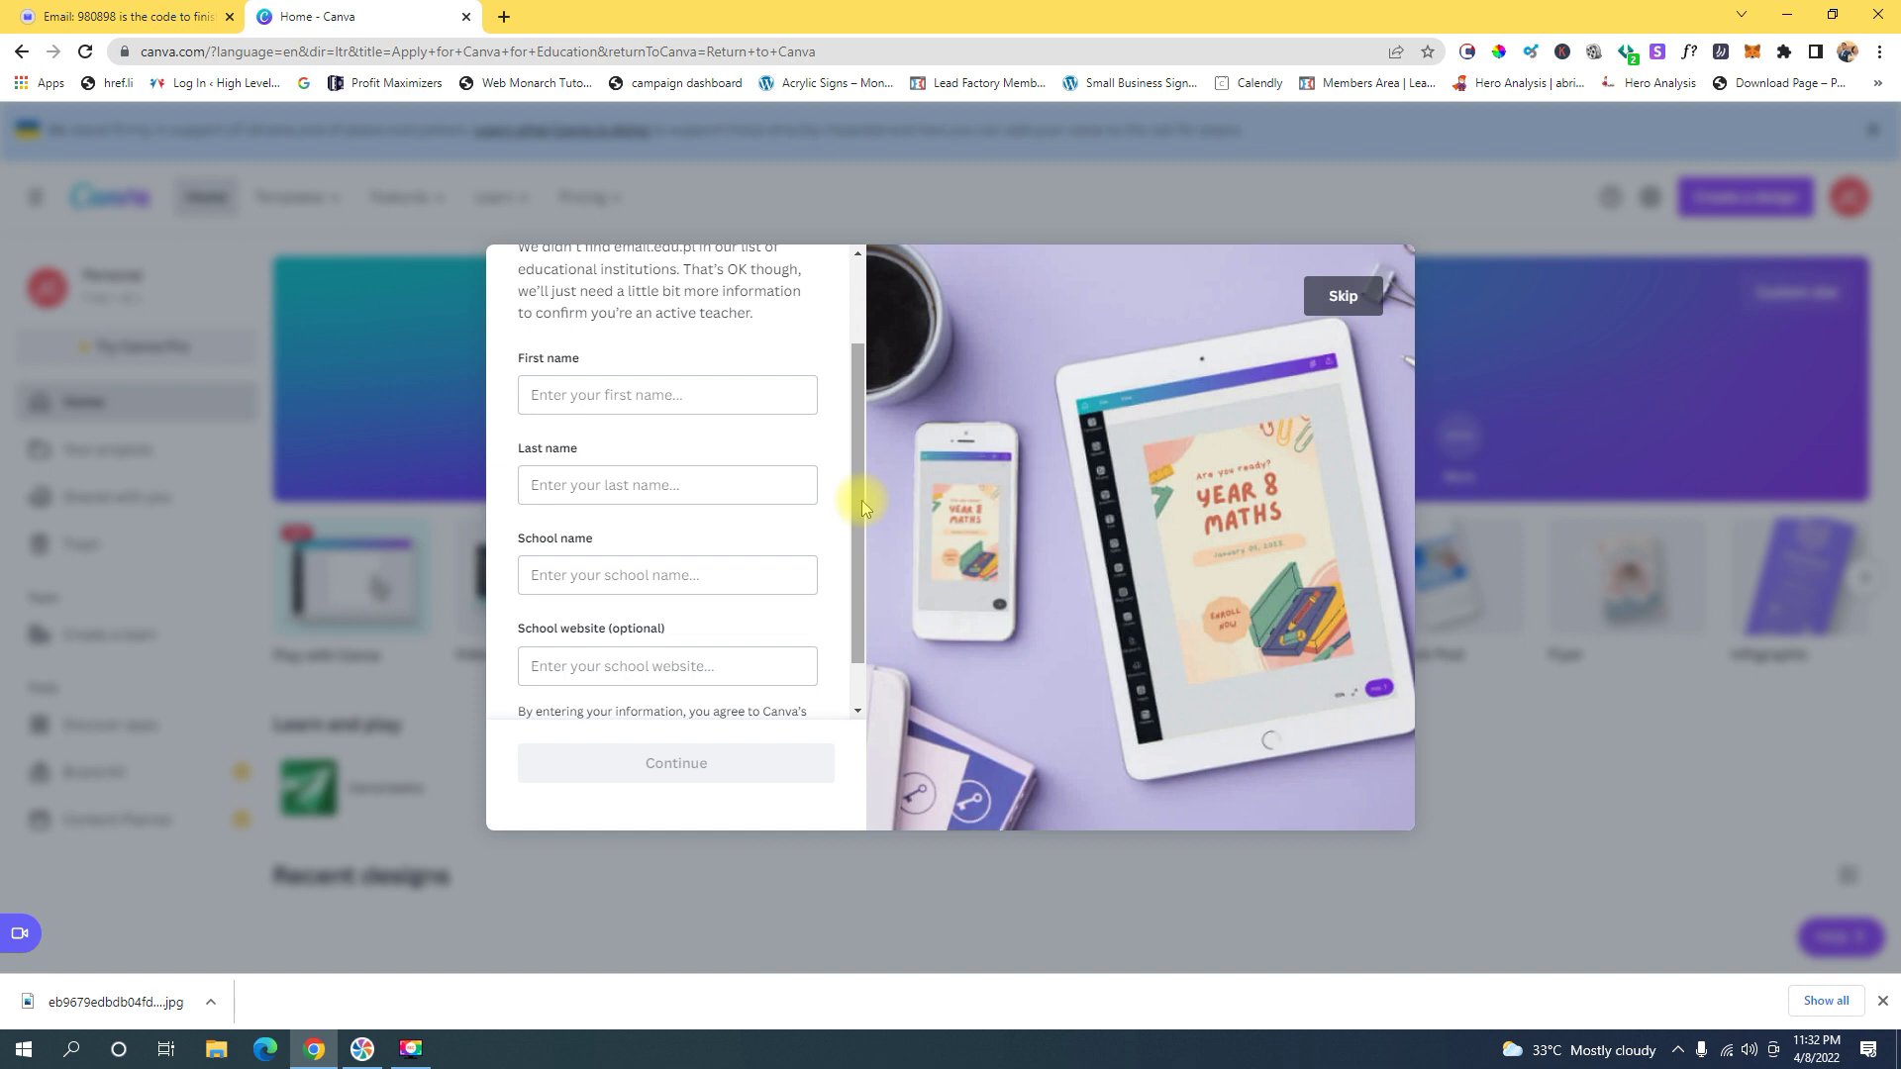
# Enter the teacher's first name, last name and school 'University of Mindanao'.
pyautogui.click(686, 382)
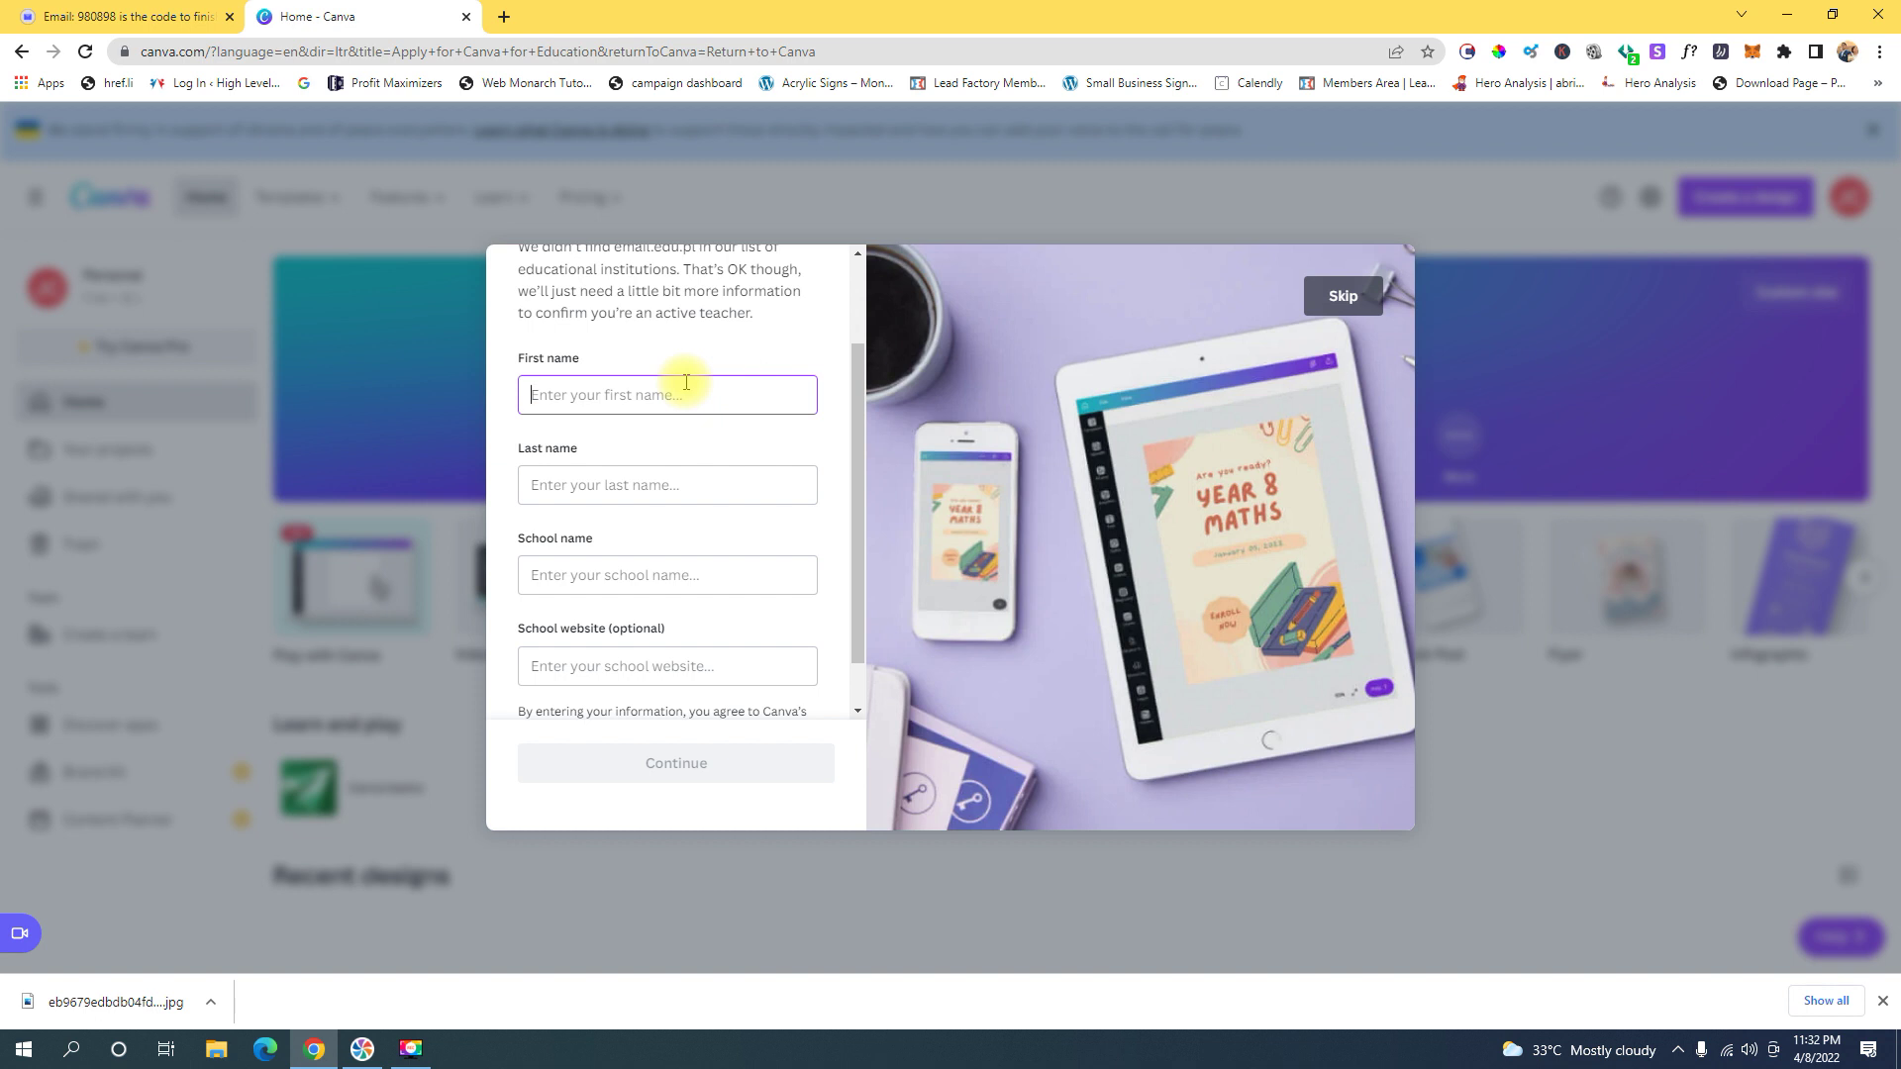
pyautogui.press('Tab')
pyautogui.press('Tab')
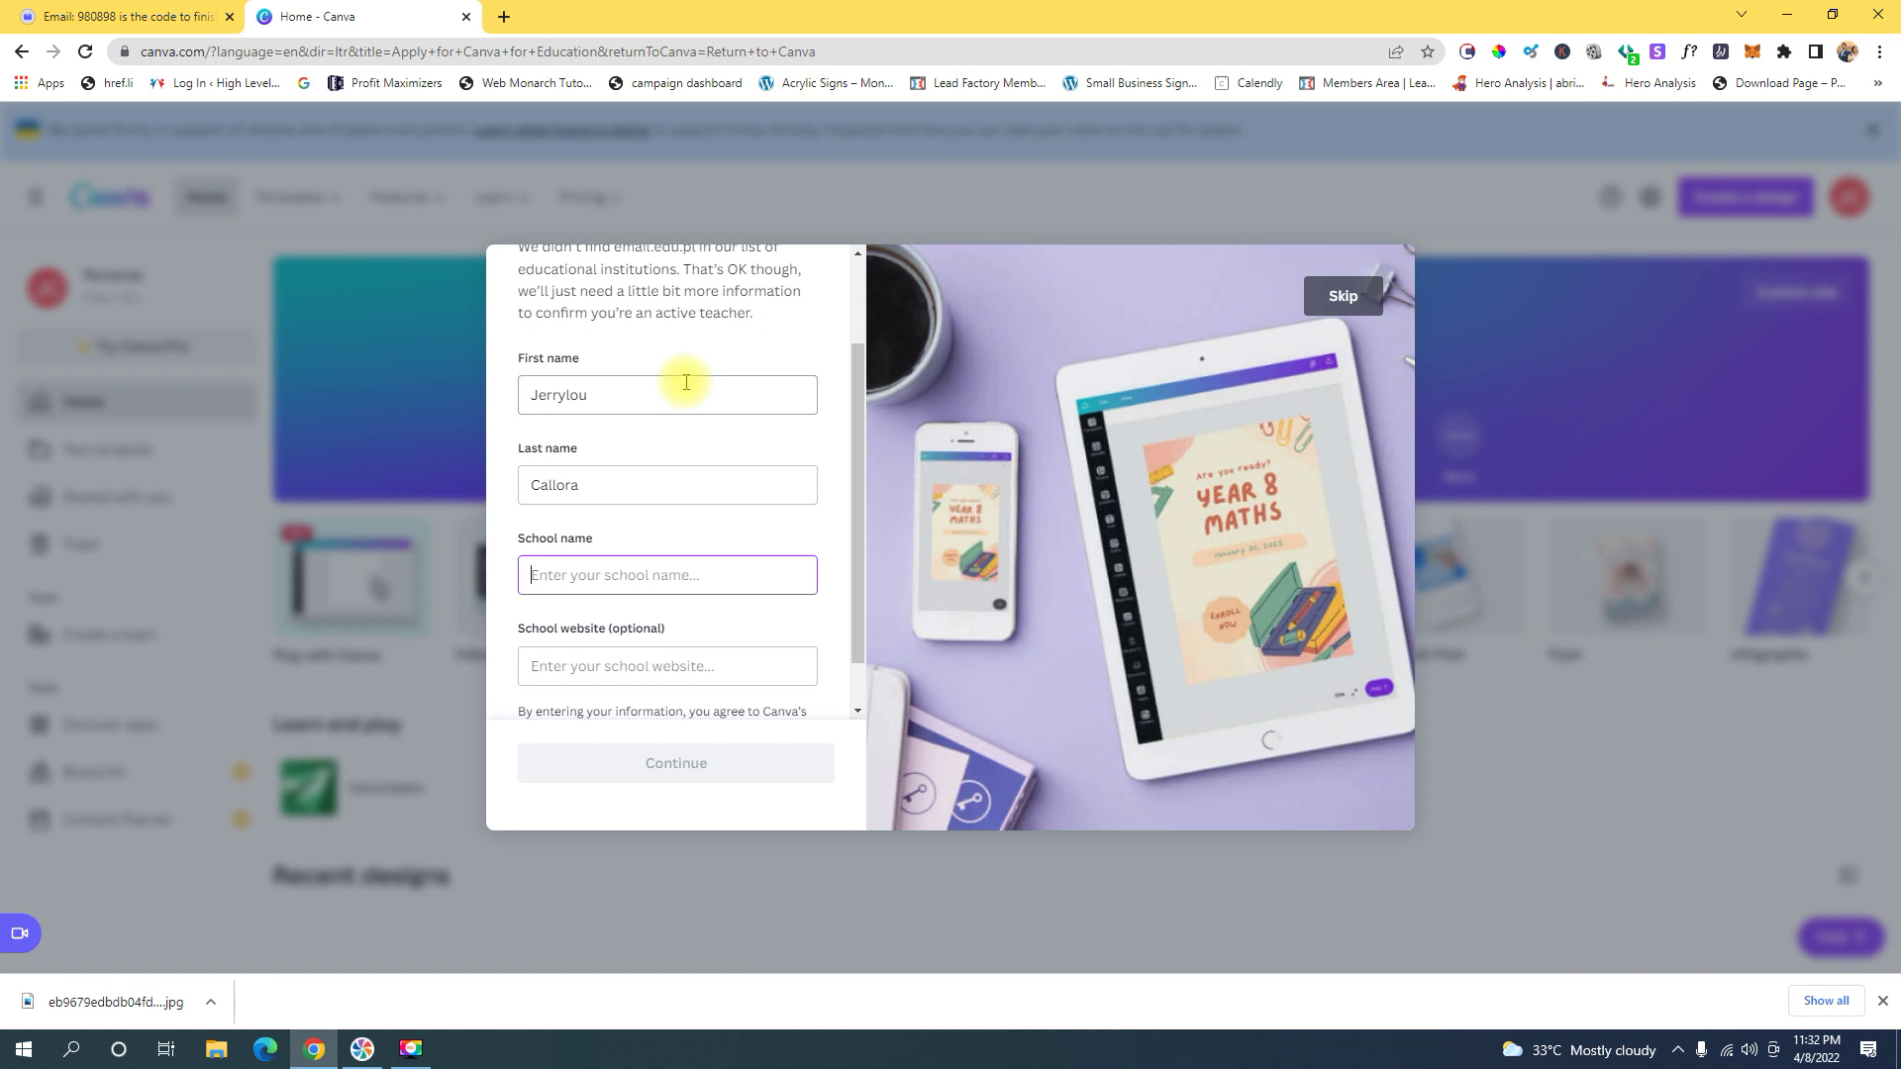
pyautogui.write('Univer')
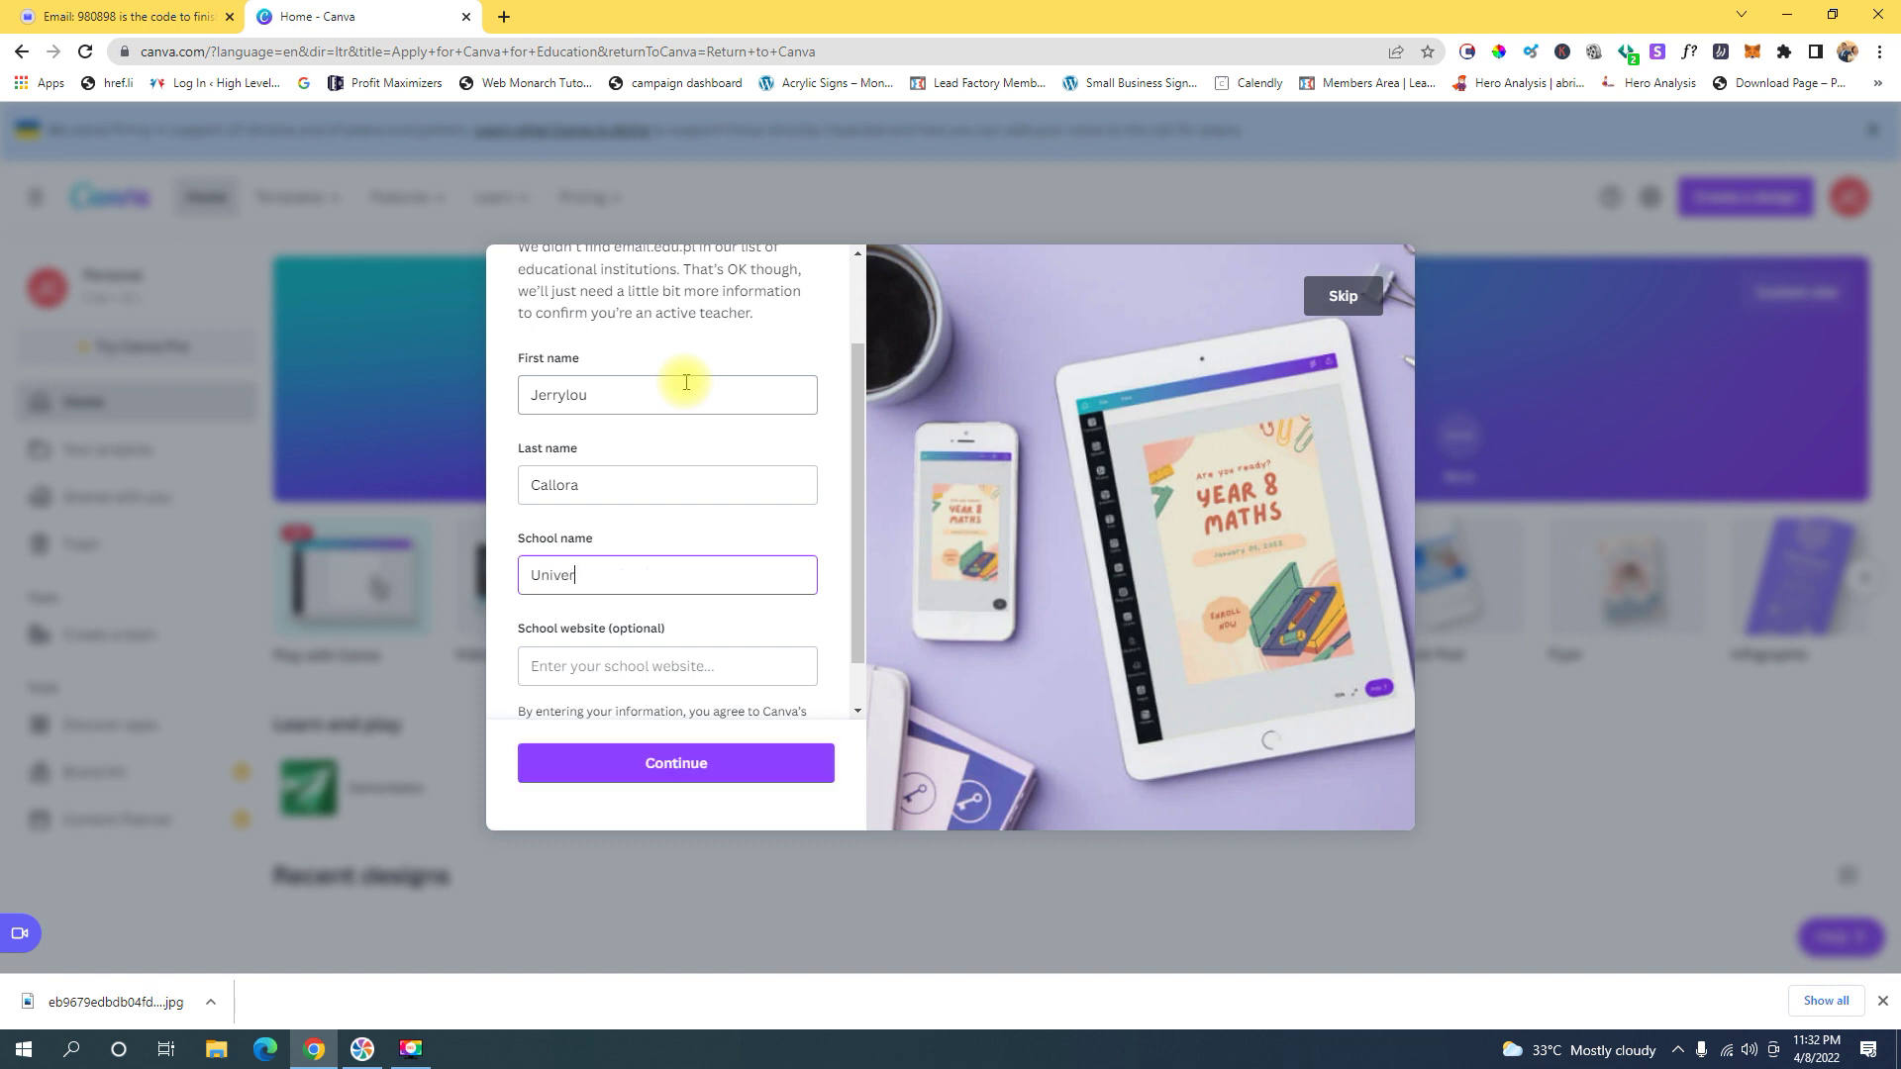
pyautogui.write('sity of Mindanao')
# Leave the optional school website blank and submit the teacher details.
pyautogui.click(622, 670)
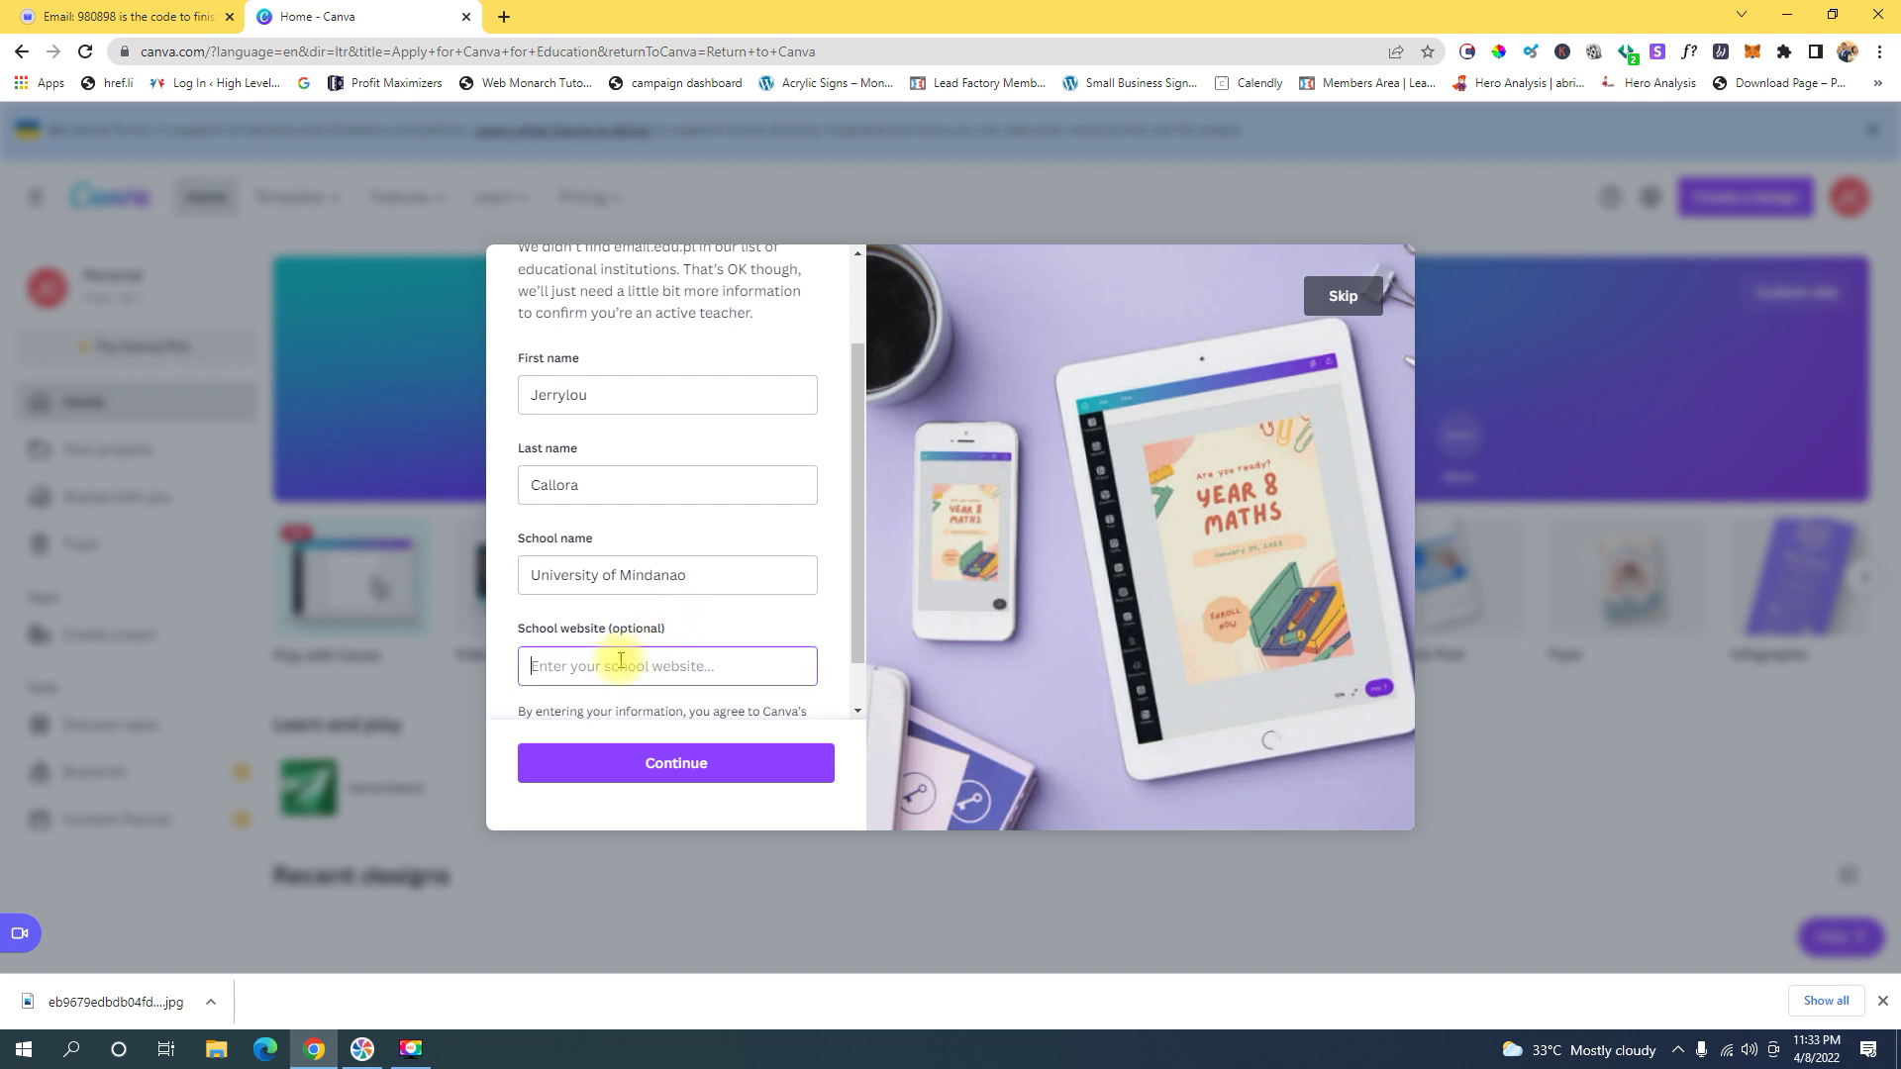
pyautogui.click(850, 539)
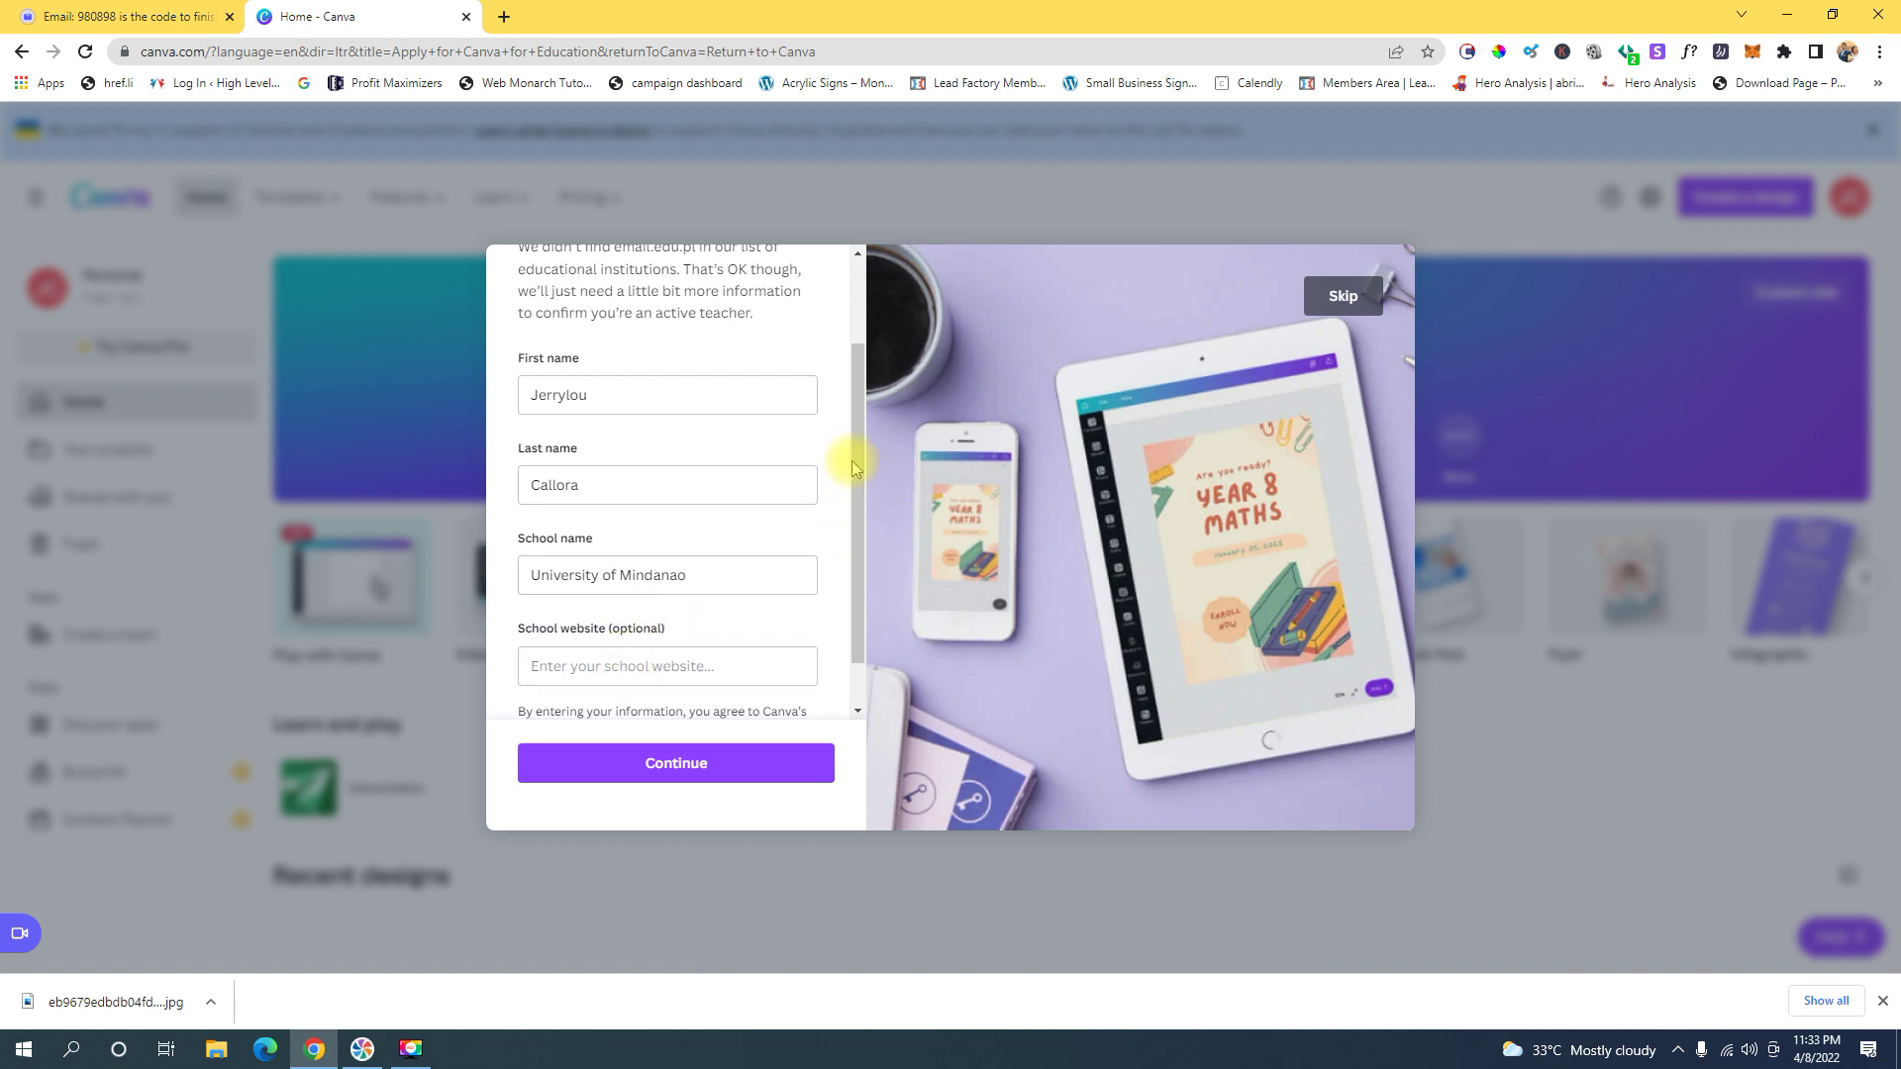
pyautogui.scroll(-1, 839, 561)
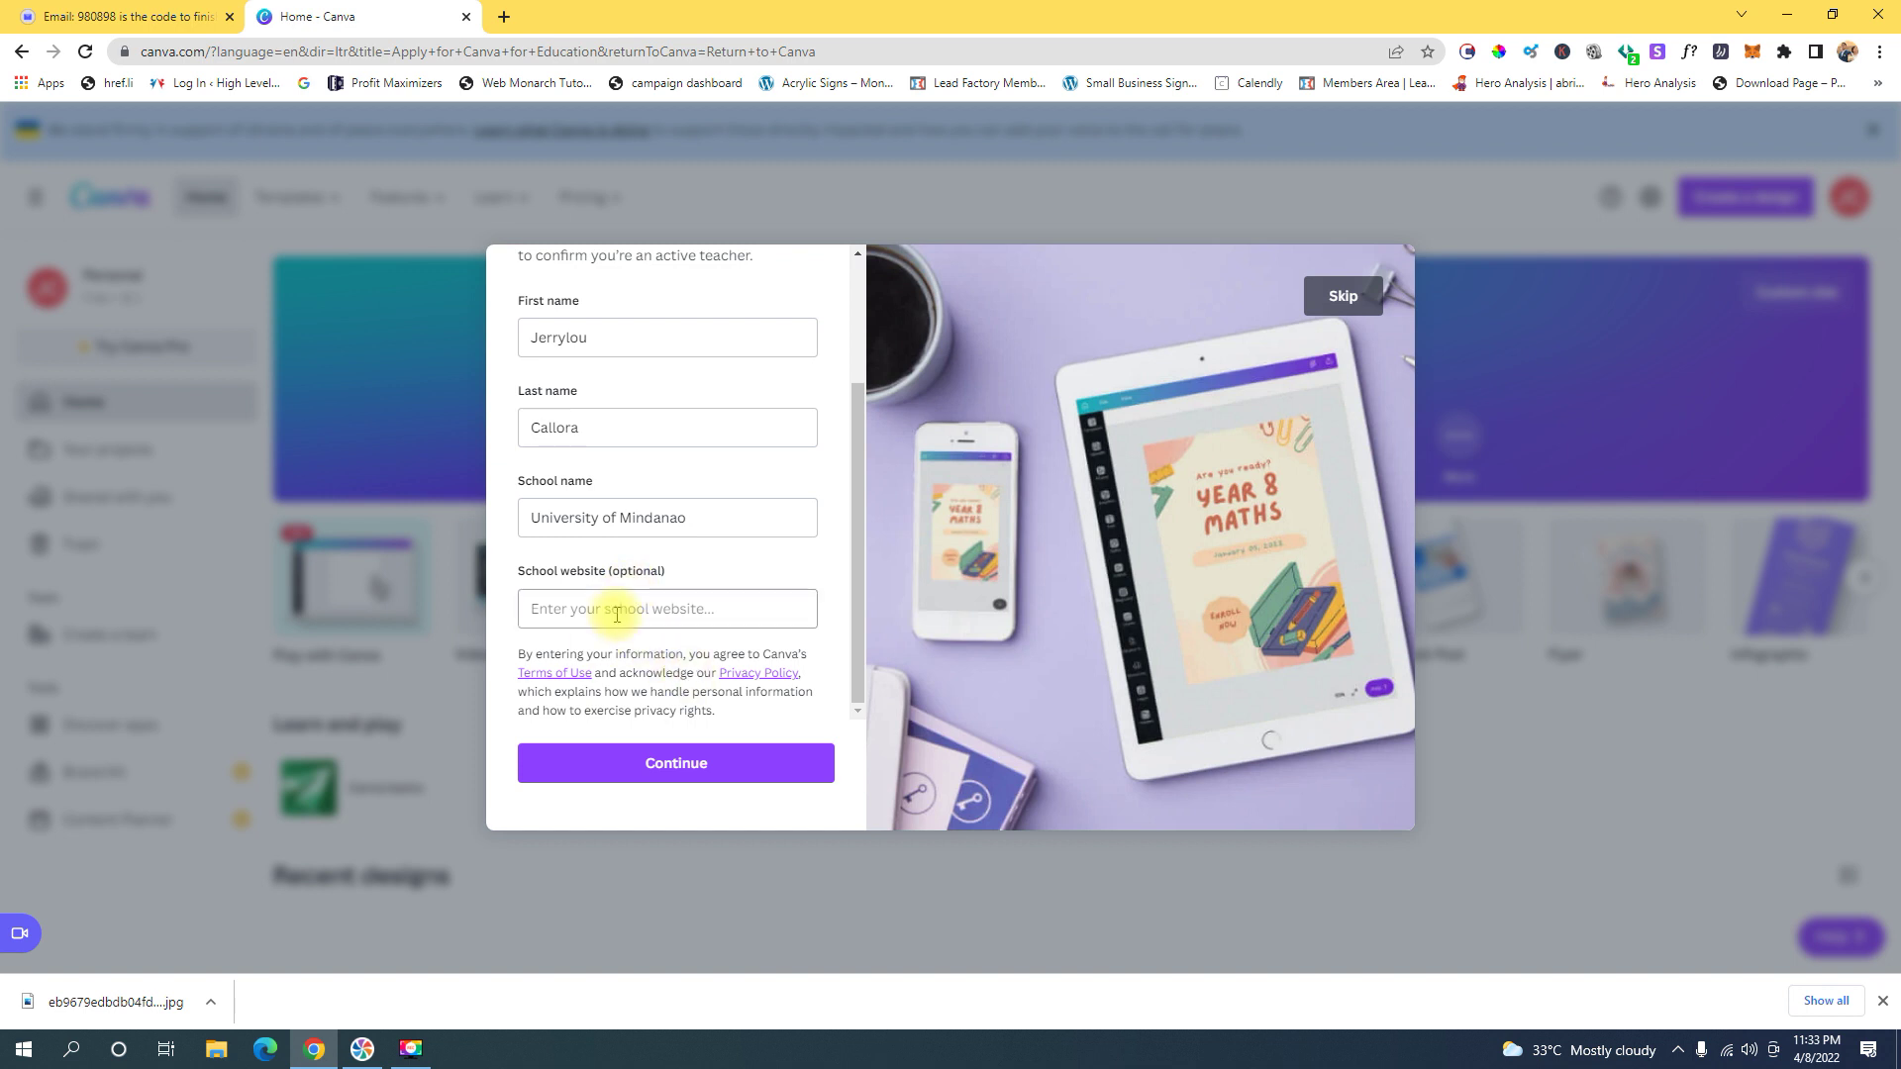
pyautogui.click(612, 612)
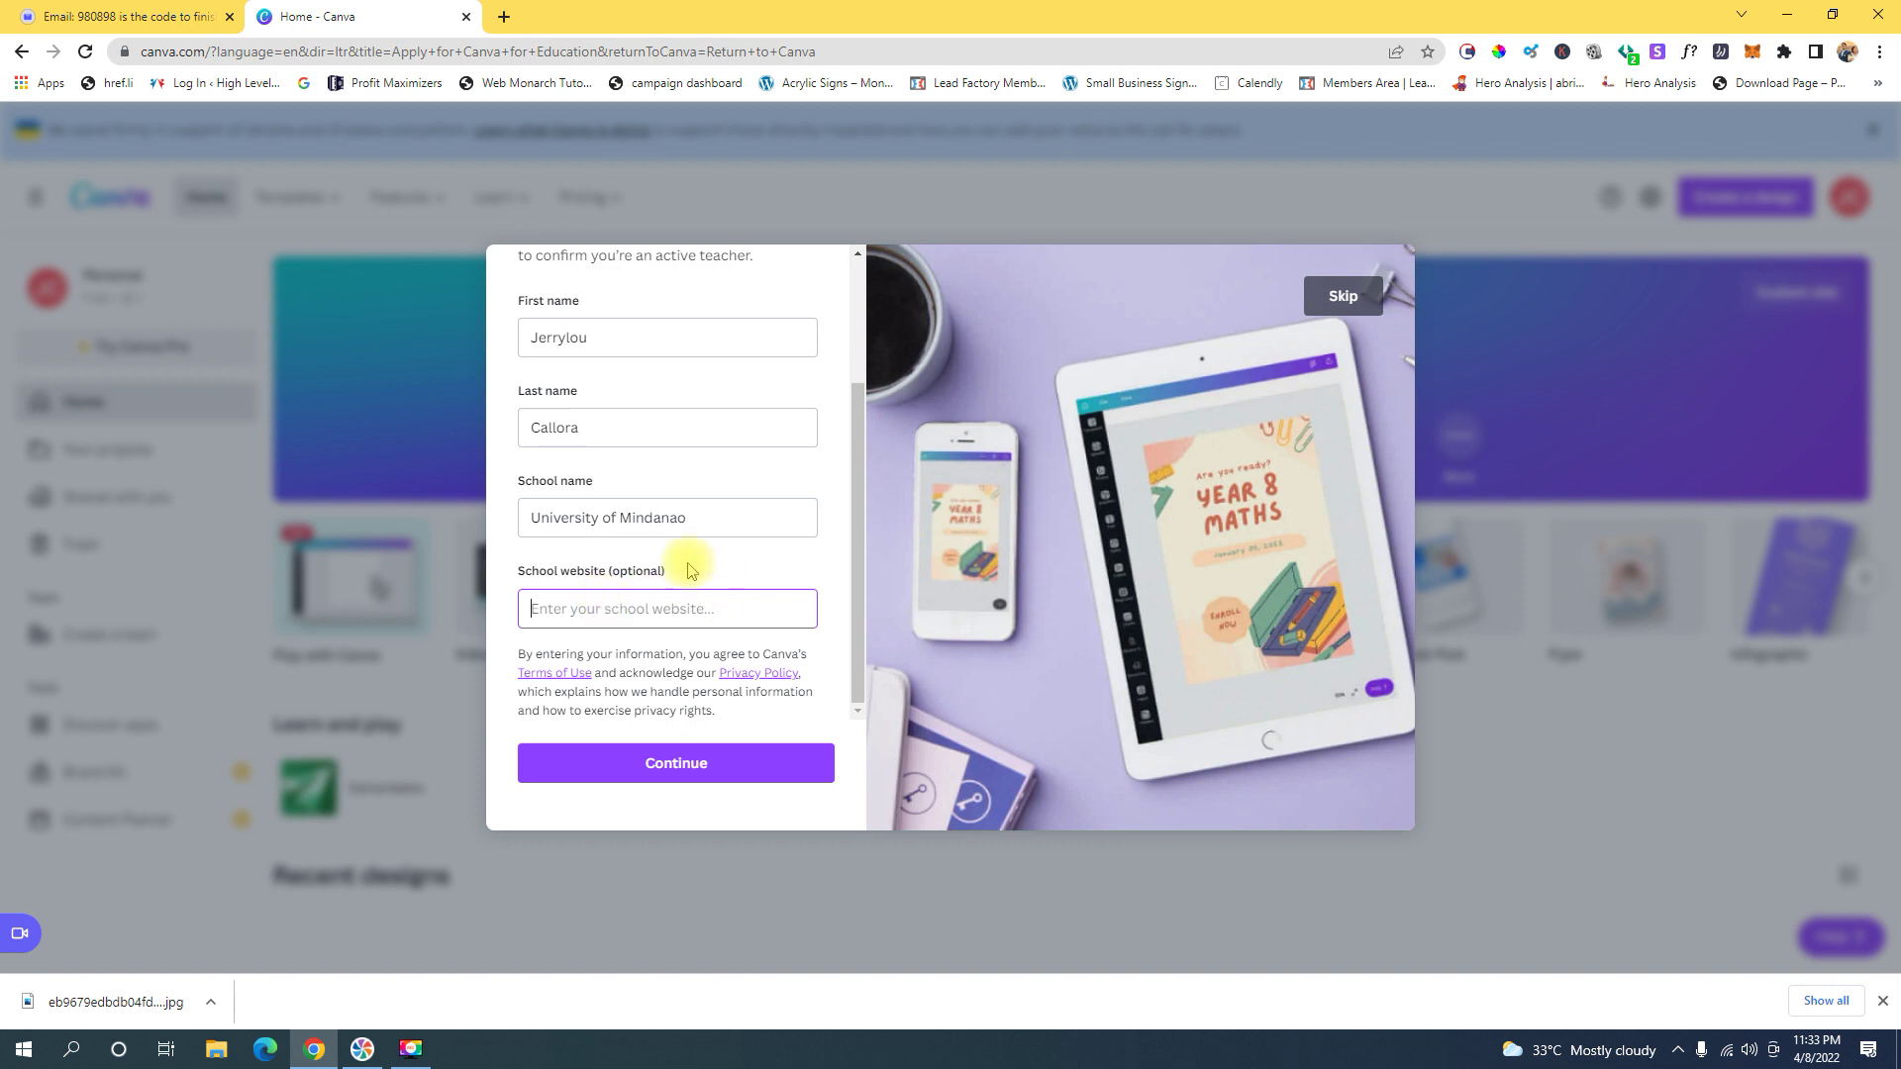
pyautogui.click(652, 566)
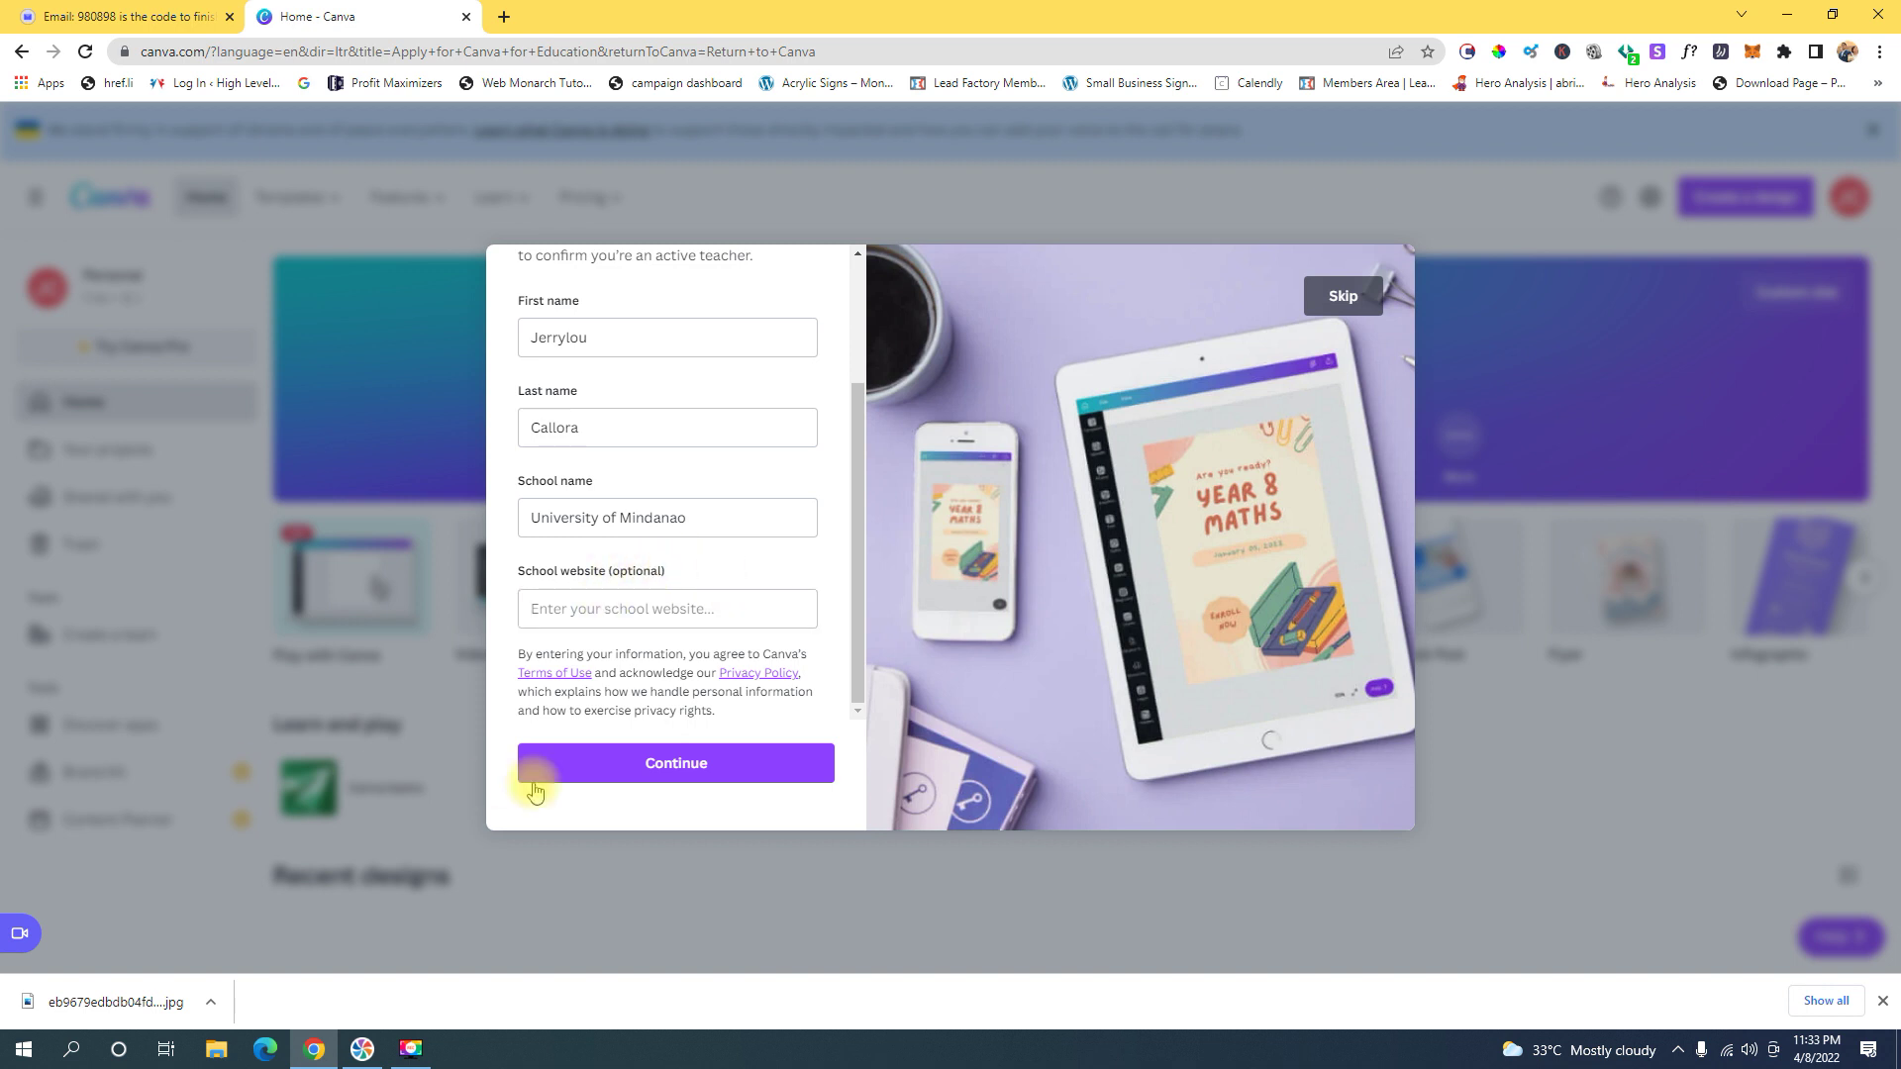
pyautogui.scroll(1, 858, 521)
pyautogui.scroll(2, 857, 522)
pyautogui.scroll(-3, 848, 539)
pyautogui.click(717, 763)
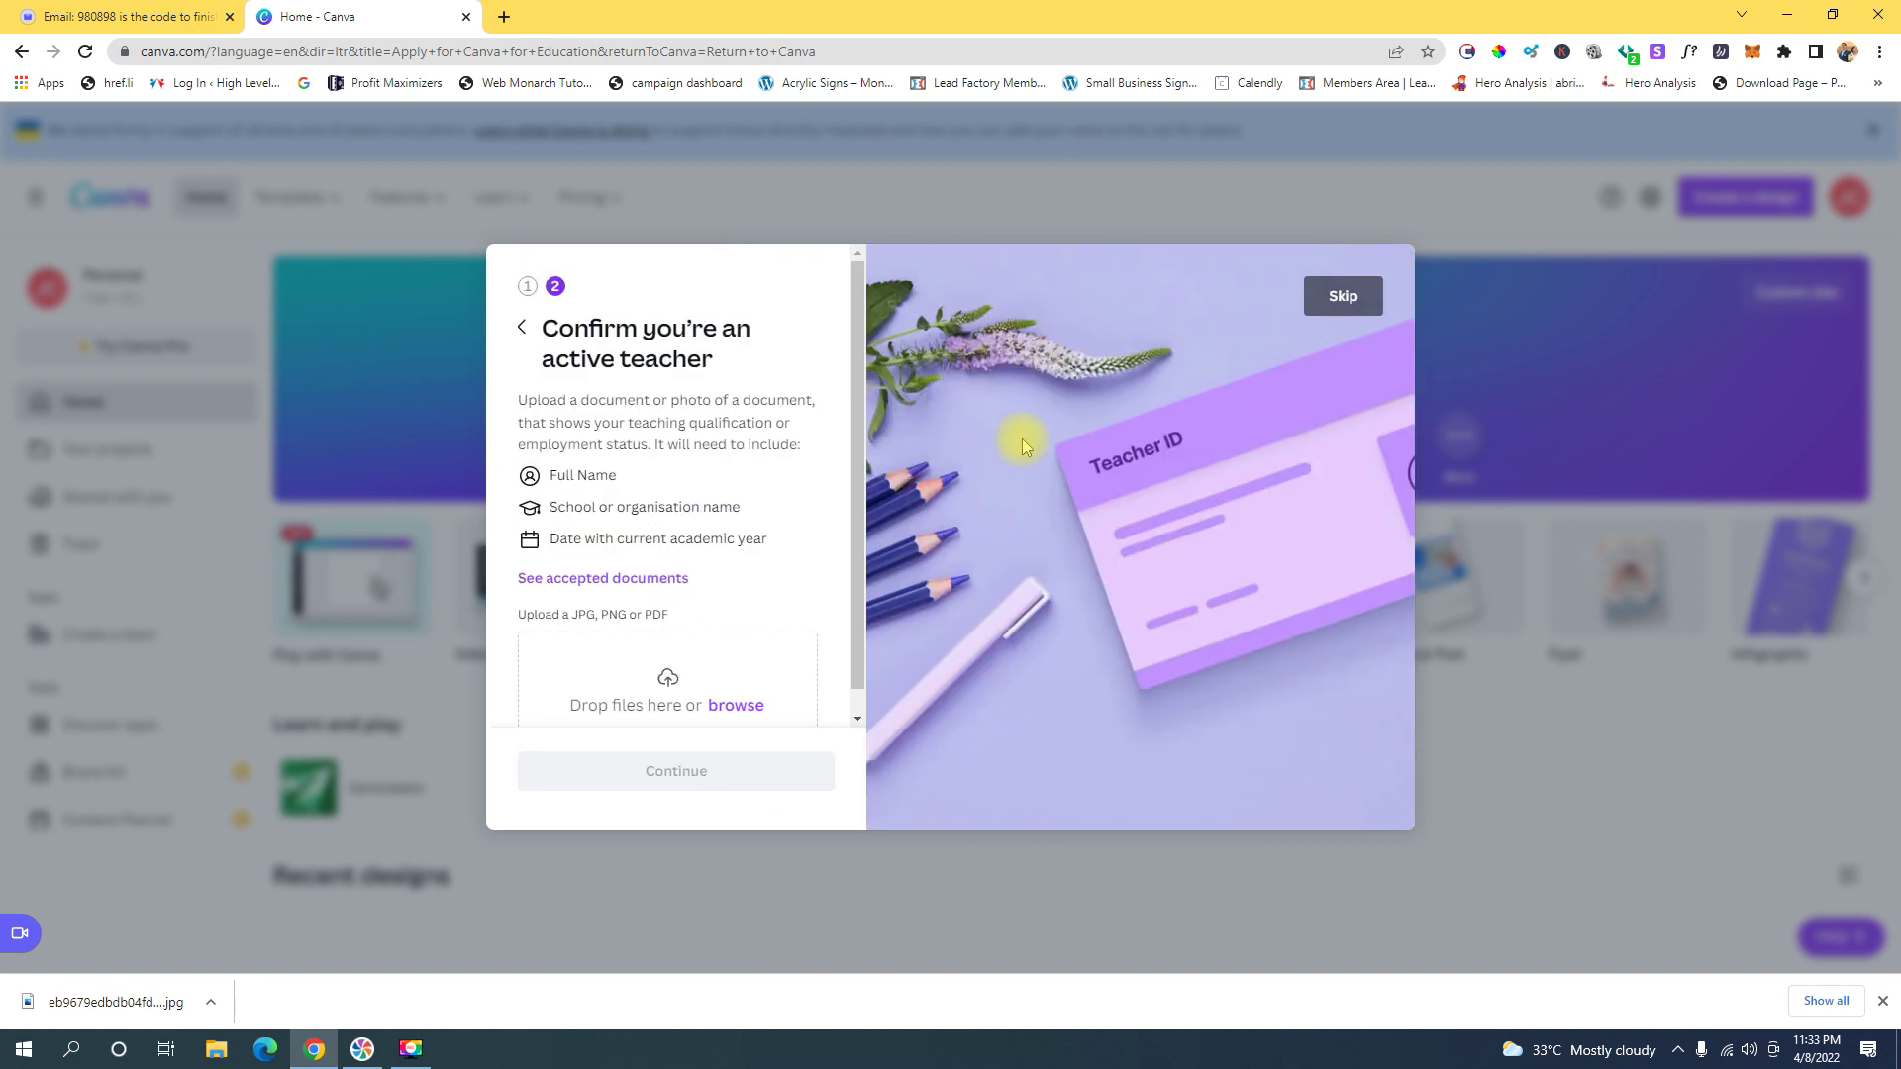
# Review the accepted proof documents and eligibility guidelines, then close the list.
pyautogui.moveTo(860, 433); pyautogui.dragTo(856, 552)
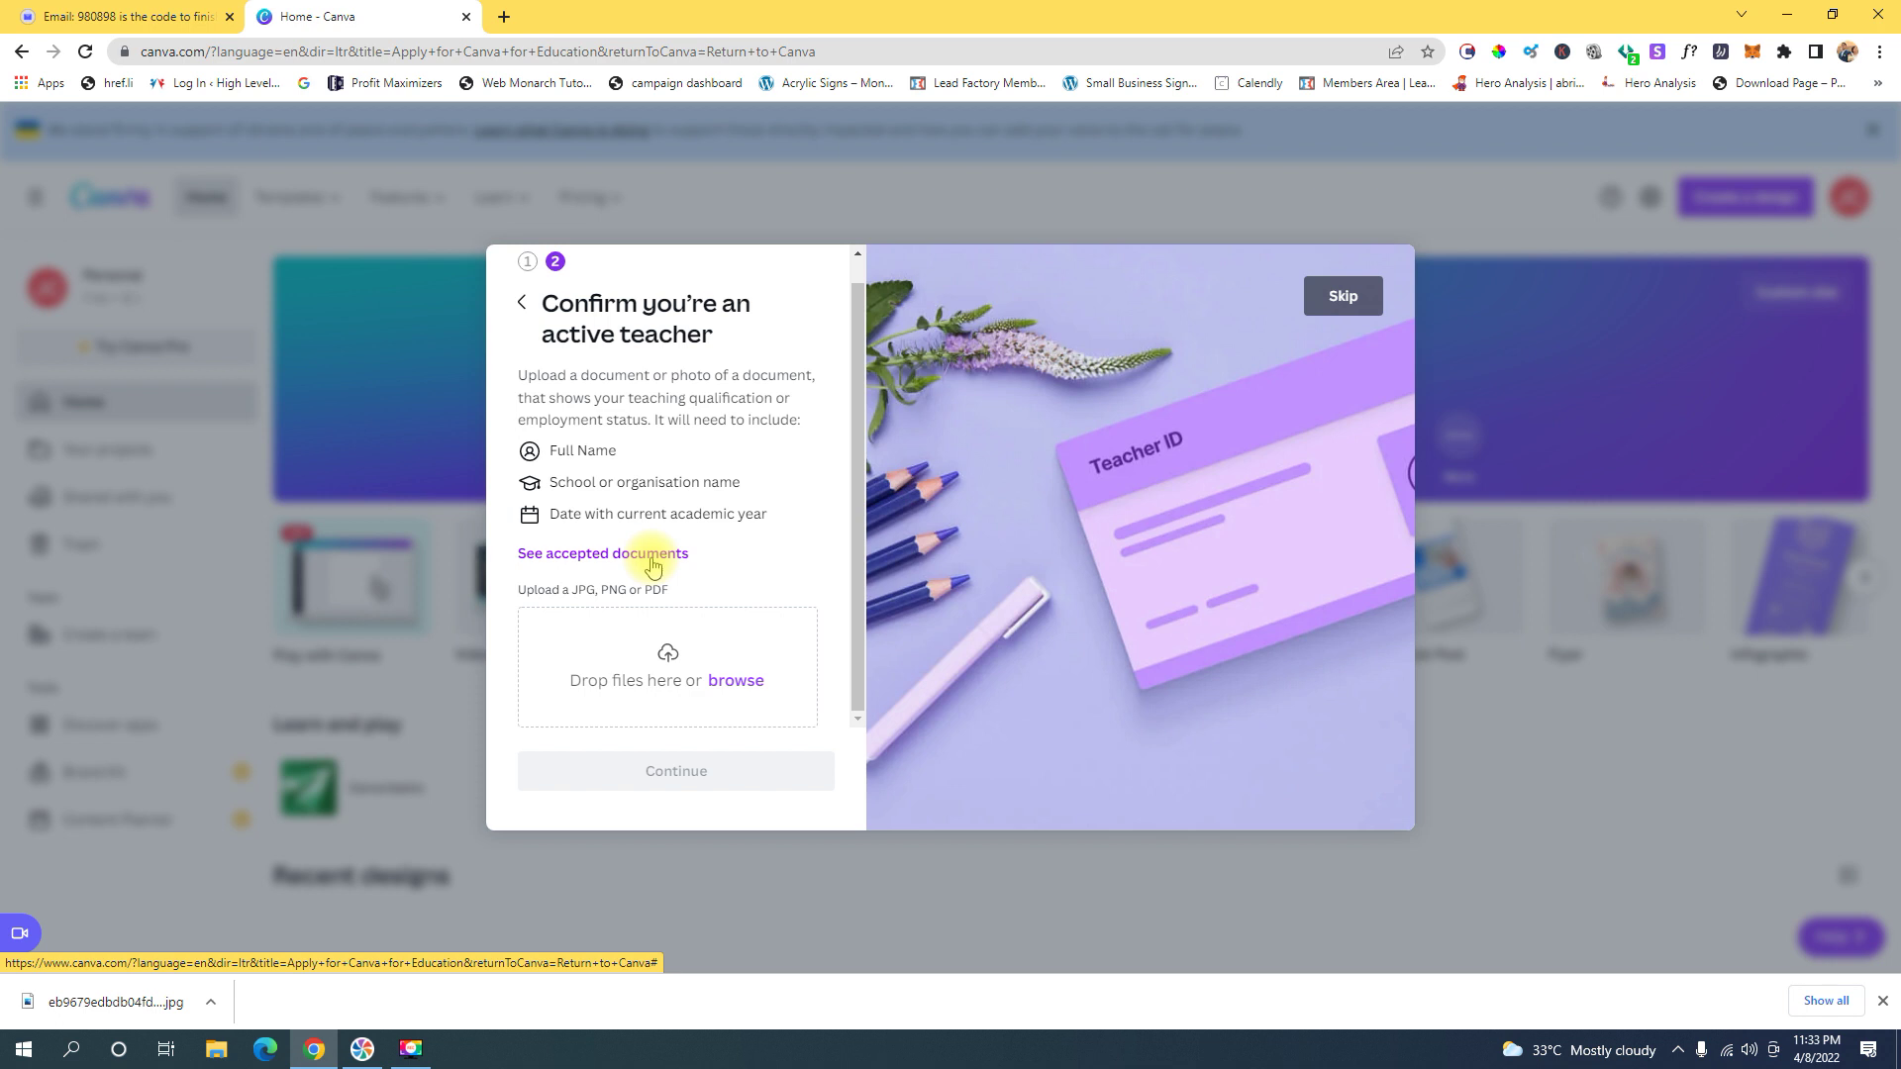
pyautogui.click(650, 565)
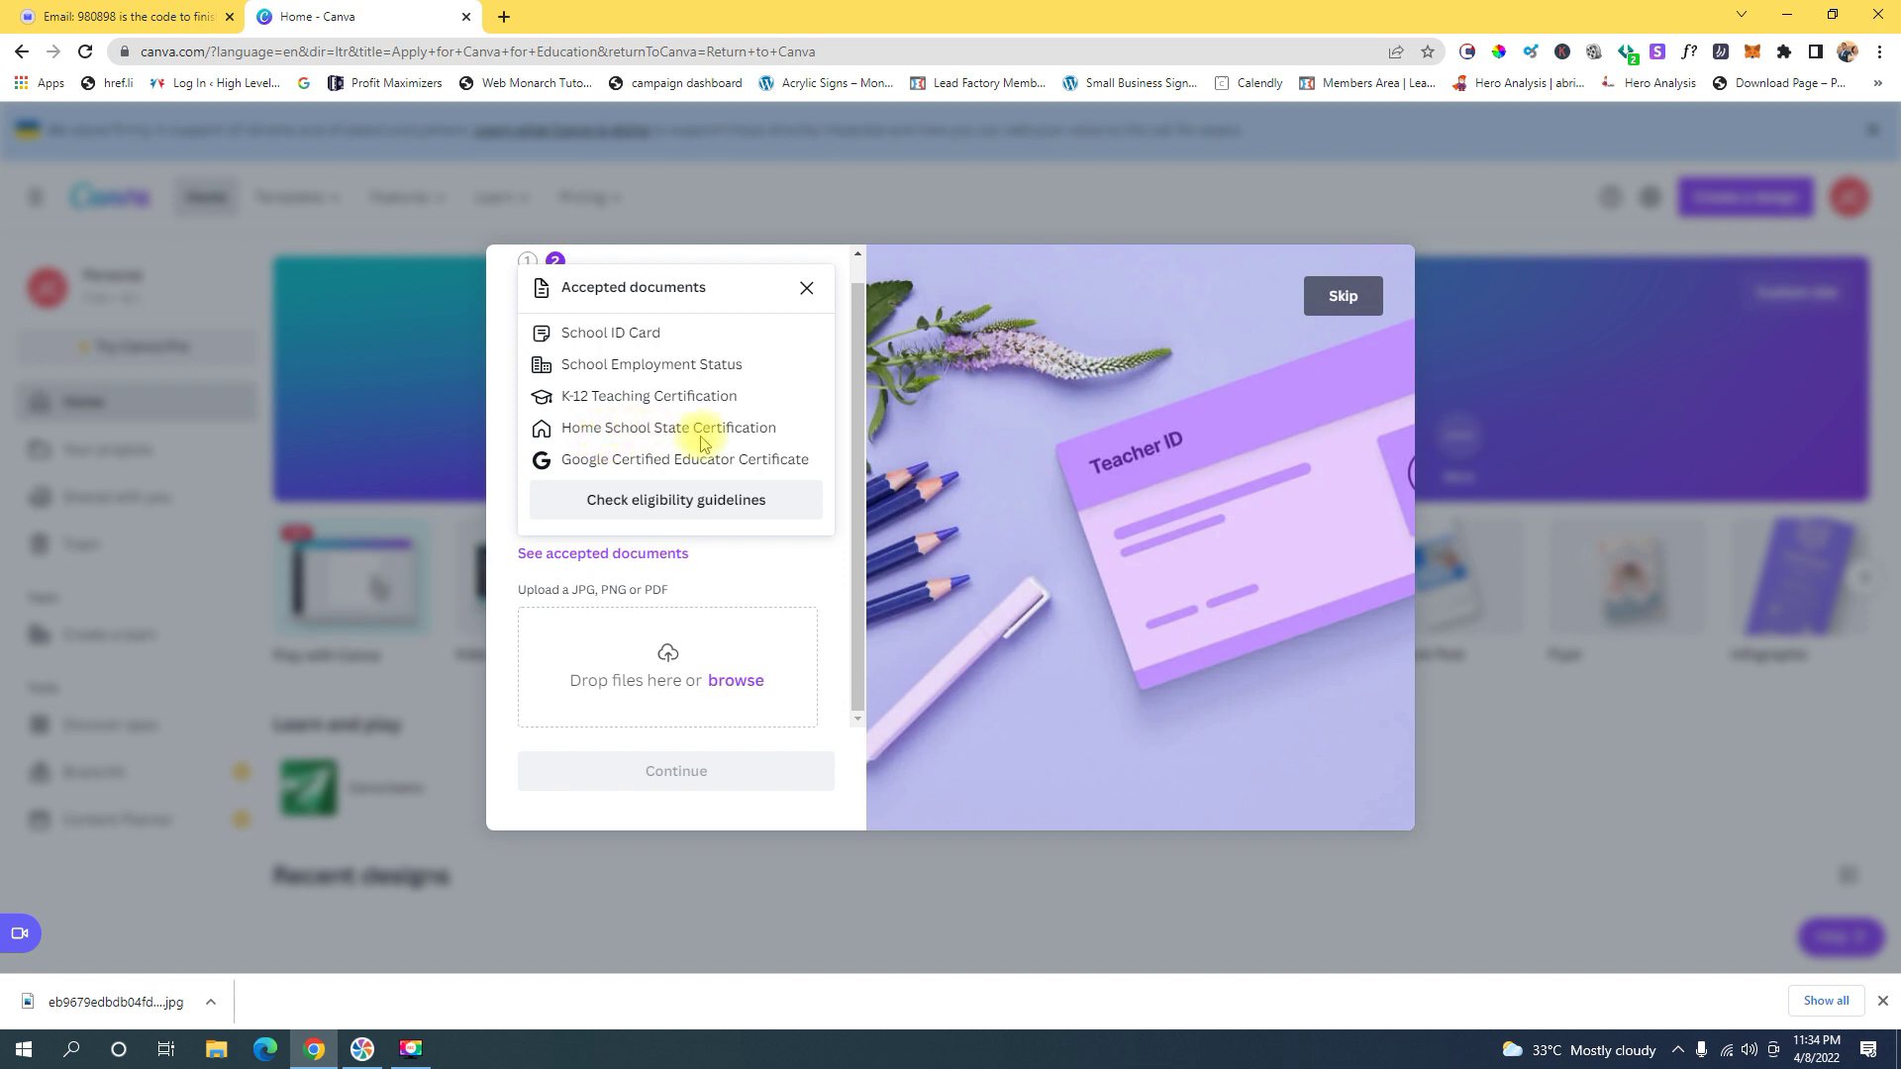
pyautogui.click(709, 493)
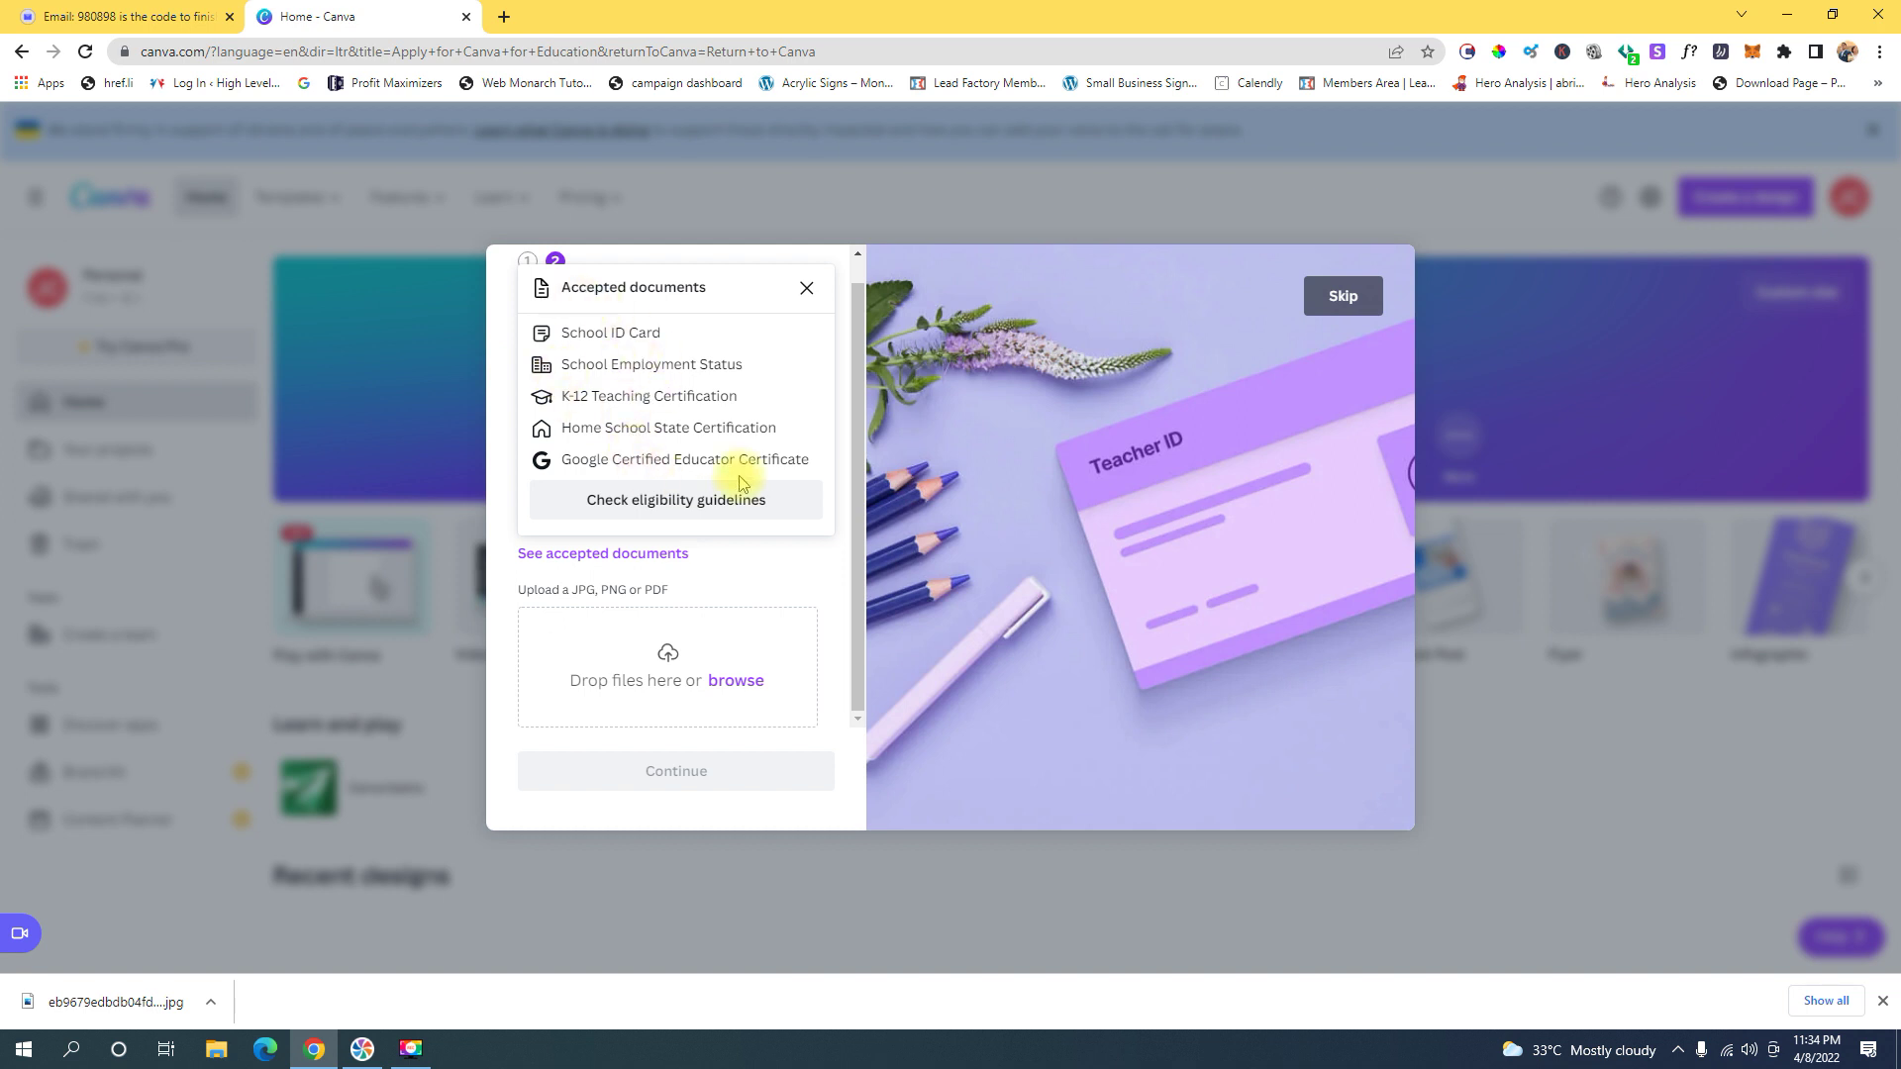
pyautogui.click(805, 289)
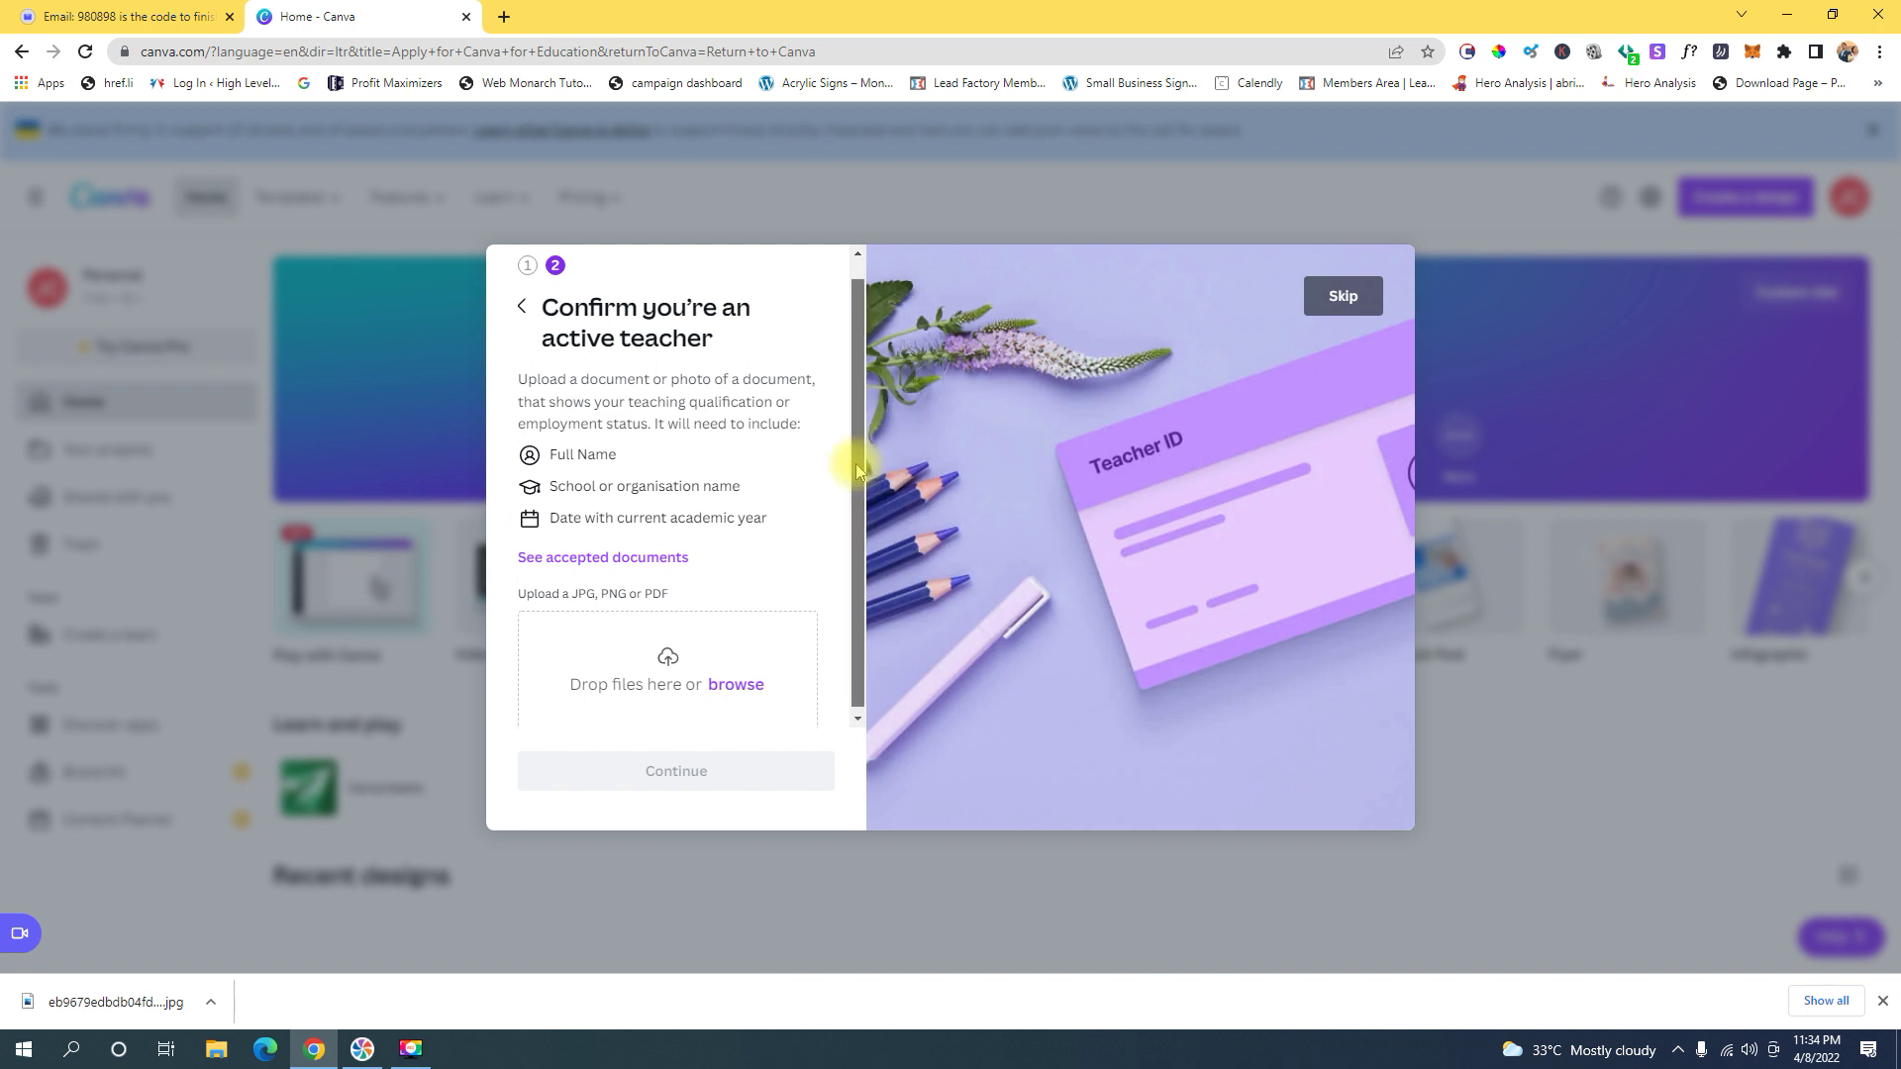
# Reopen the accepted-documents list showing School ID Card, employment status and K-12 certification.
pyautogui.scroll(1, 858, 463)
pyautogui.scroll(-1, 854, 475)
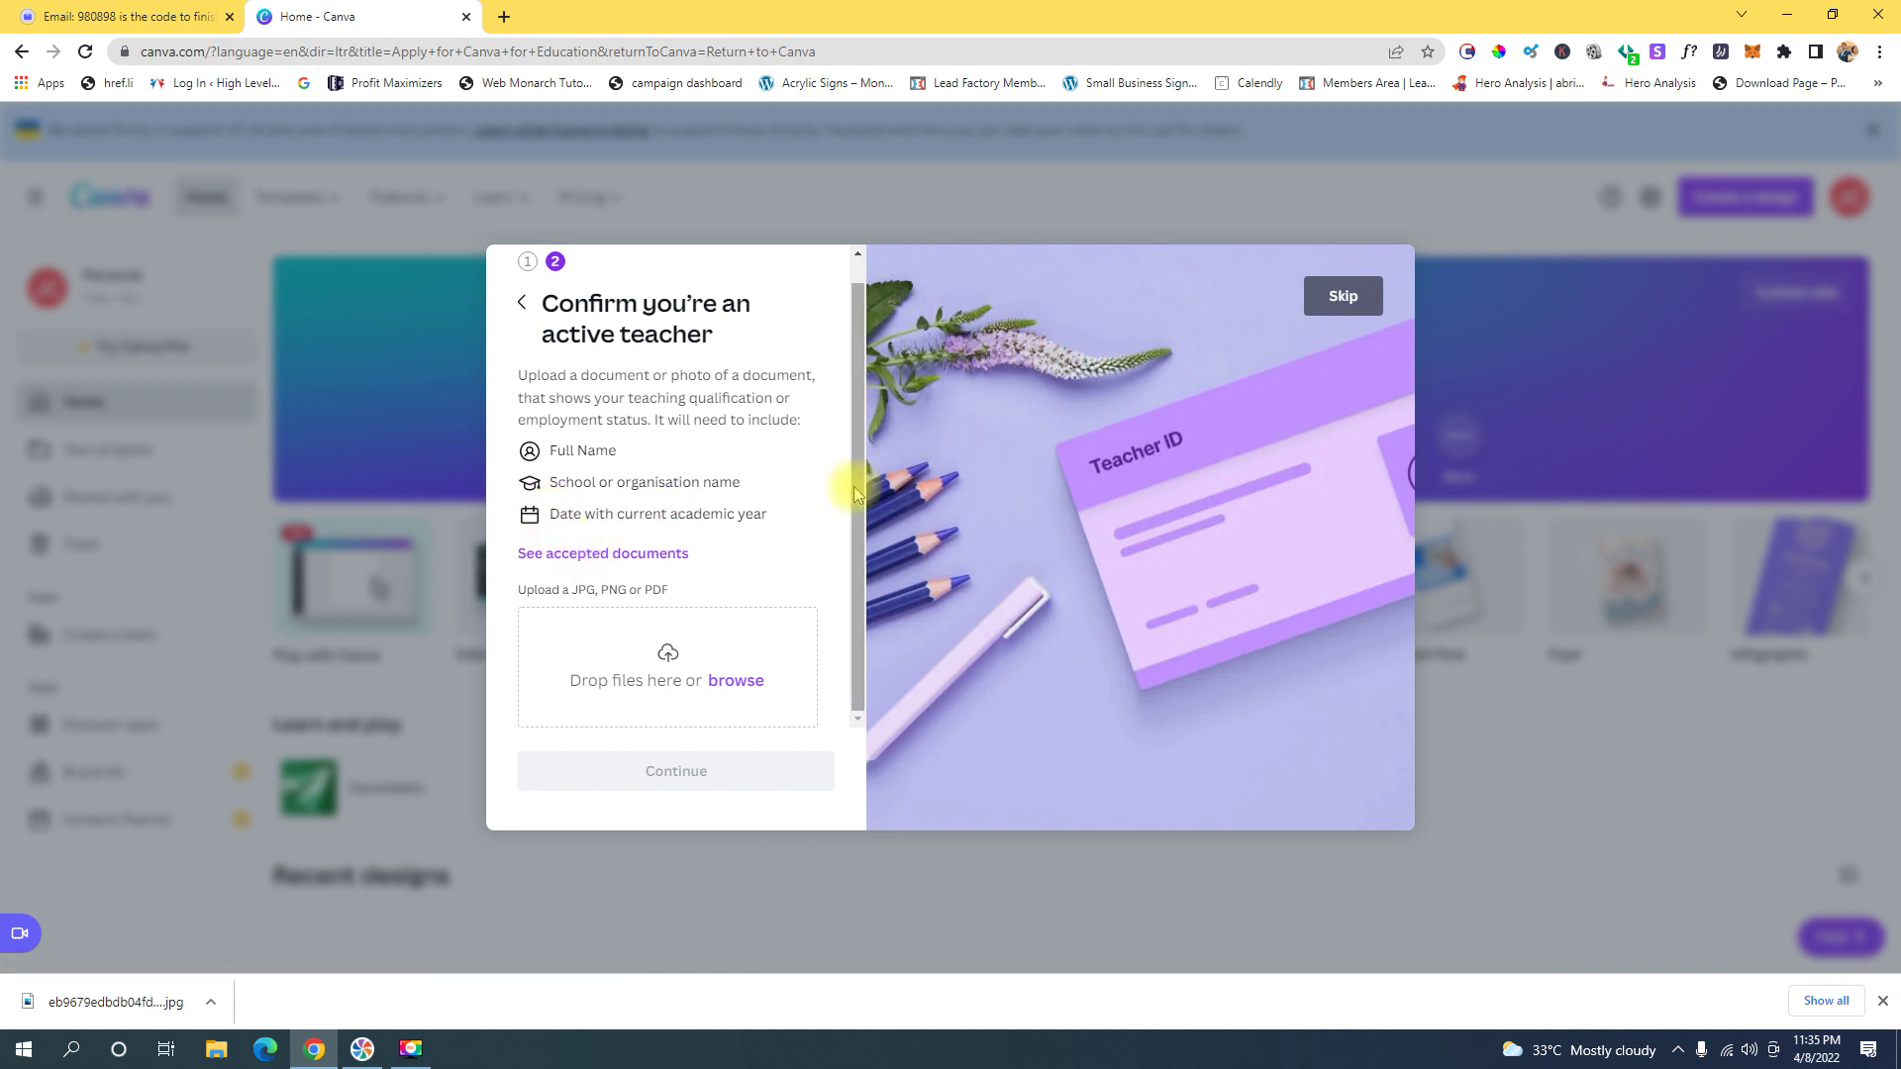
pyautogui.moveTo(857, 495); pyautogui.dragTo(858, 446)
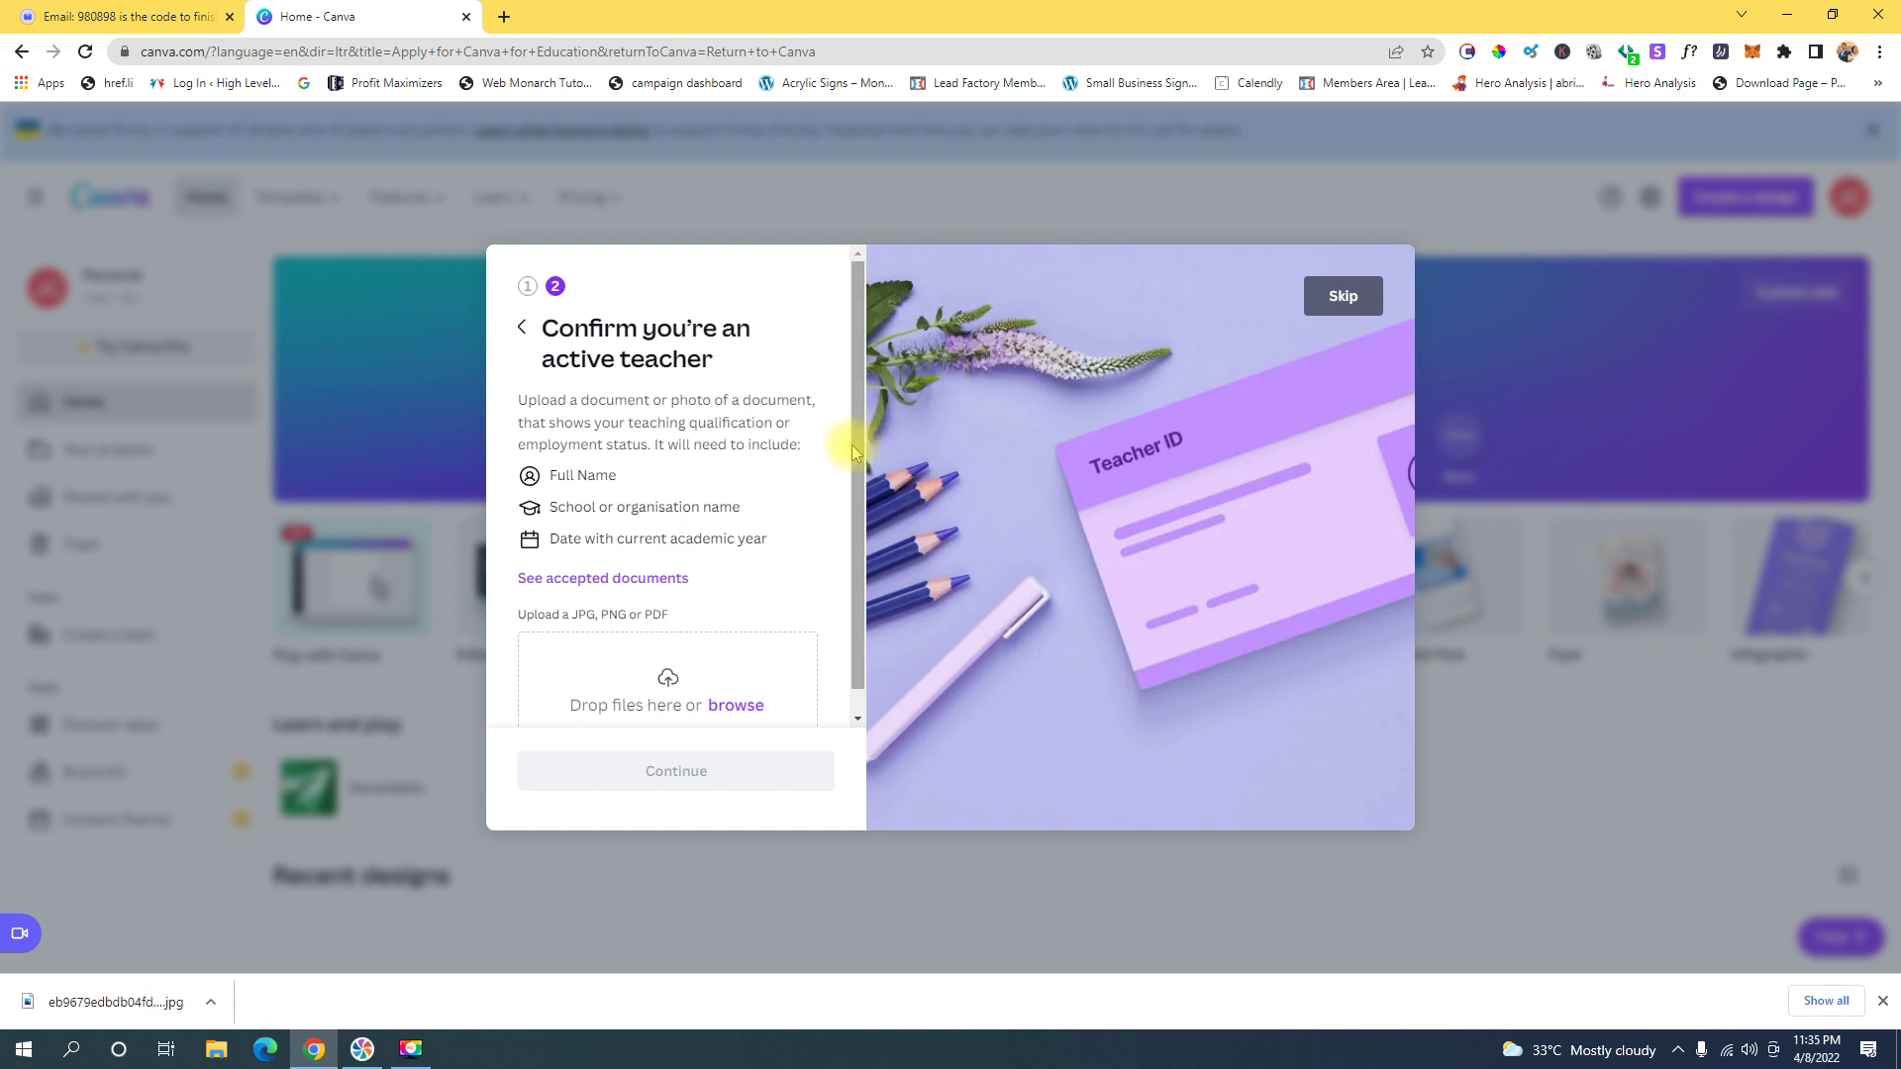
pyautogui.moveTo(860, 490); pyautogui.dragTo(859, 517)
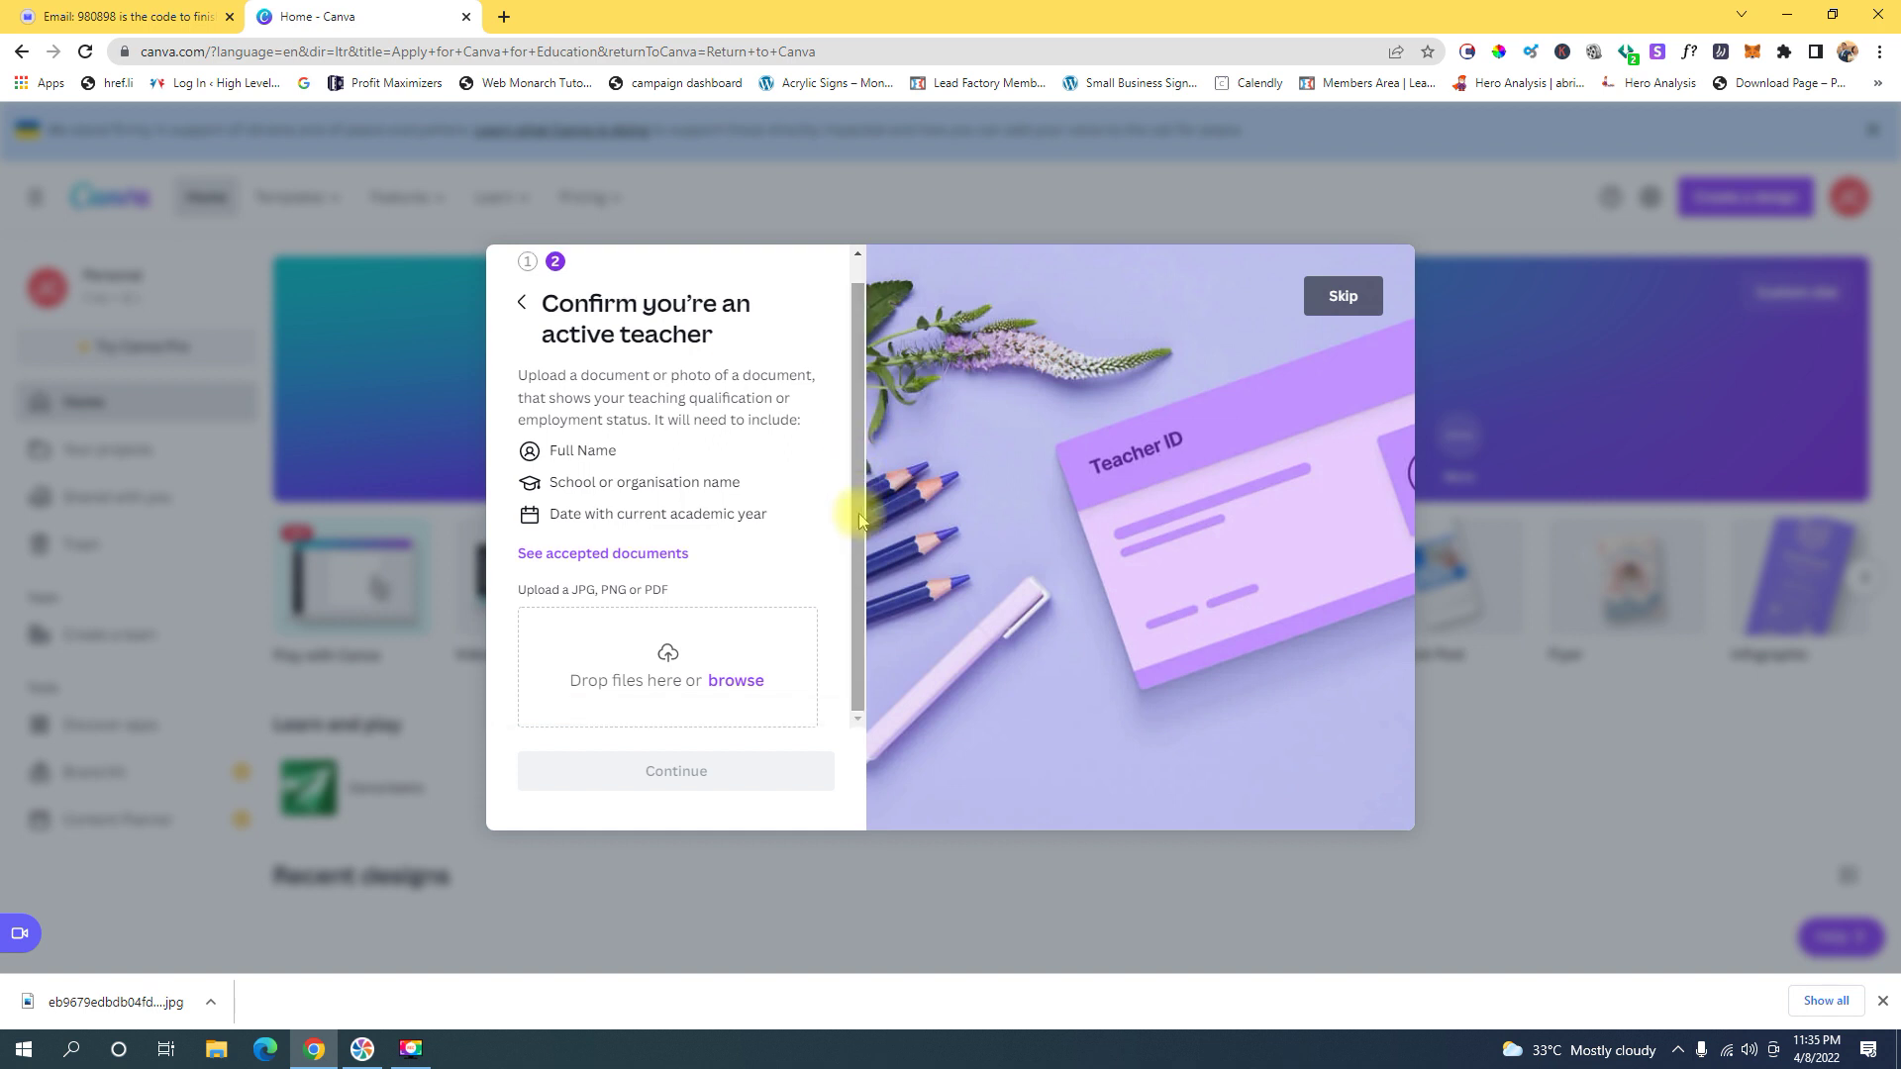
pyautogui.moveTo(859, 518)
pyautogui.mouseDown()
pyautogui.moveTo(863, 473)
pyautogui.moveTo(849, 550)
pyautogui.mouseUp()
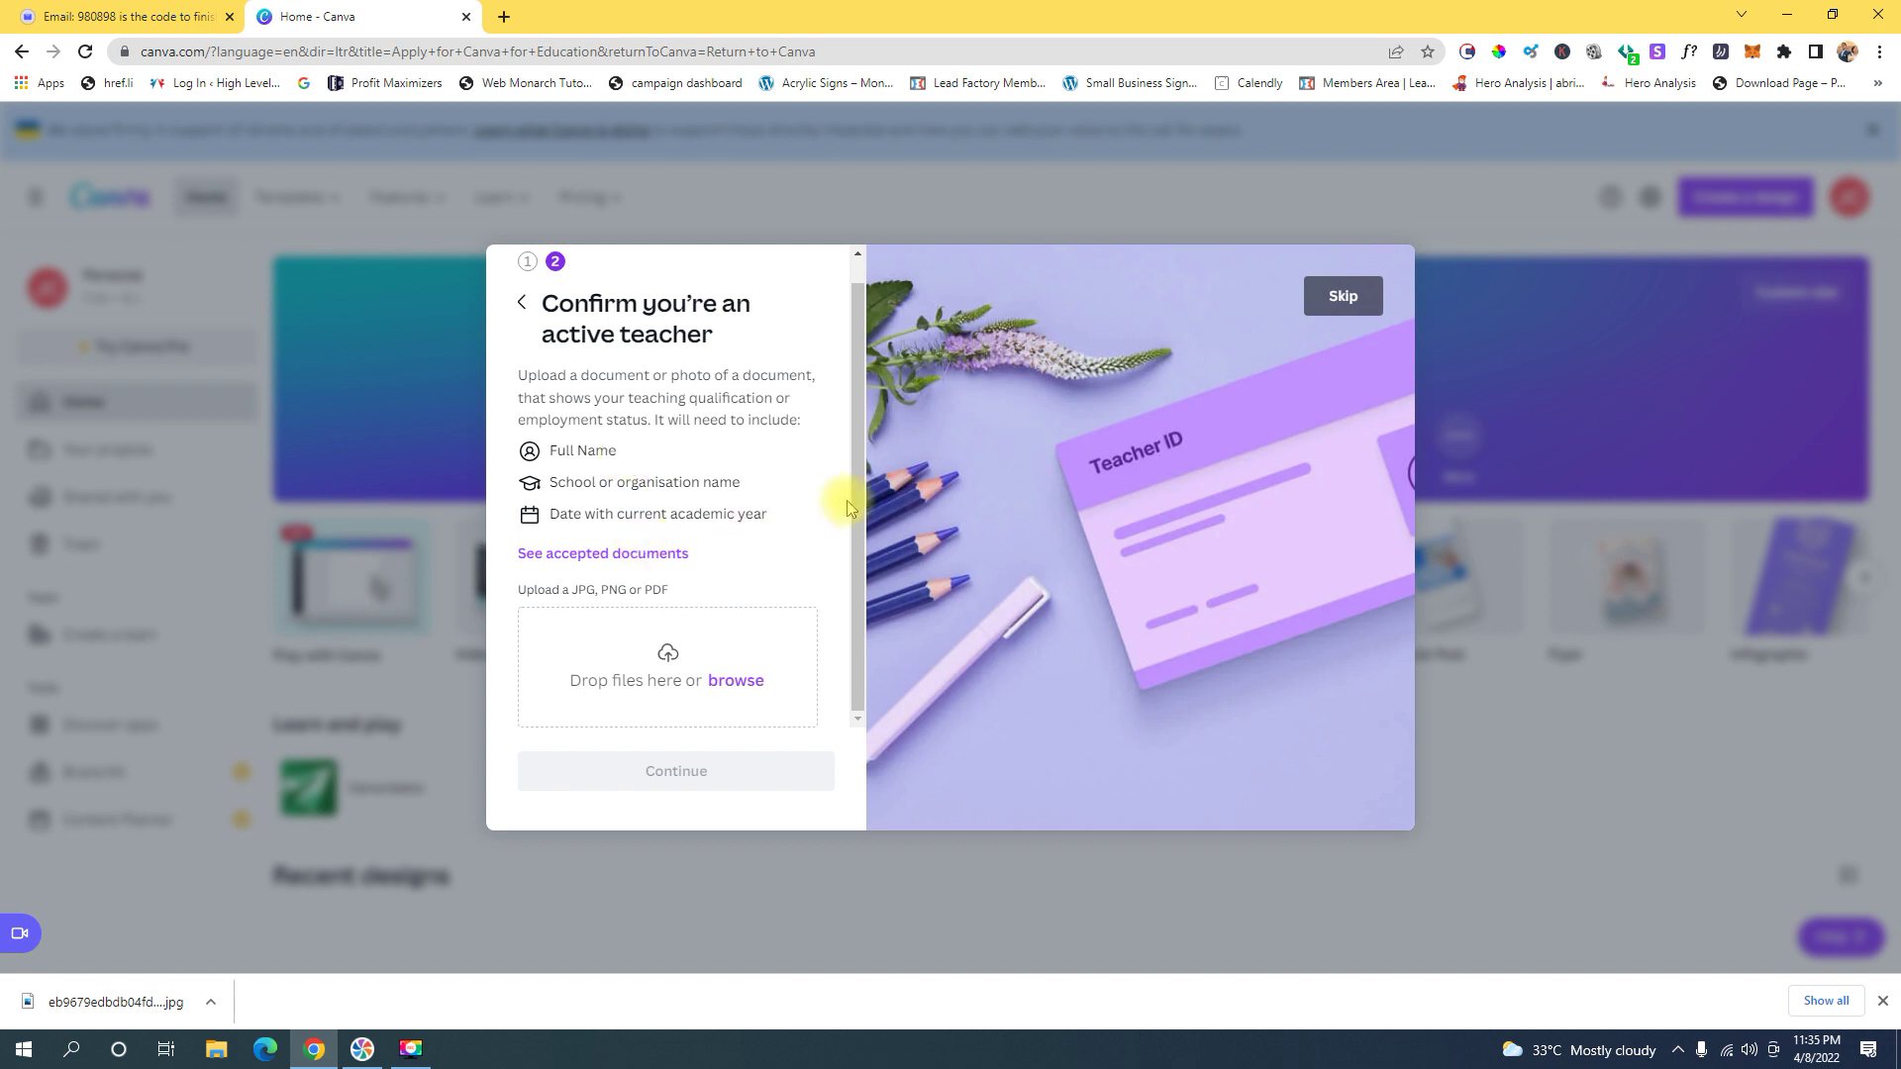
pyautogui.moveTo(853, 526); pyautogui.dragTo(862, 498)
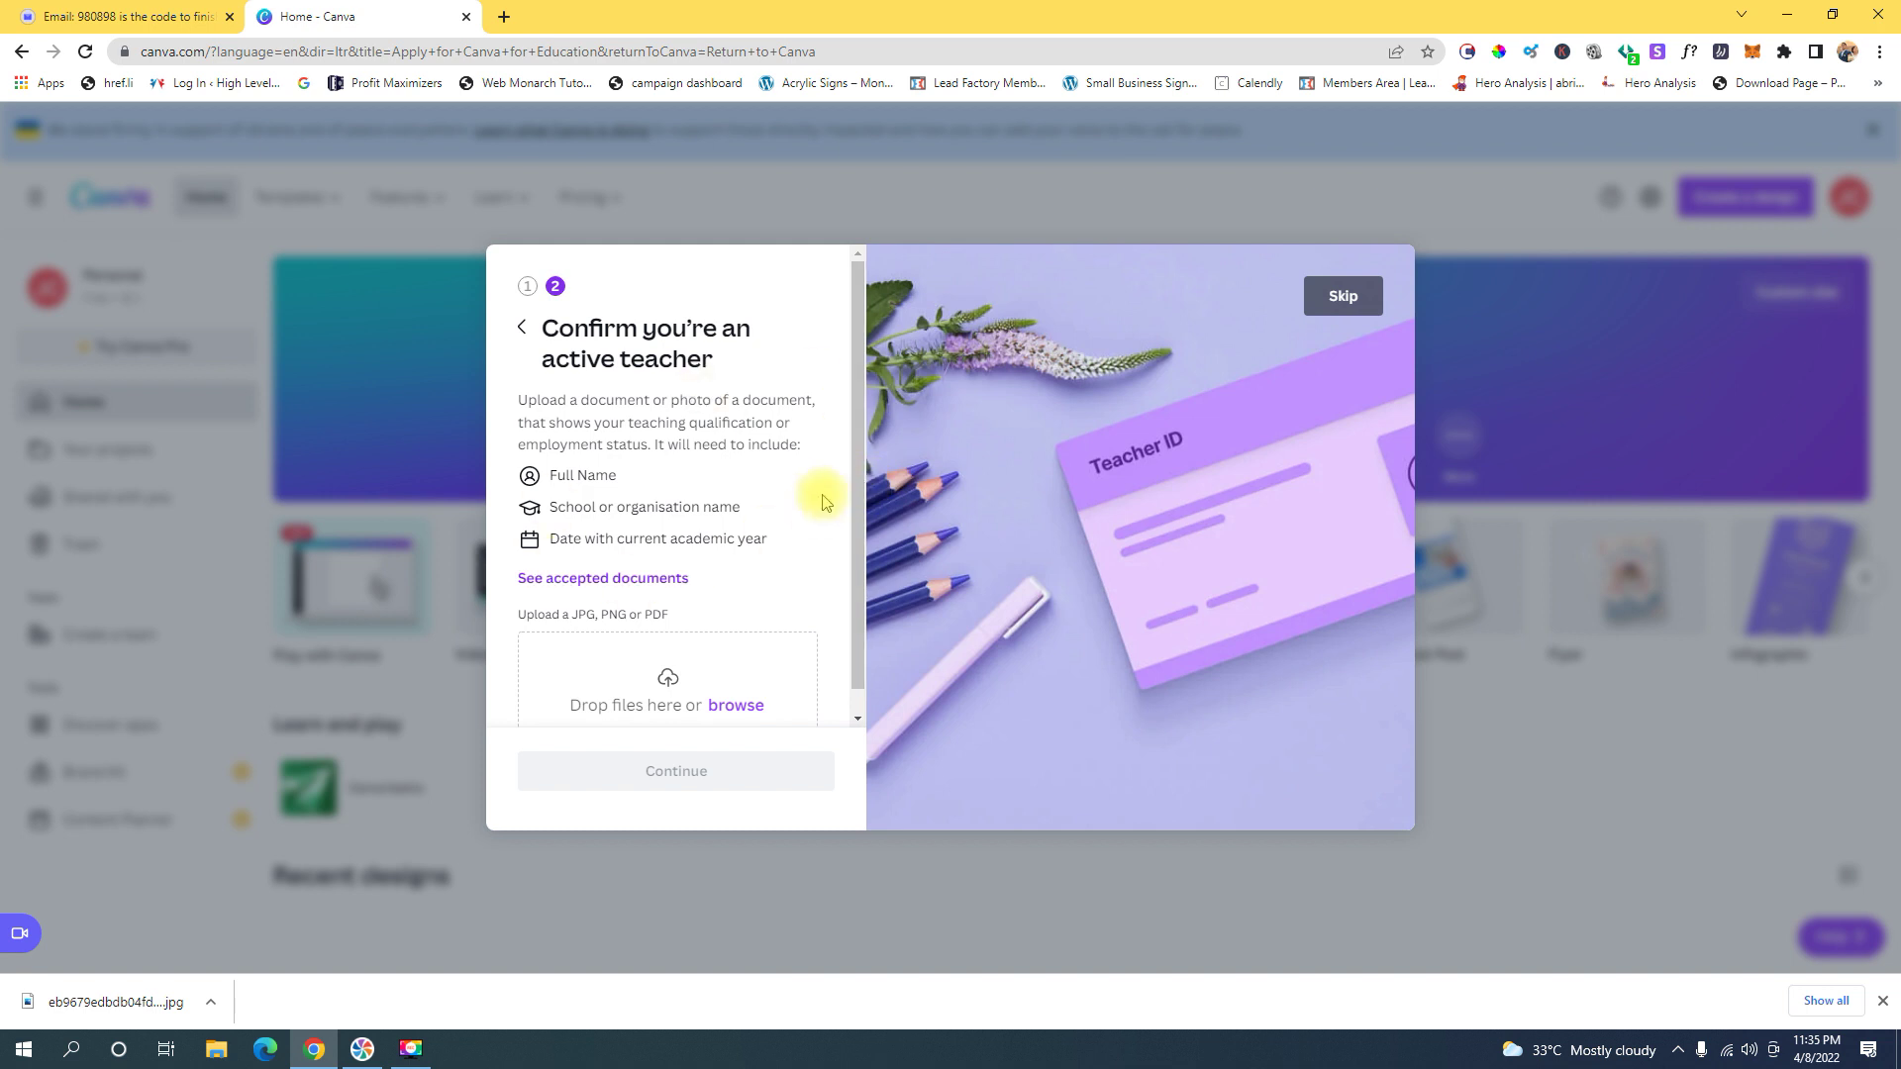
pyautogui.scroll(-1, 851, 525)
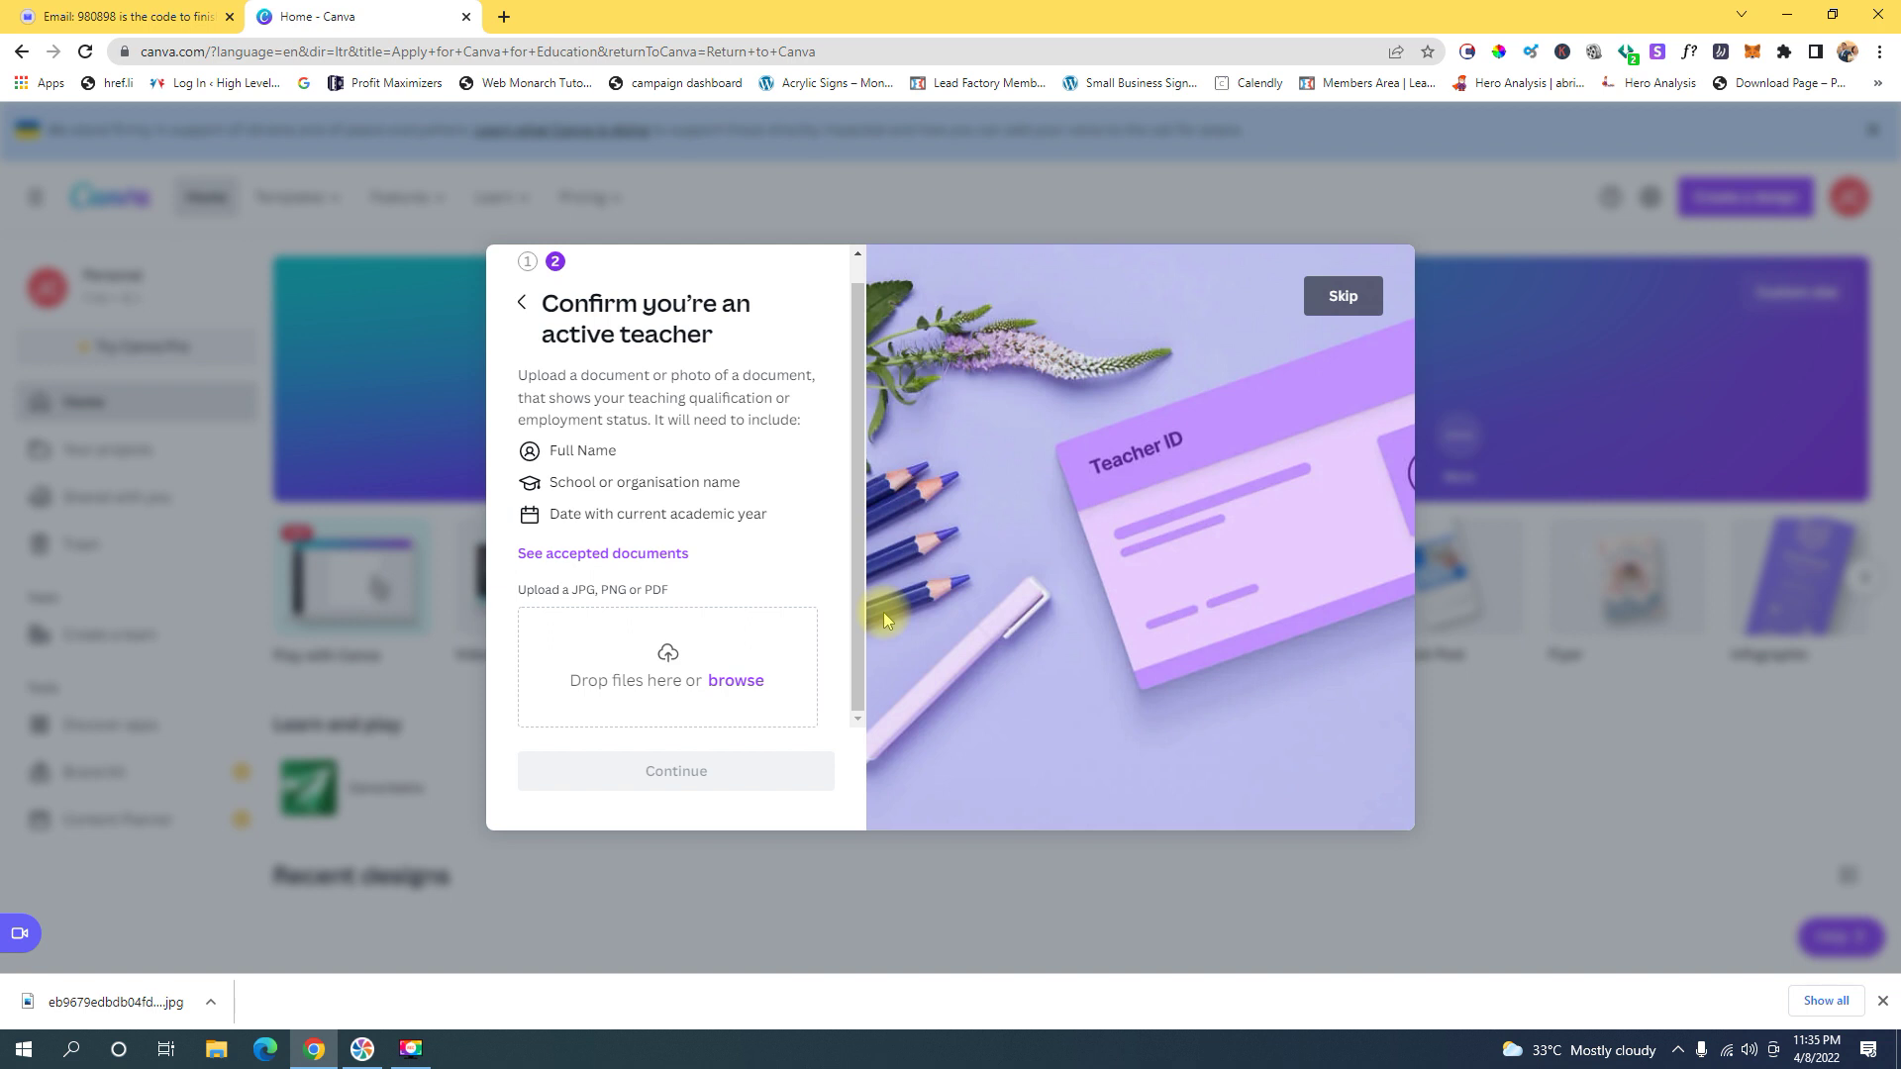
pyautogui.click(661, 554)
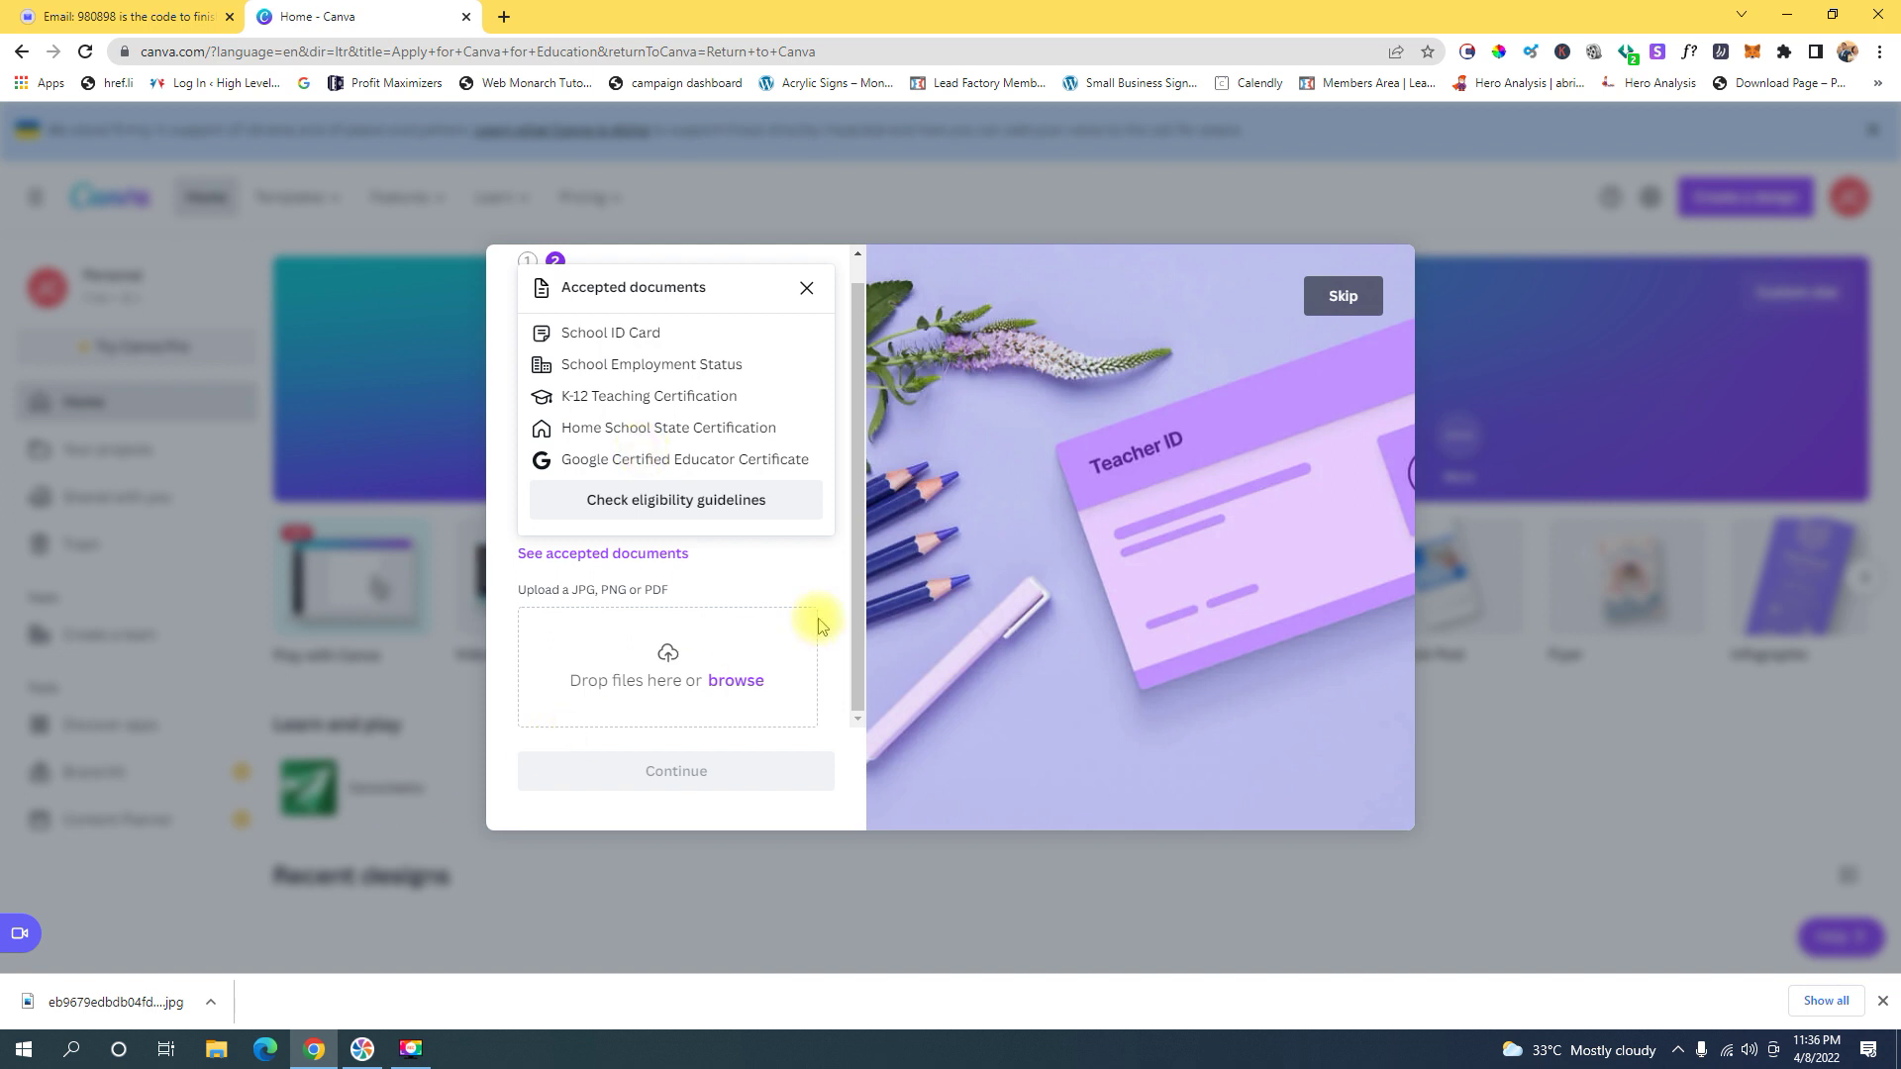
# Upload 'bgremoved (1)' from Downloads as the teaching proof and submit it.
pyautogui.click(736, 680)
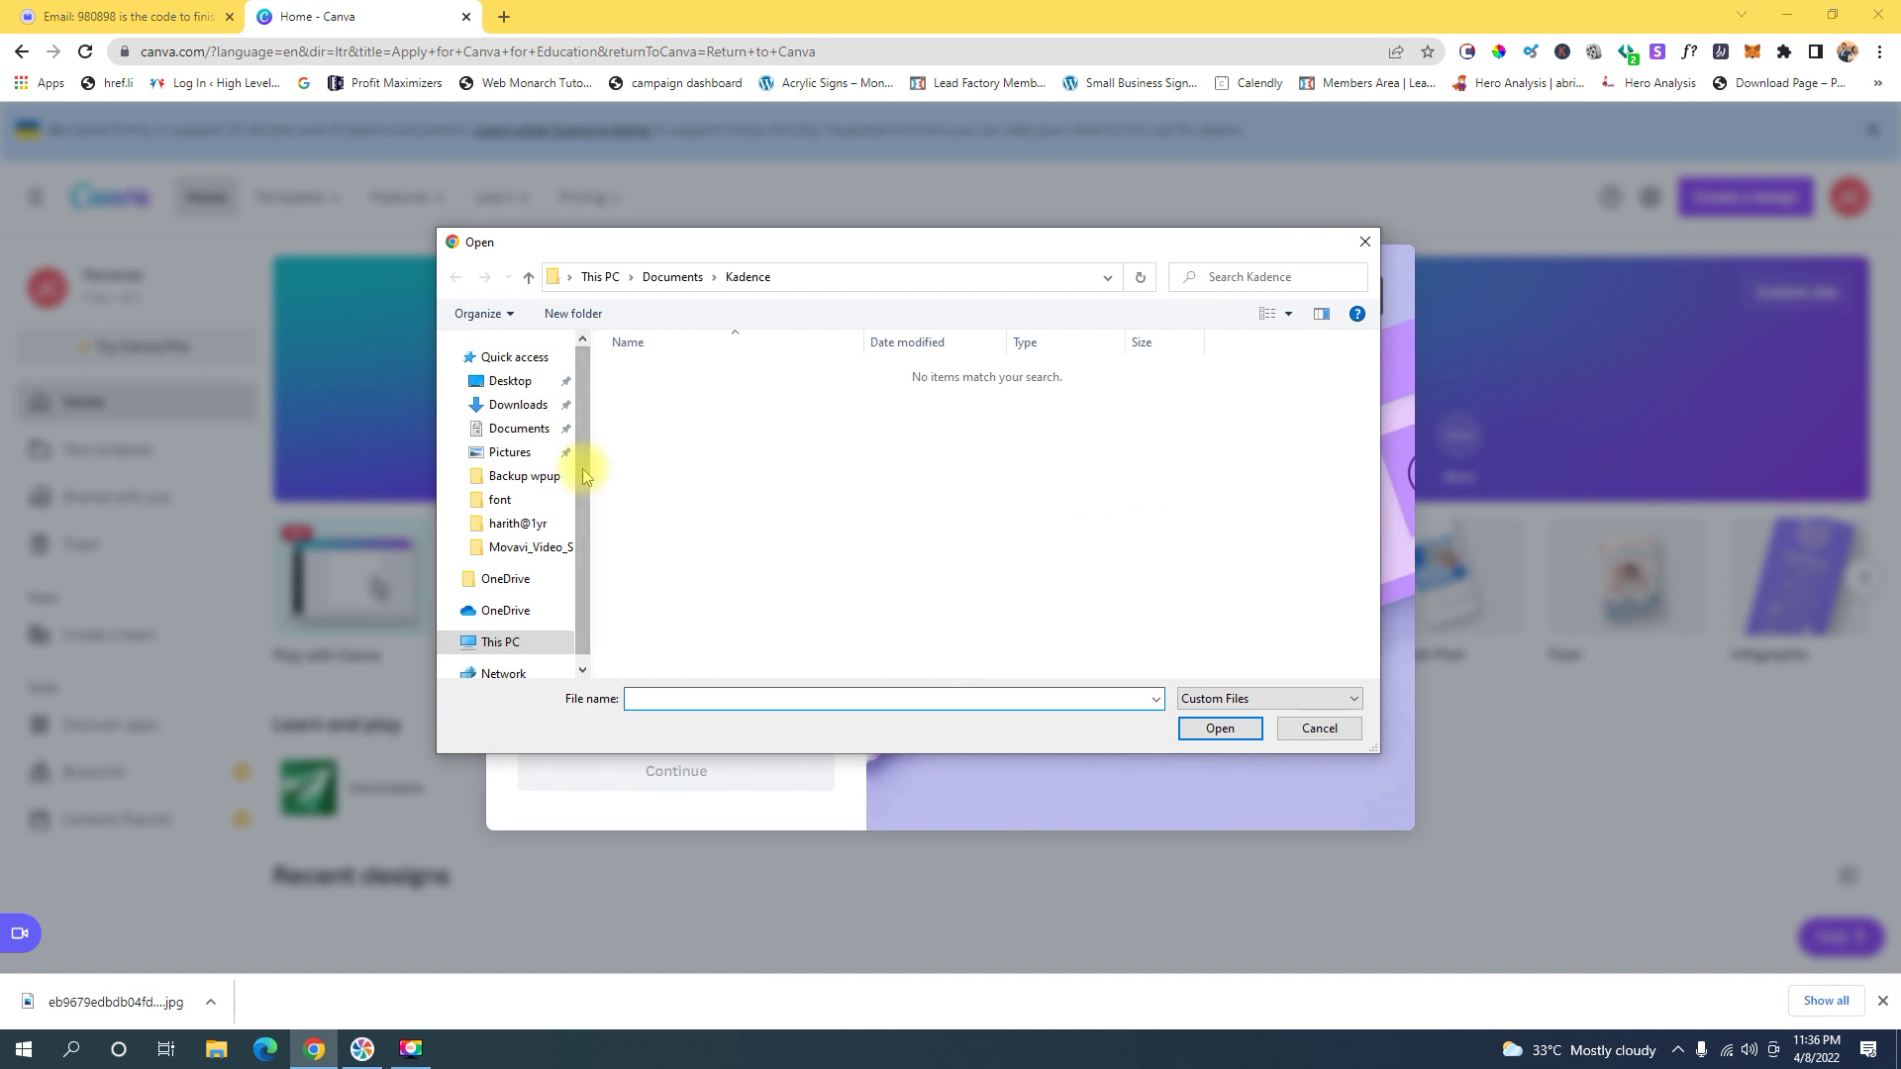
pyautogui.click(511, 429)
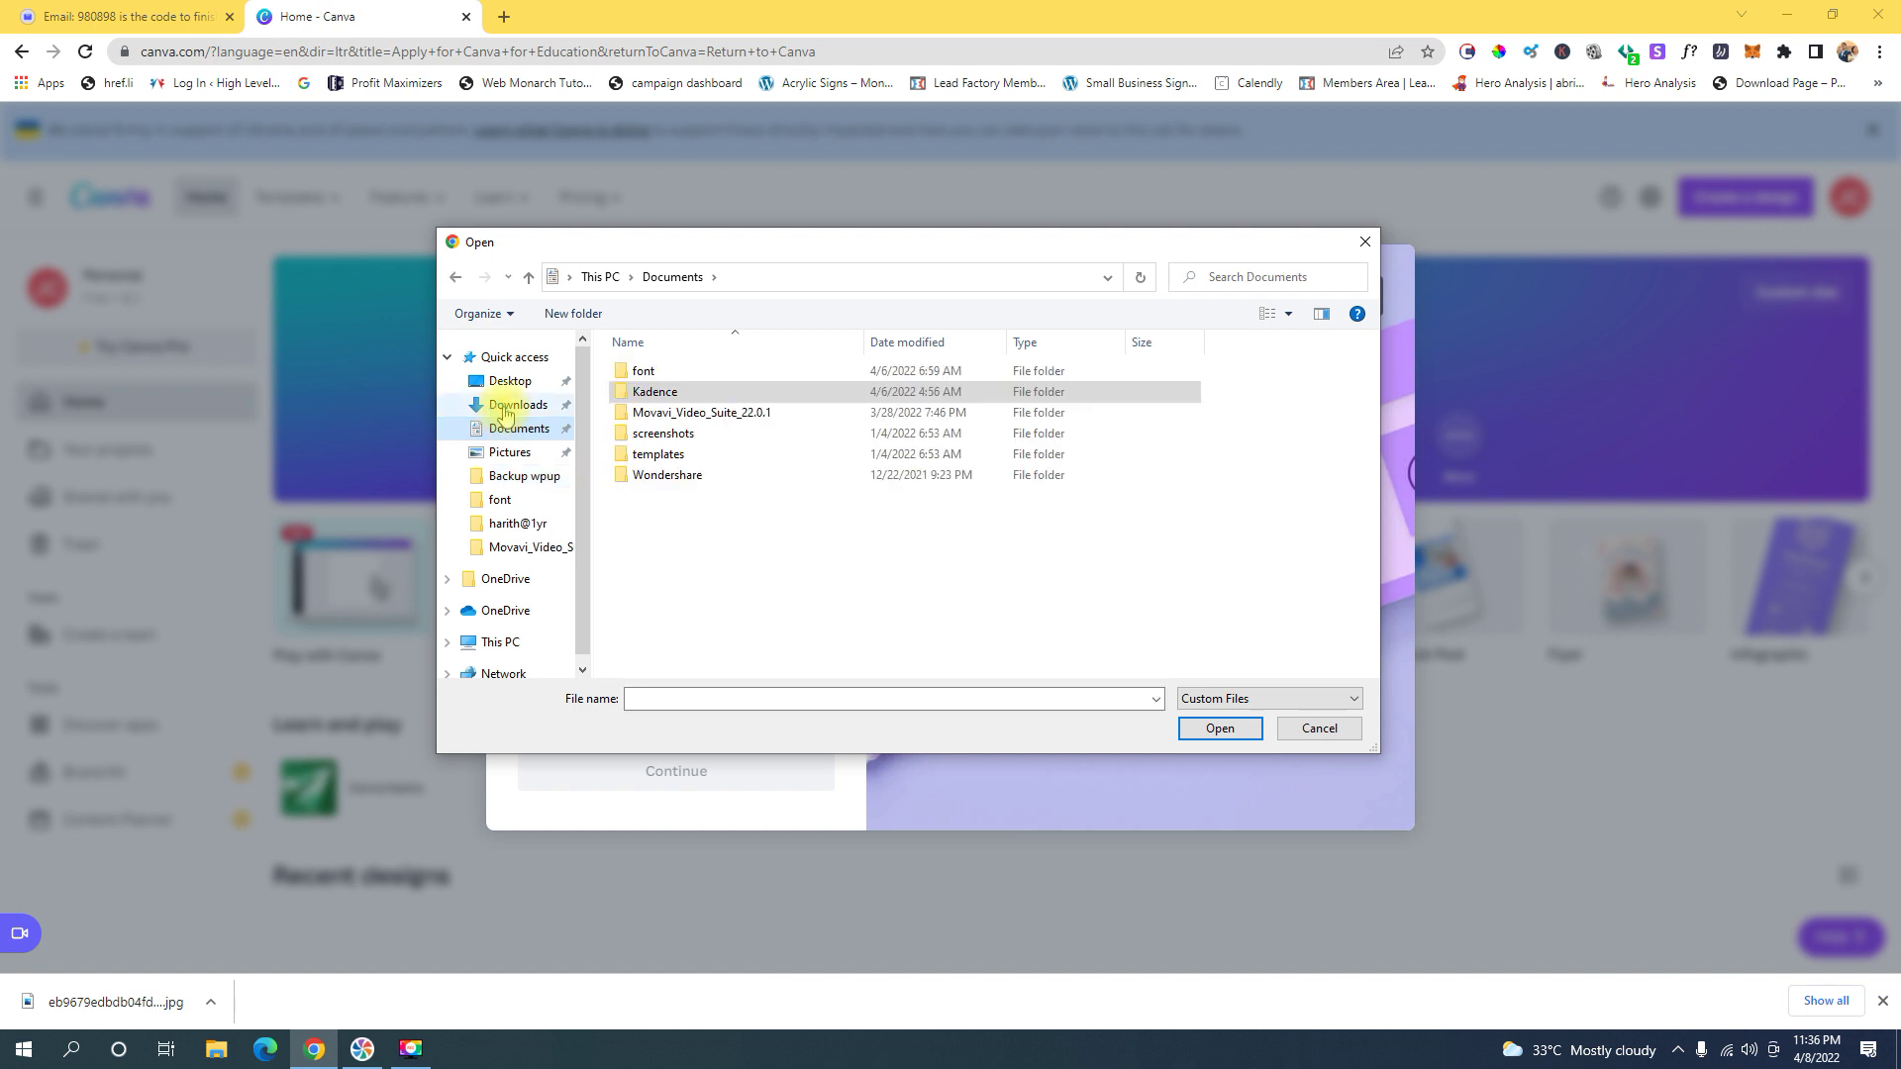
pyautogui.click(507, 405)
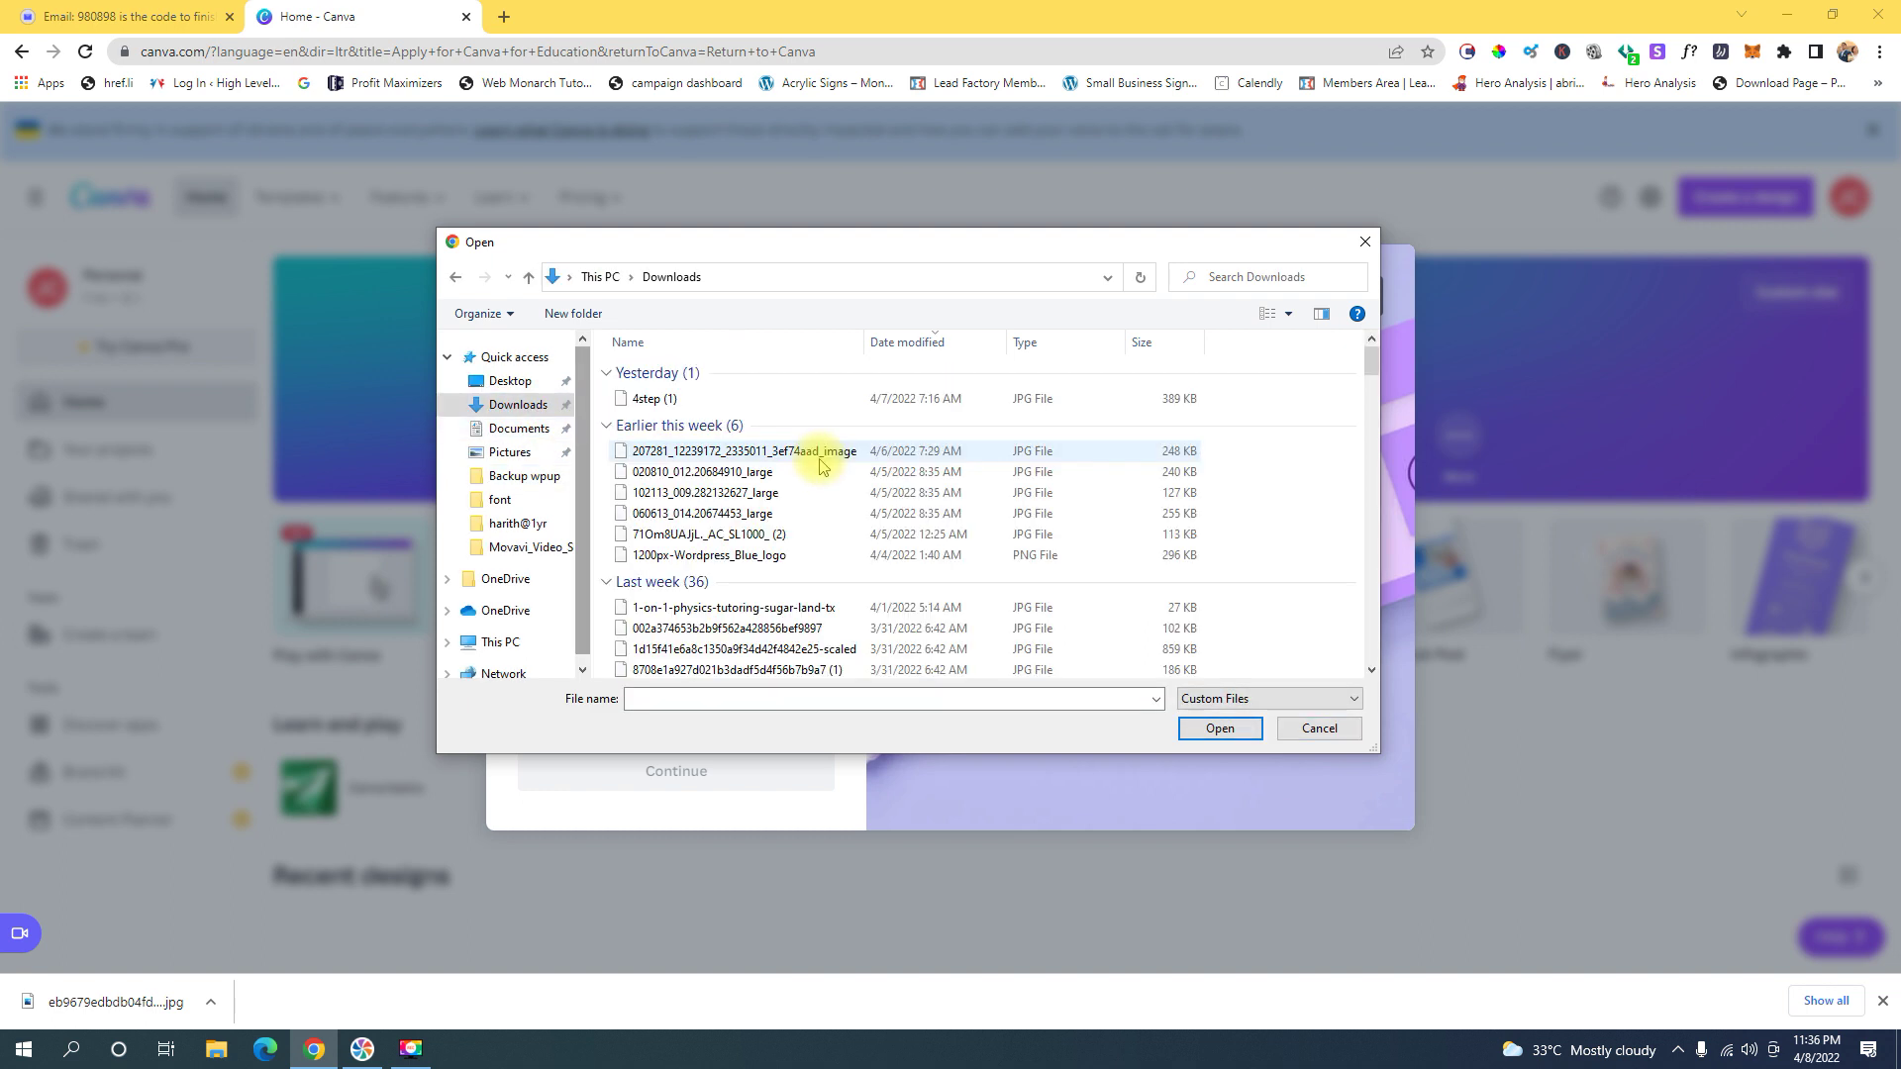
pyautogui.doubleClick(730, 397)
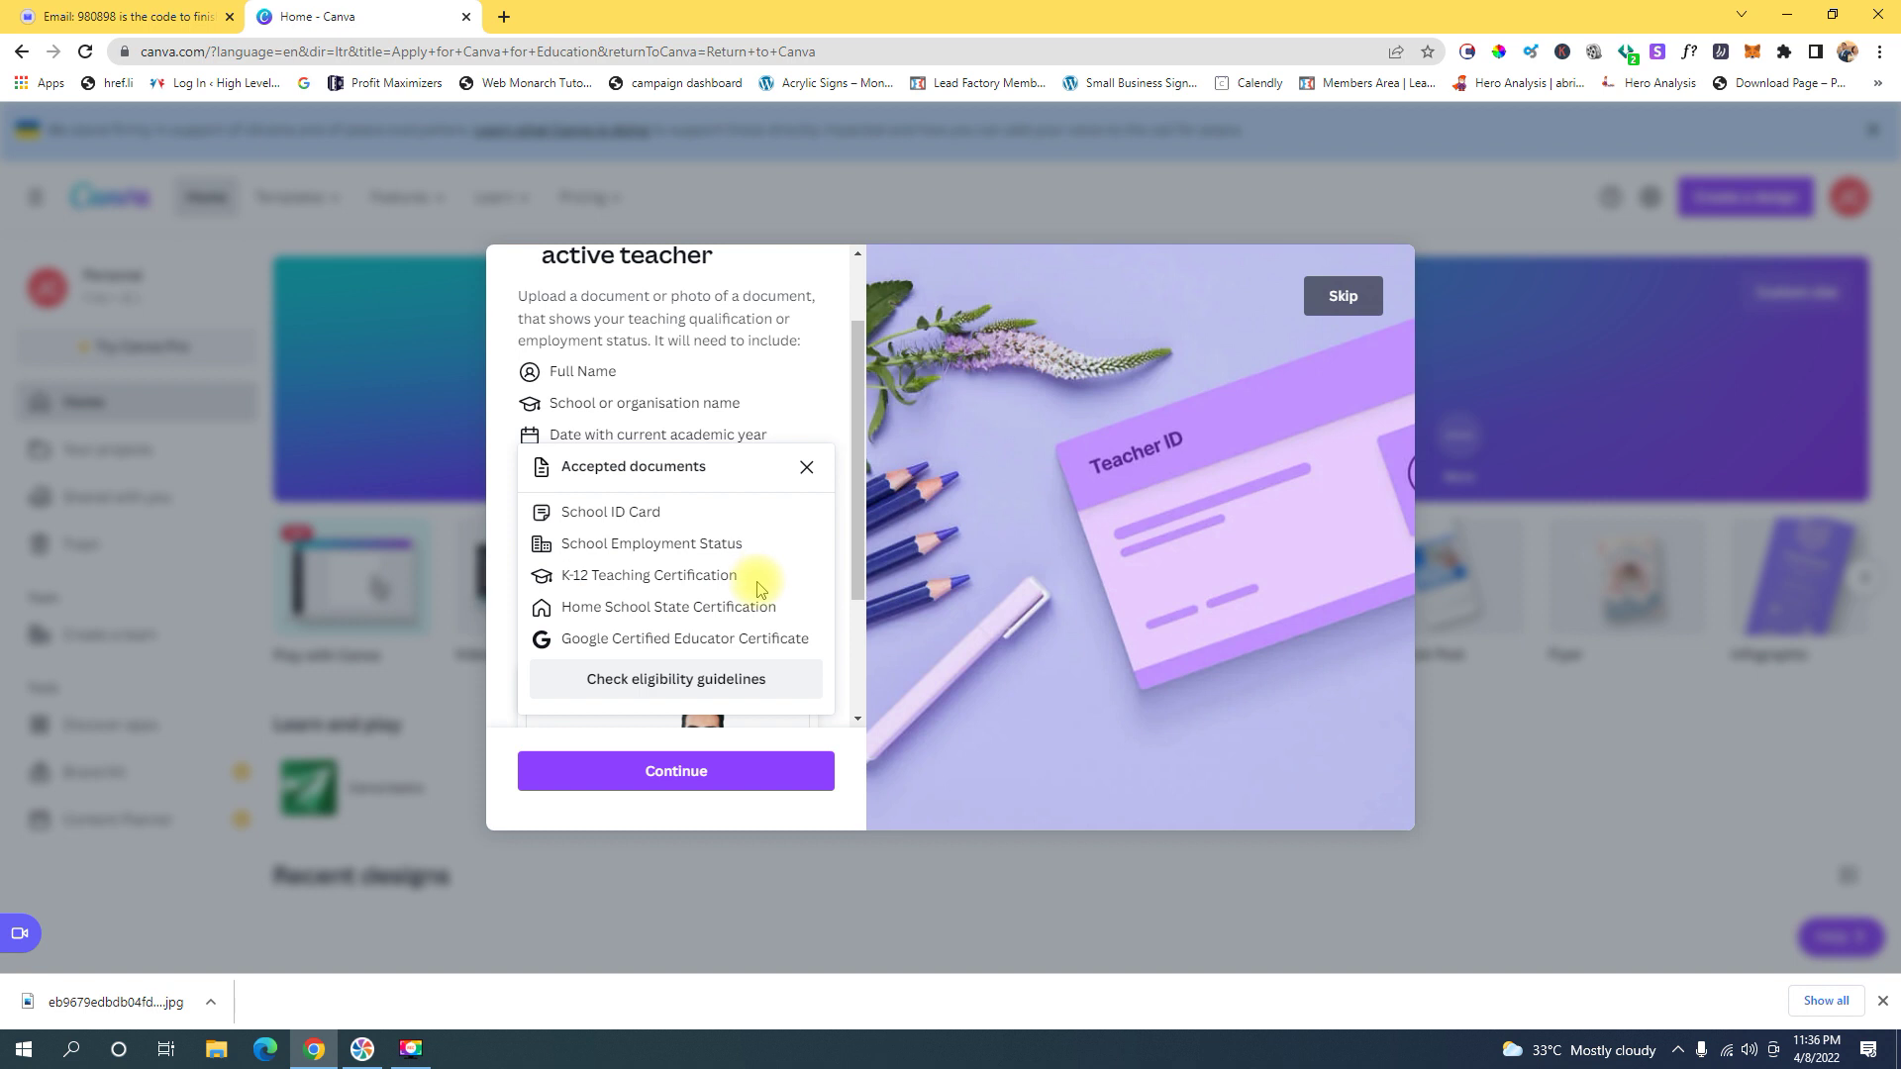
pyautogui.scroll(-1, 852, 500)
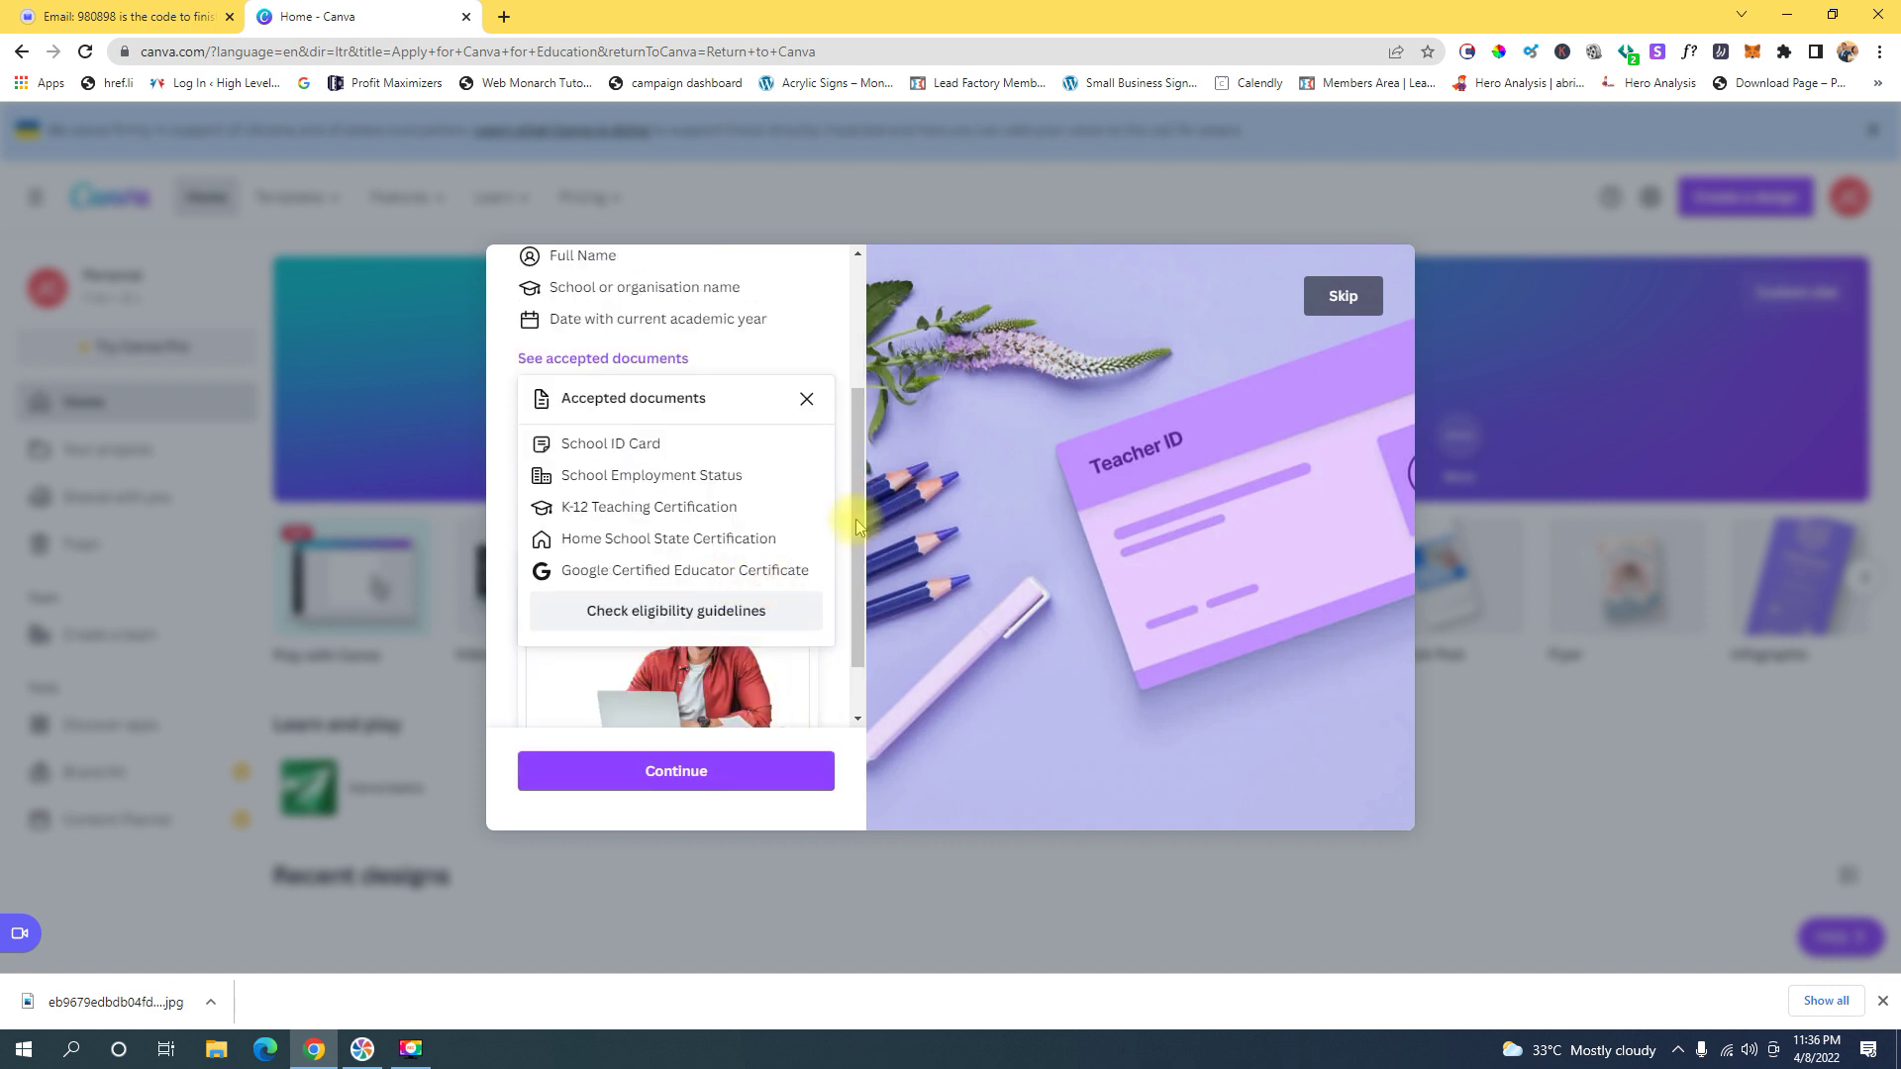
pyautogui.scroll(-1, 856, 526)
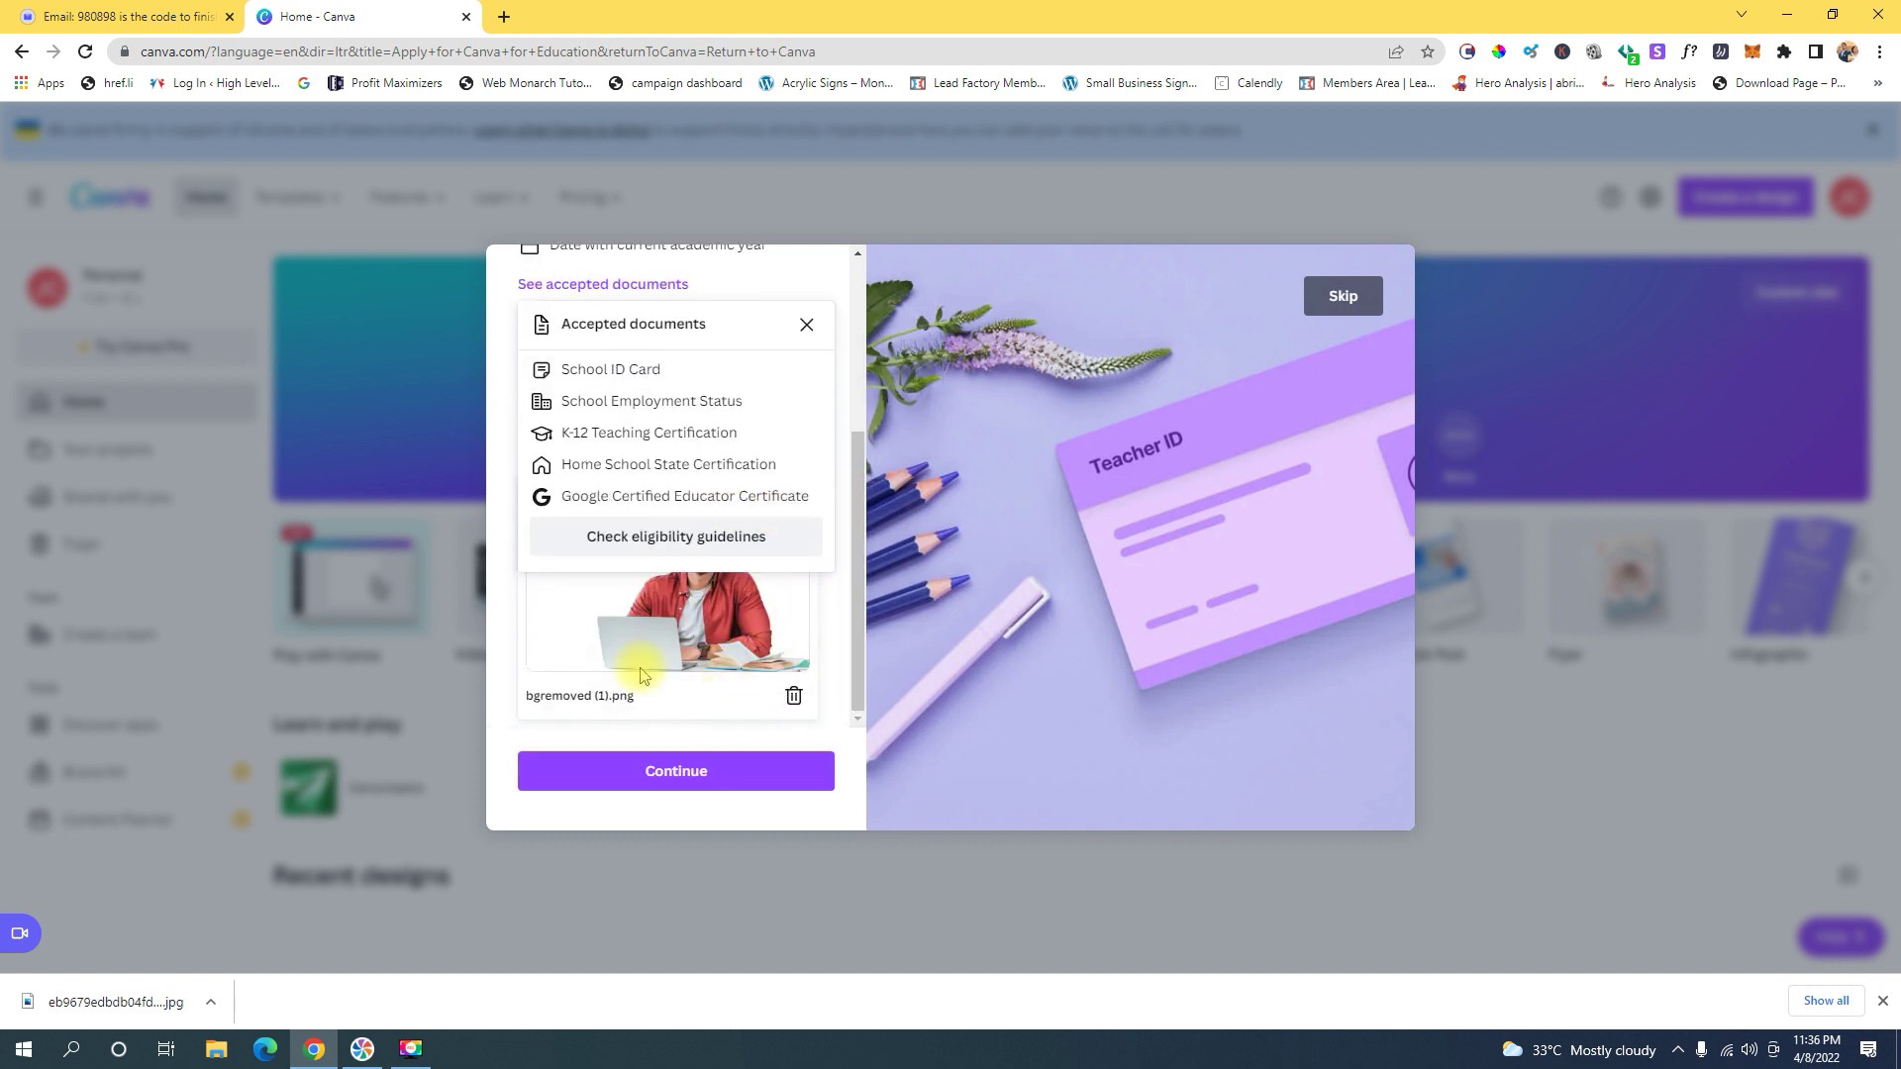
pyautogui.click(684, 780)
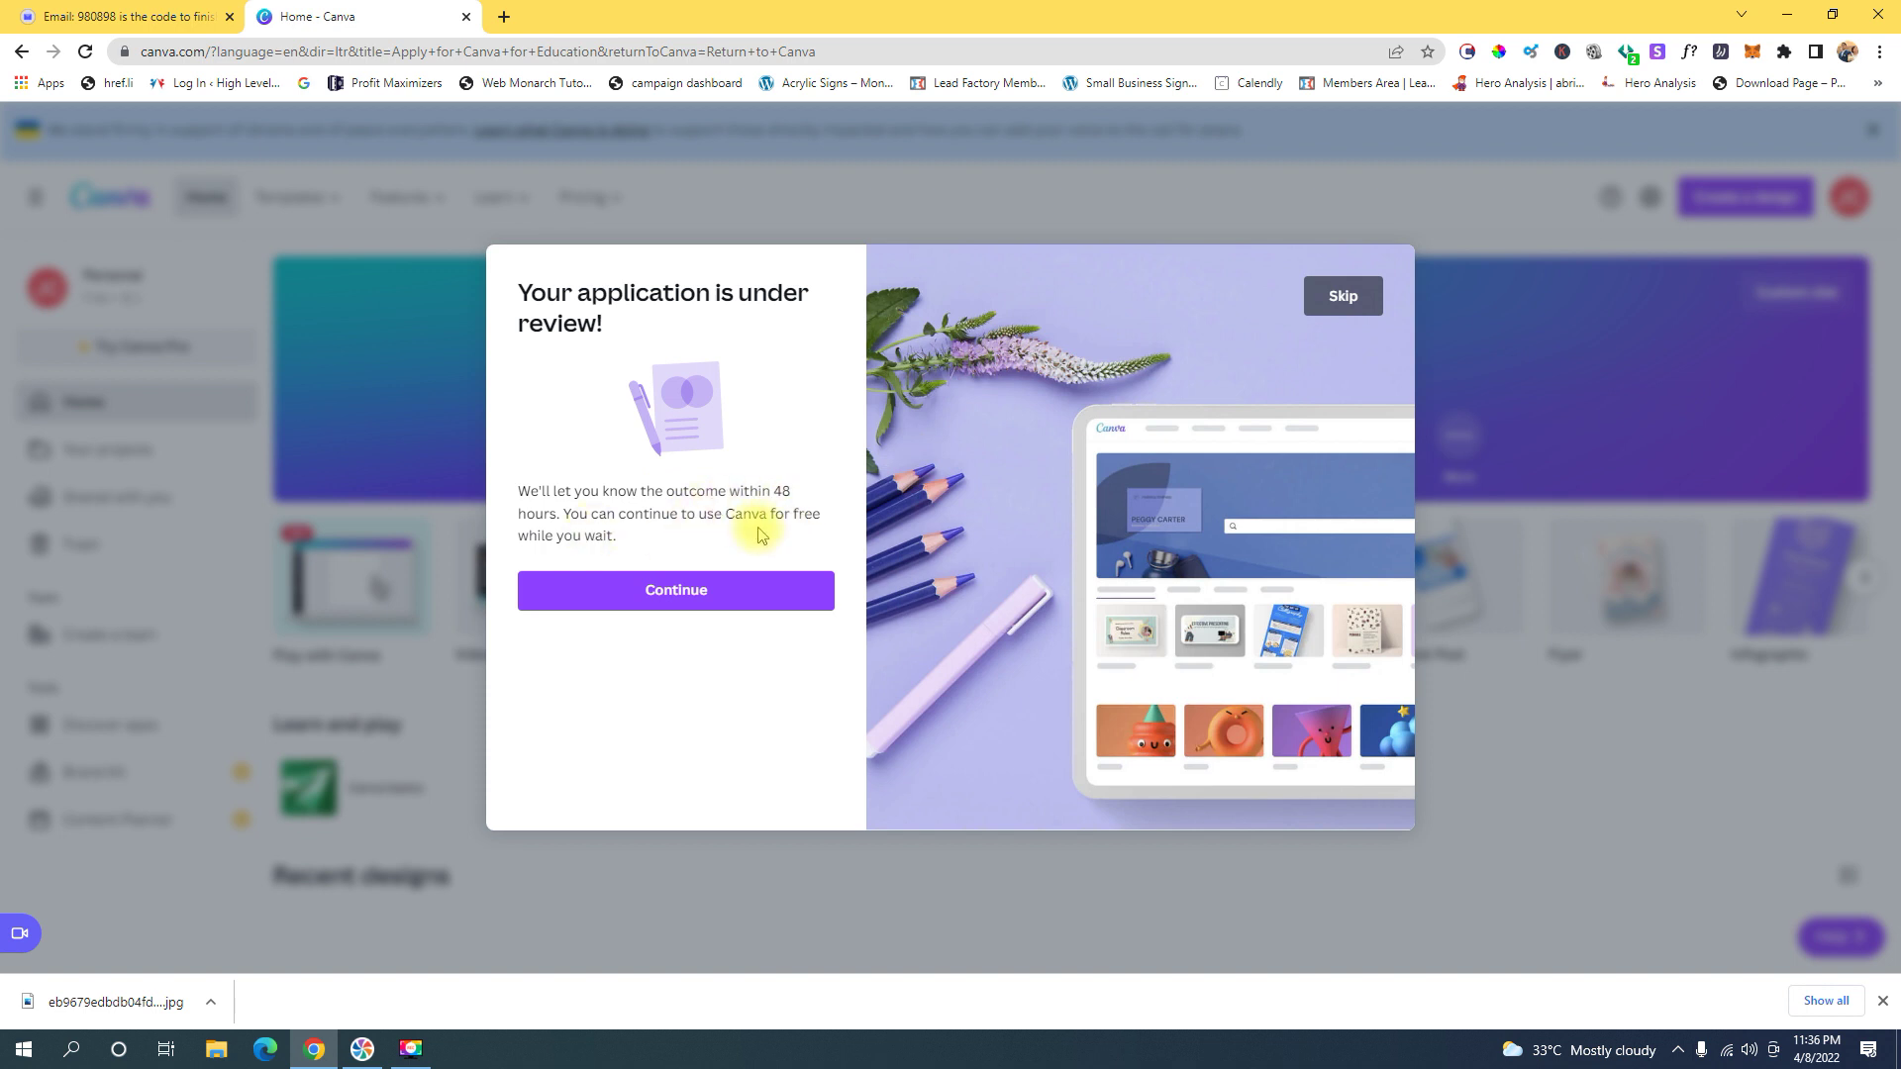
# Continue past the 'Your application is under review!' confirmation.
pyautogui.click(618, 591)
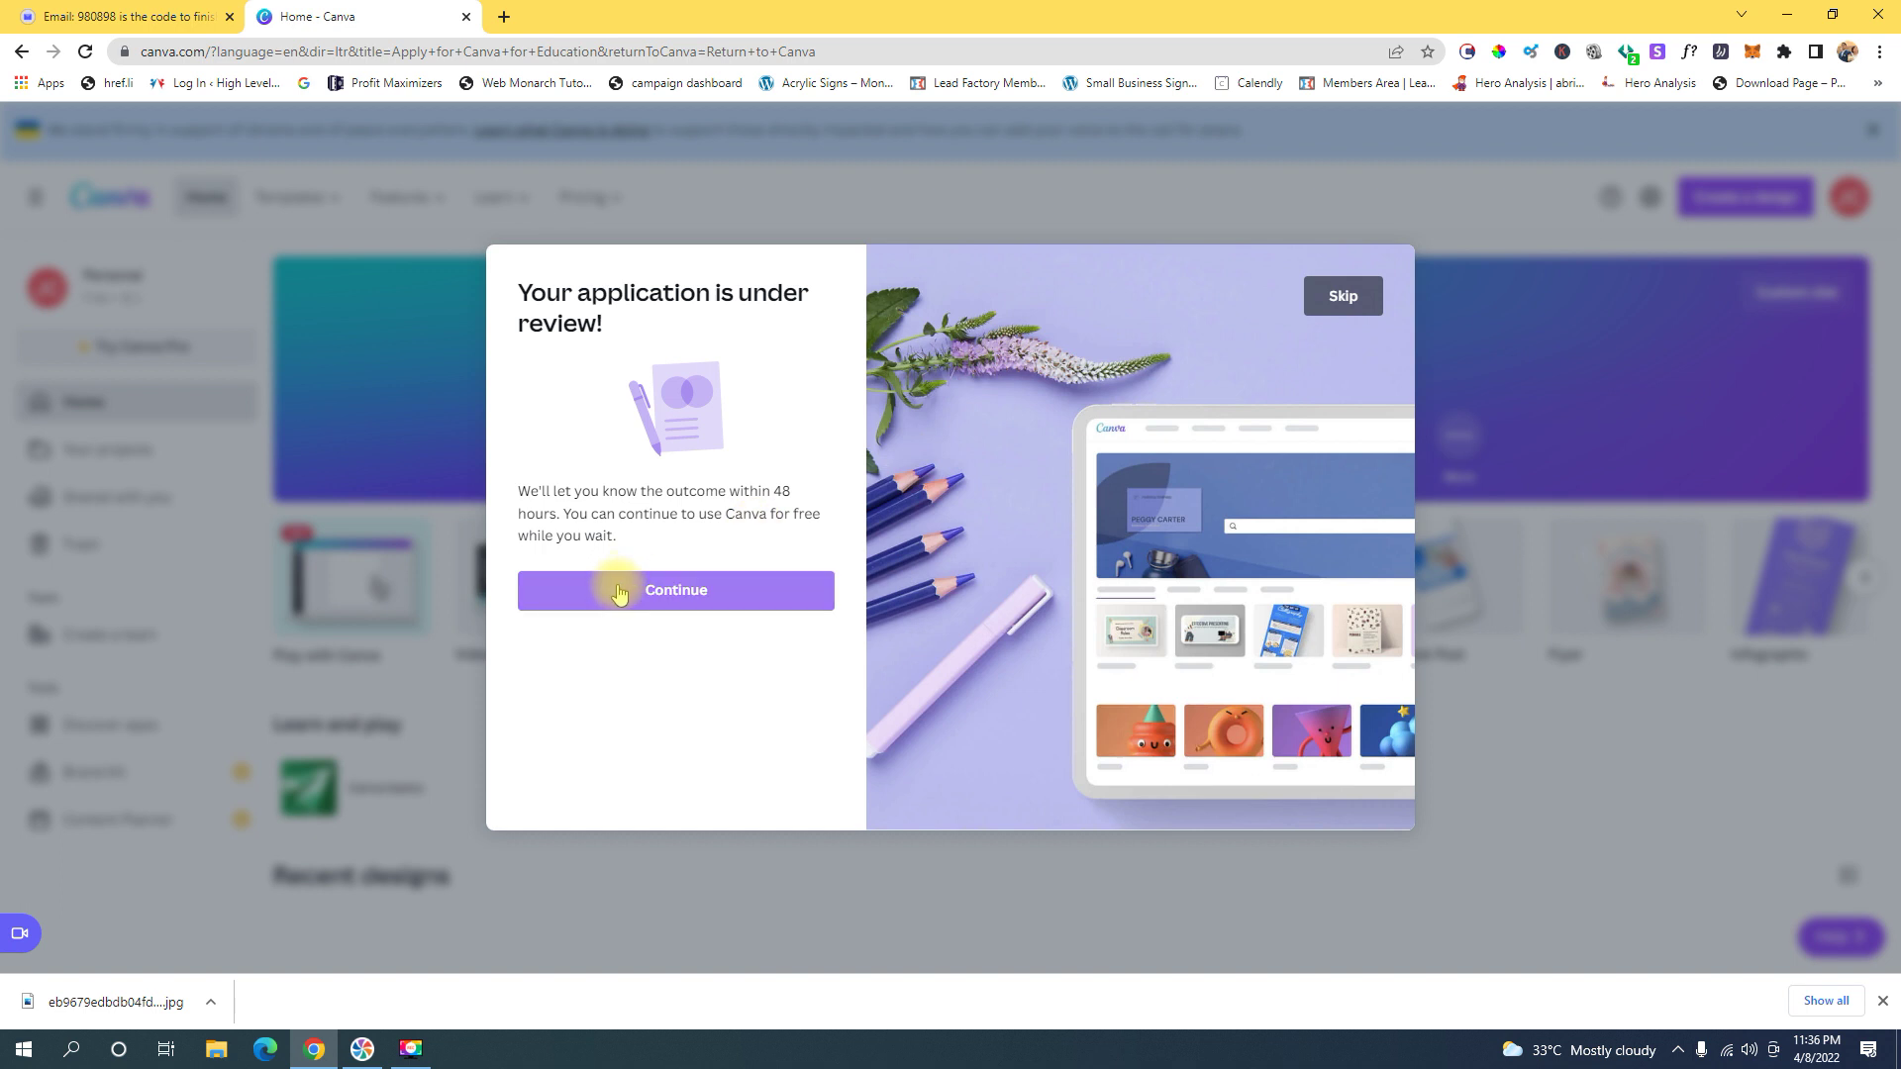